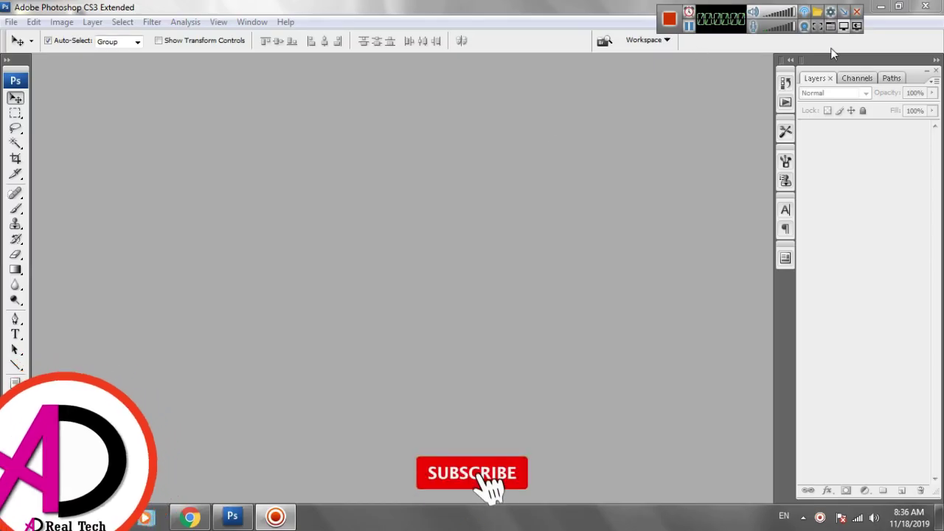
Set up a new document at 8 × 11 inches and 300 ppi resolution.
left_click(11, 21)
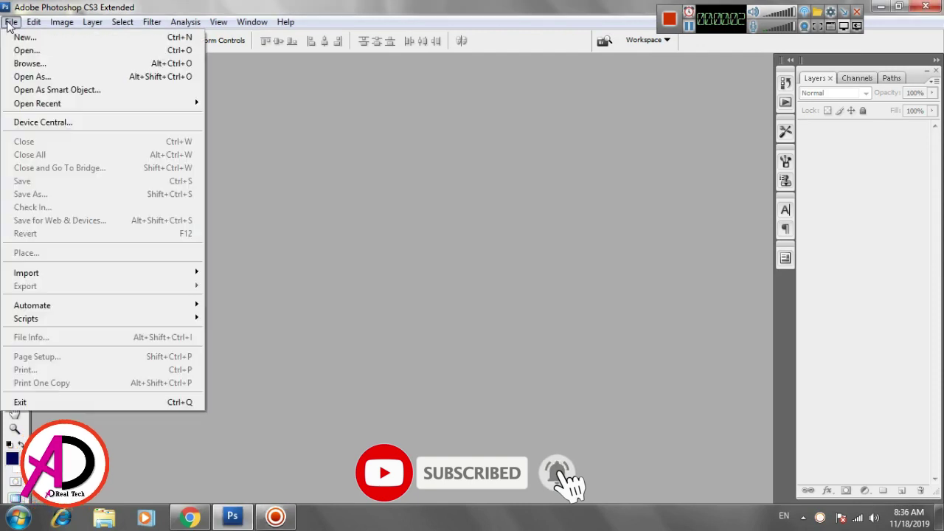
left_click(77, 42)
left_click(429, 141)
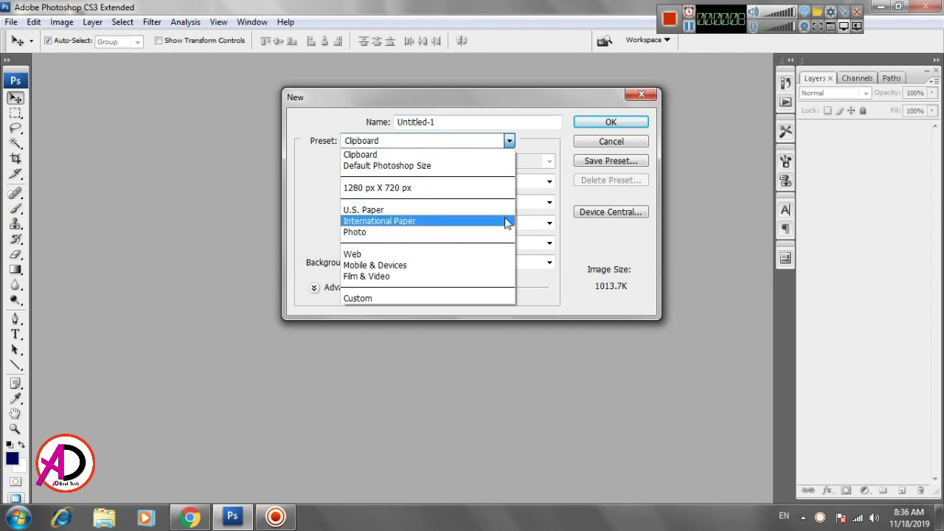
left_click(550, 205)
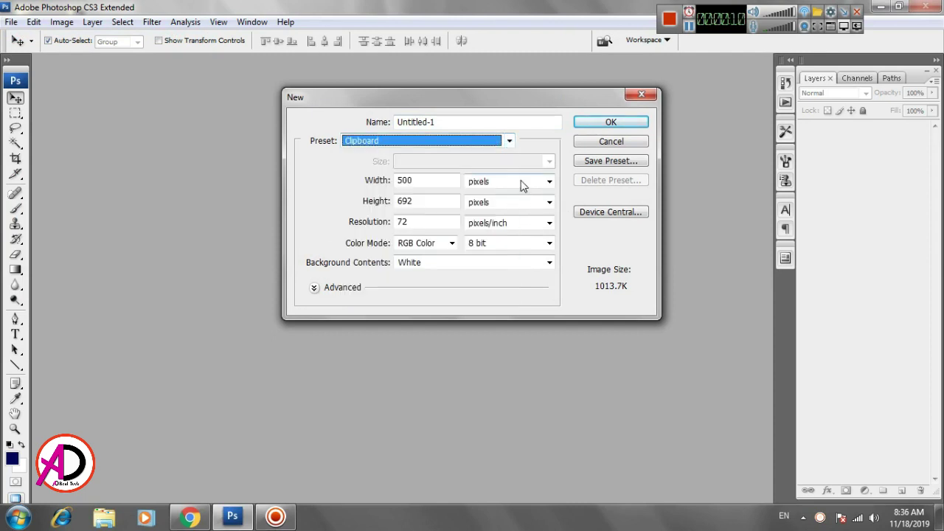
left_click(519, 181)
left_click(484, 207)
double_click(432, 180)
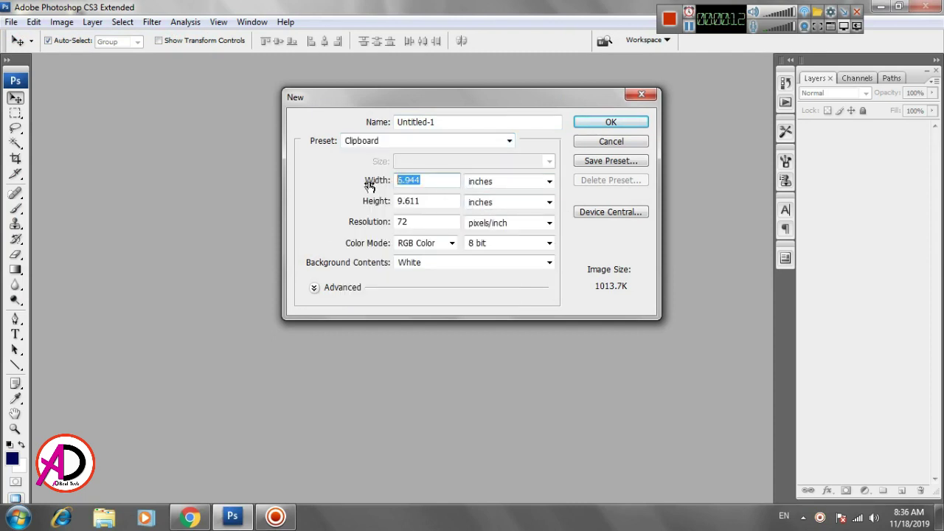
type("8")
key("Tab")
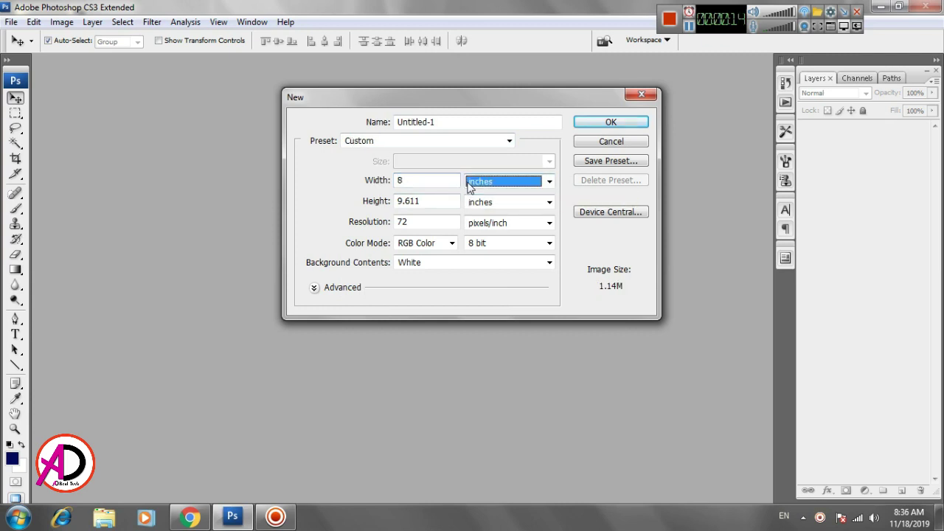
key("Tab")
type("11")
key("Tab")
key("Tab")
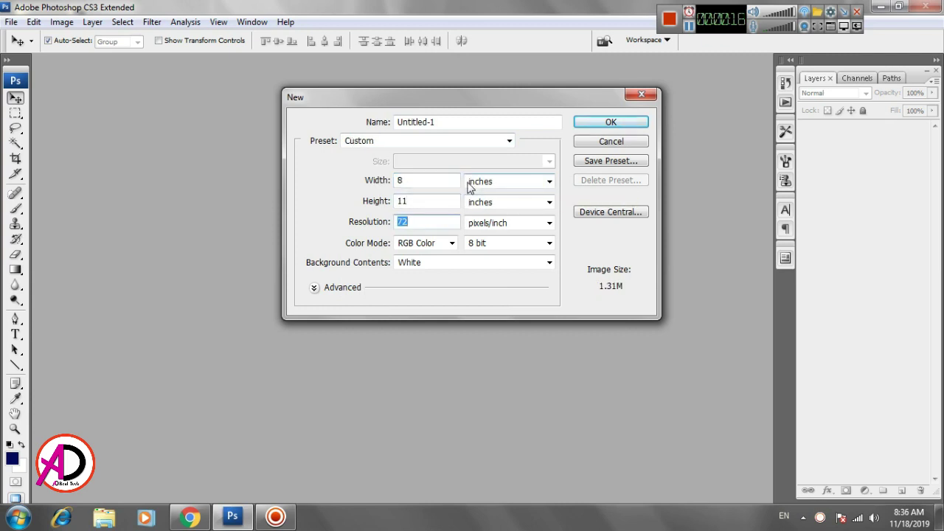
type("300")
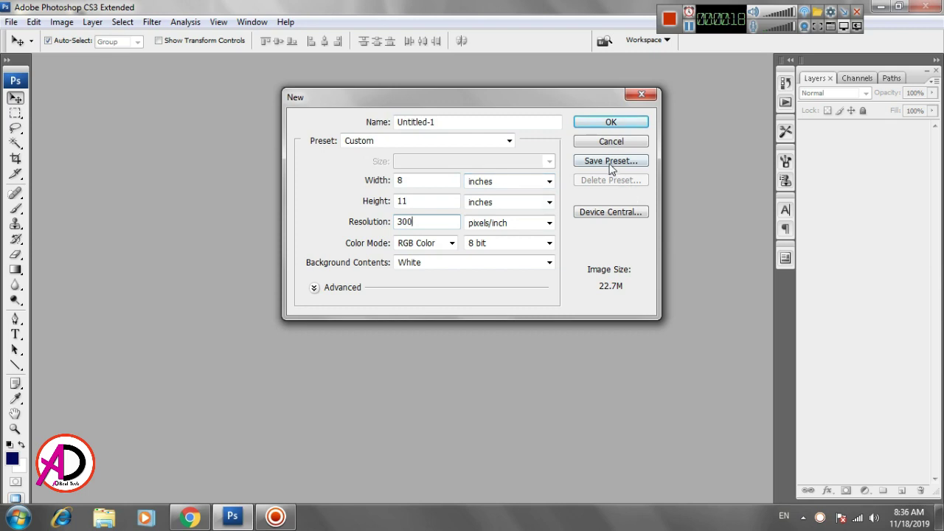
Save the size as the '8 in X 11 in' preset and create the blank document from it.
left_click(611, 162)
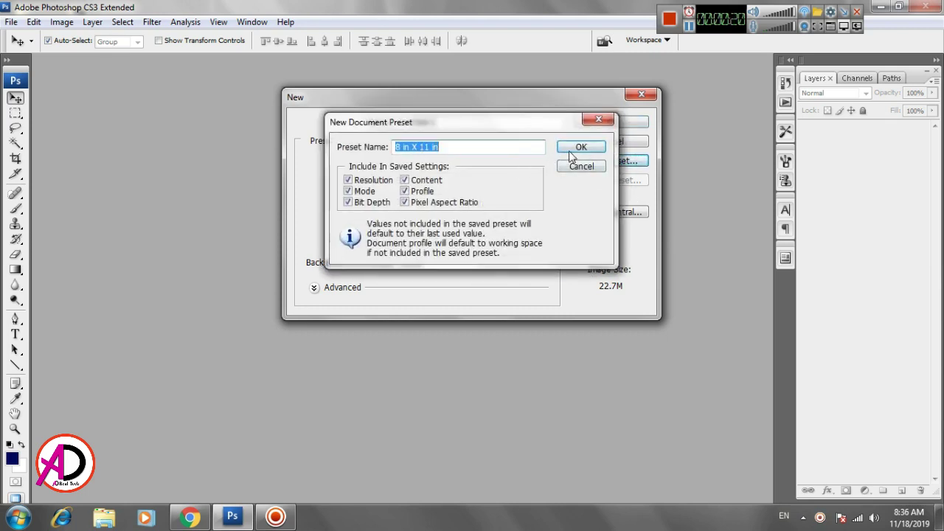
left_click(571, 150)
left_click(508, 140)
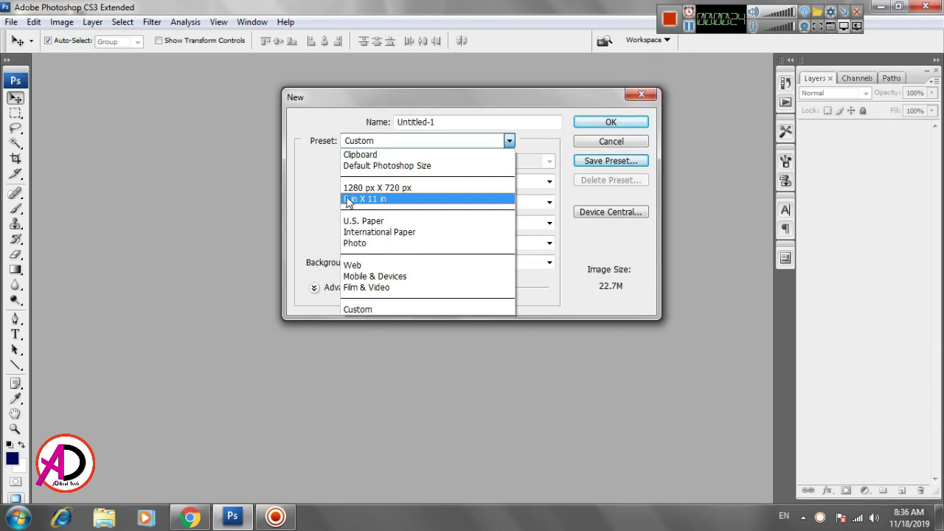
left_click(385, 199)
left_click(610, 121)
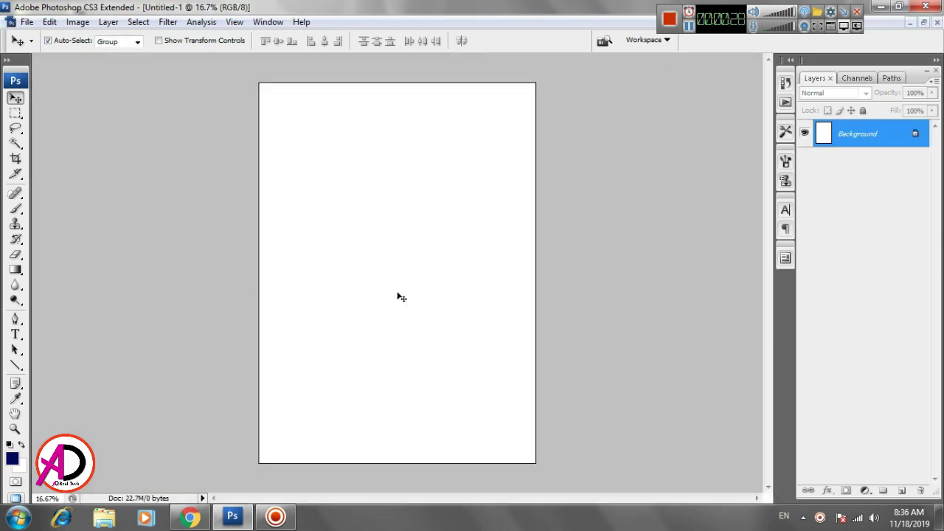
Switch to a fuller screen mode and zoom in on the blank page.
key("f")
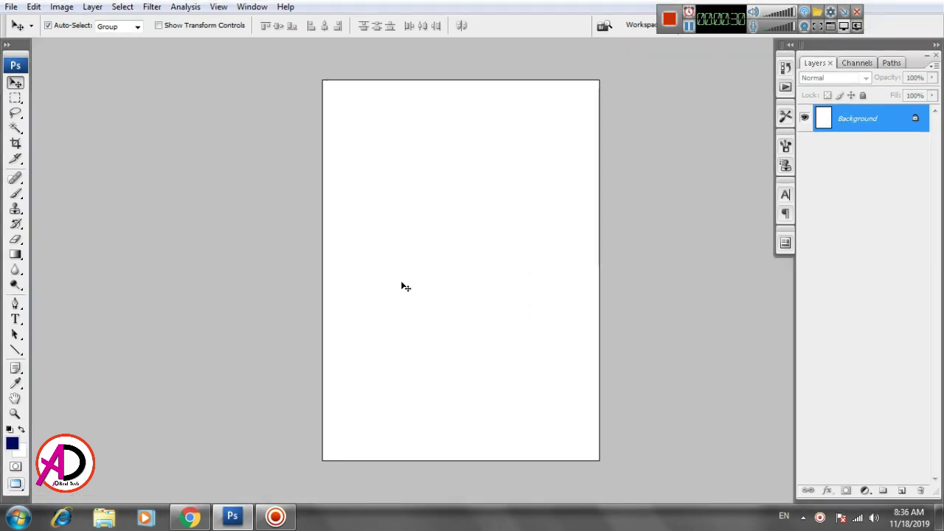
key("ctrl+plus")
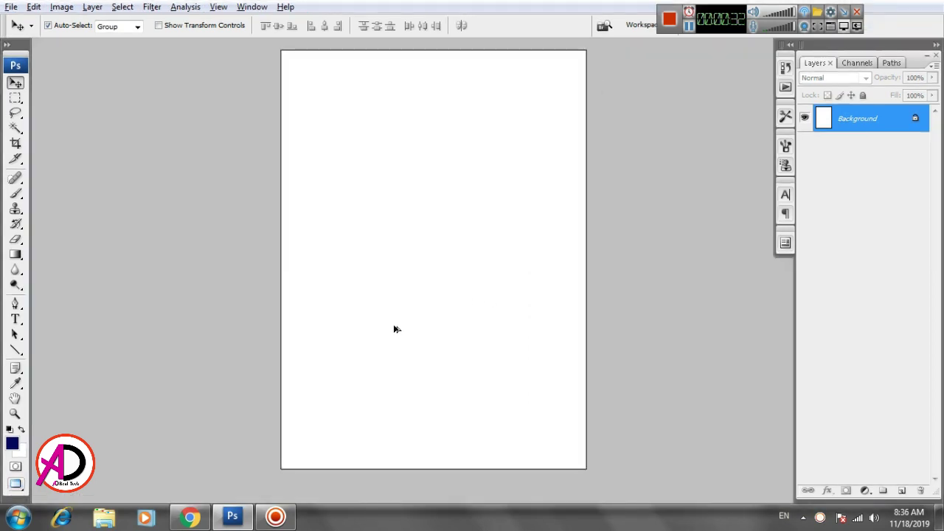
key("ctrl+minus")
key("ctrl+plus")
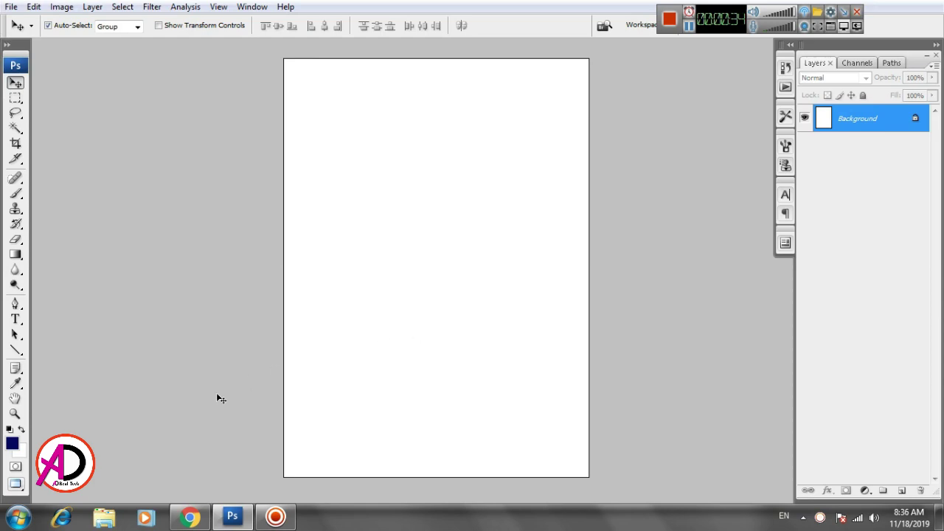
Drag the pexels-photo-460187 portrait from the Desktop's New folder into Photoshop.
left_click(104, 518)
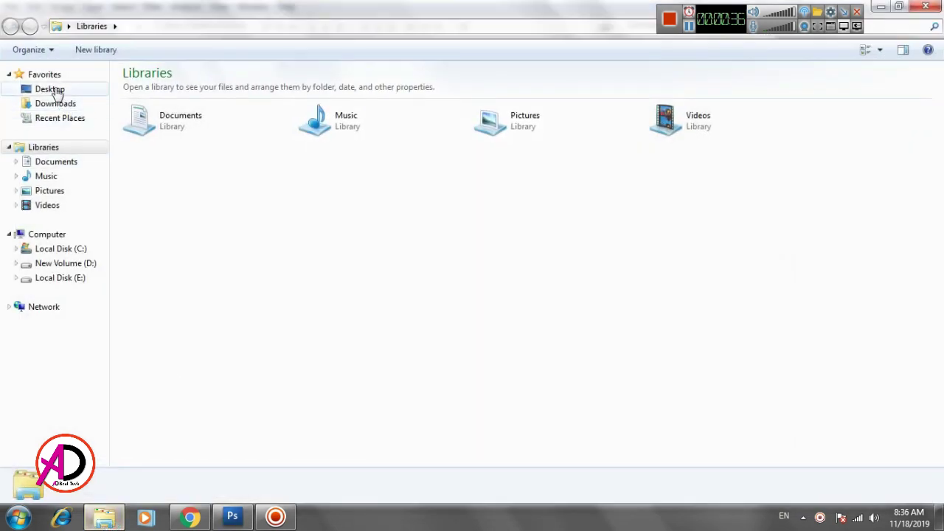
left_click(53, 90)
double_click(534, 164)
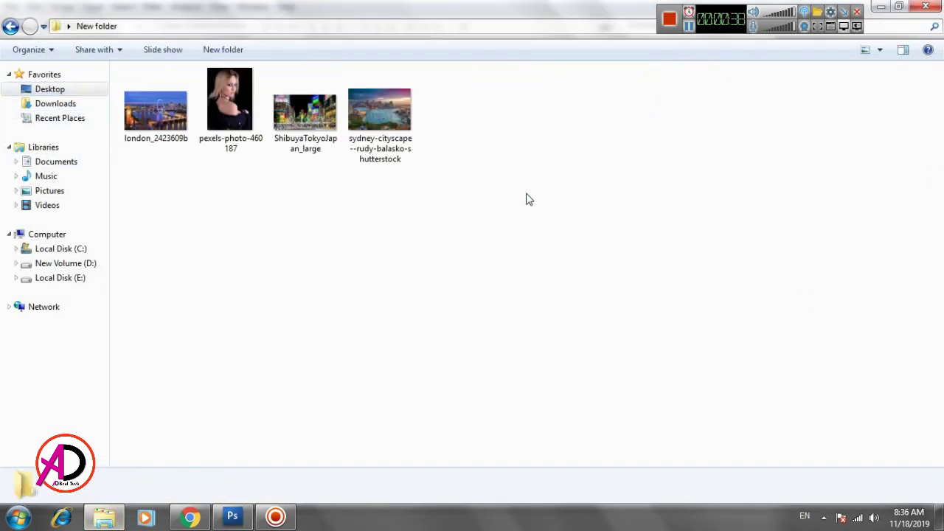
mouse_move(229, 114)
left_mouse_down()
mouse_move(400, 281)
mouse_move(425, 262)
left_mouse_up()
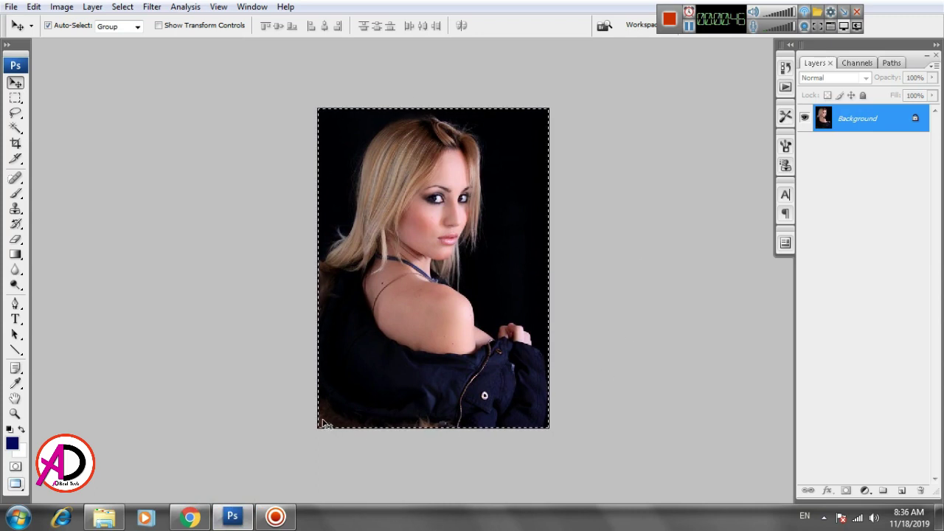
Paste the copied portrait onto the blank cover as Layer 1.
key("ctrl+Tab")
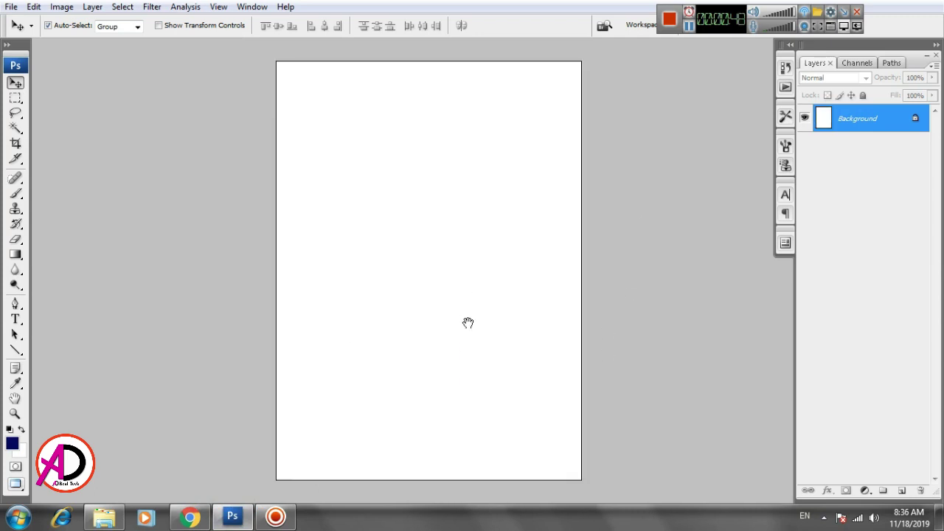
mouse_move(468, 323)
left_mouse_down()
mouse_move(469, 303)
mouse_move(423, 287)
left_mouse_up()
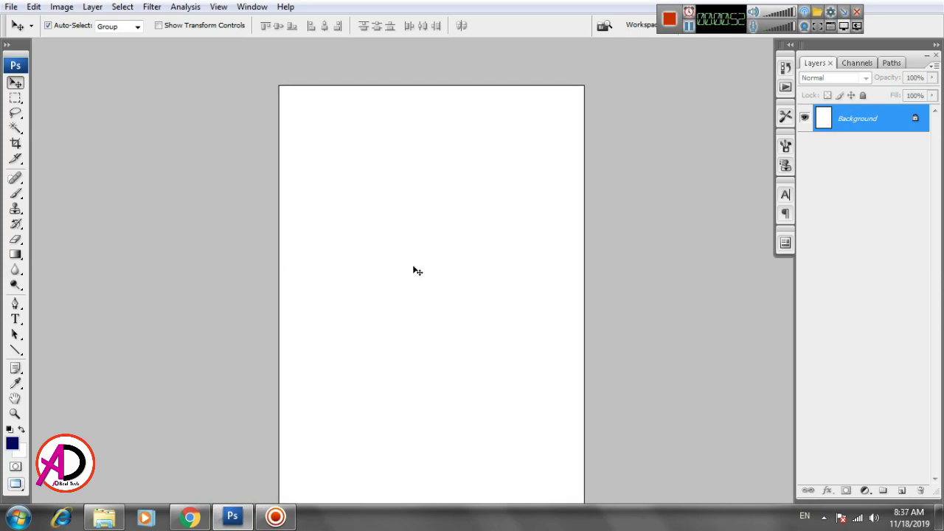
key("ctrl+v")
key("ctrl+minus")
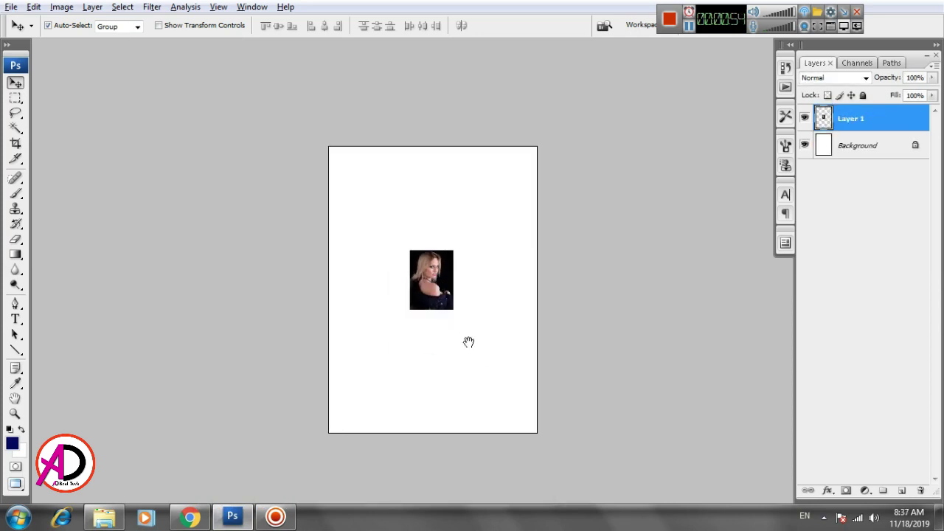
mouse_move(442, 271)
left_mouse_down()
mouse_move(435, 280)
mouse_move(570, 167)
left_mouse_up()
Scale the portrait up to 495.7% so it fills the page.
key("ctrl+t")
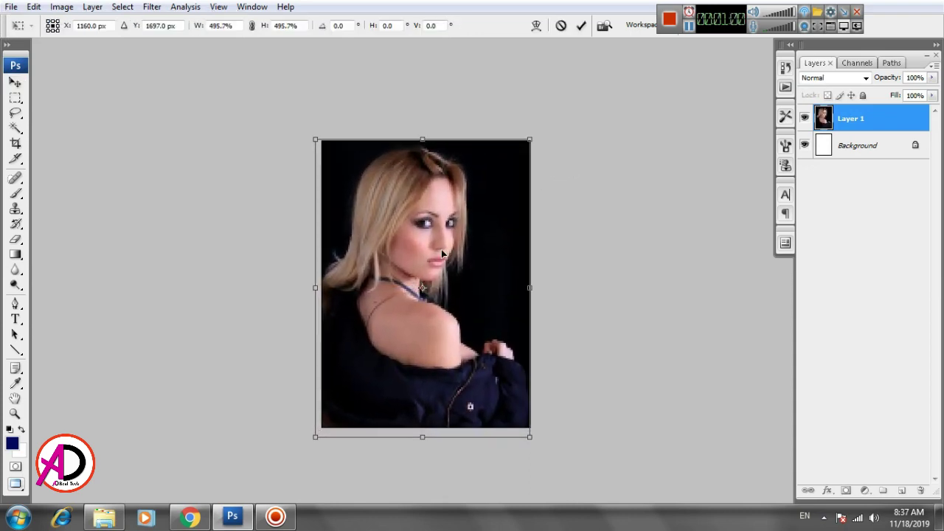
left_click_drag(441, 254, 444, 252)
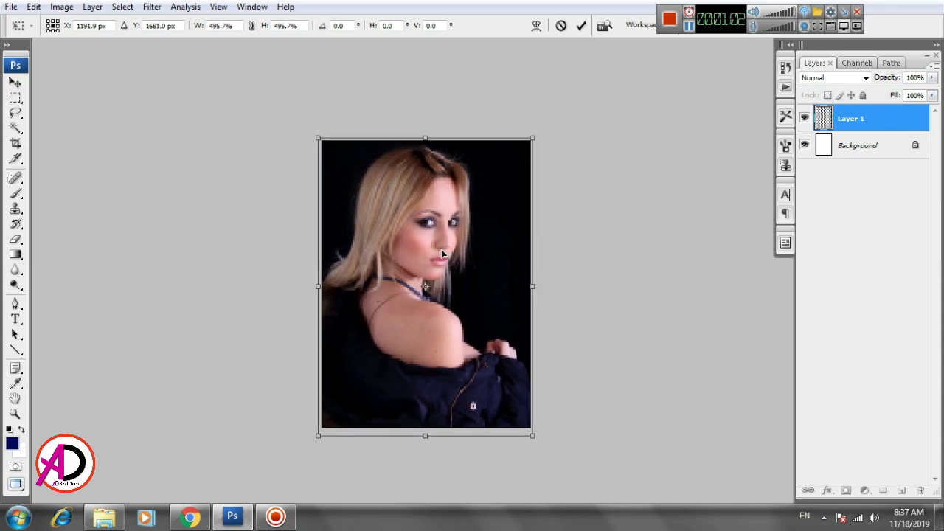
key("Return")
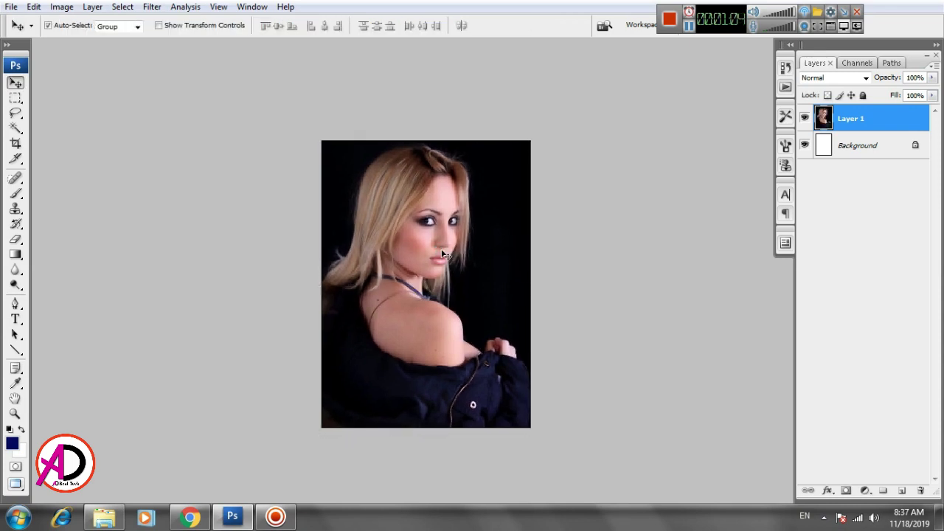
key("ctrl+plus")
left_click_drag(442, 251, 451, 273)
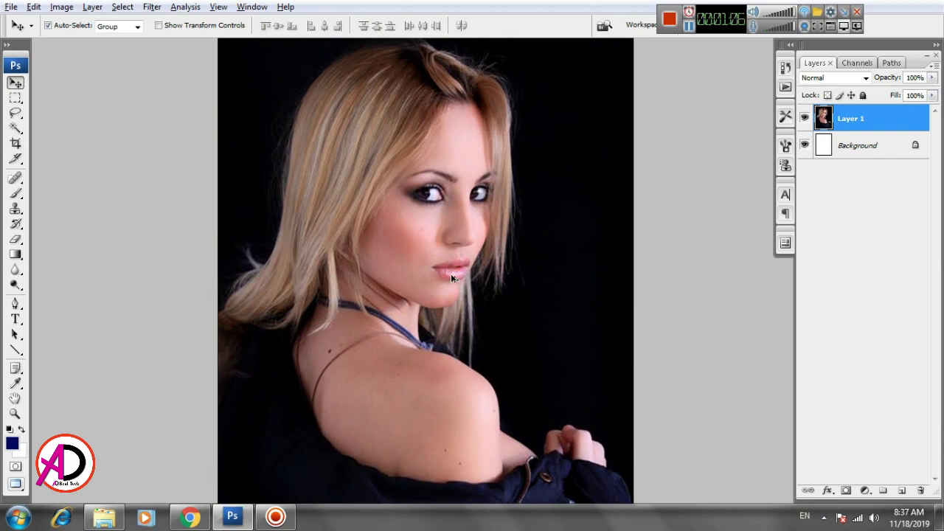
key("ctrl+minus")
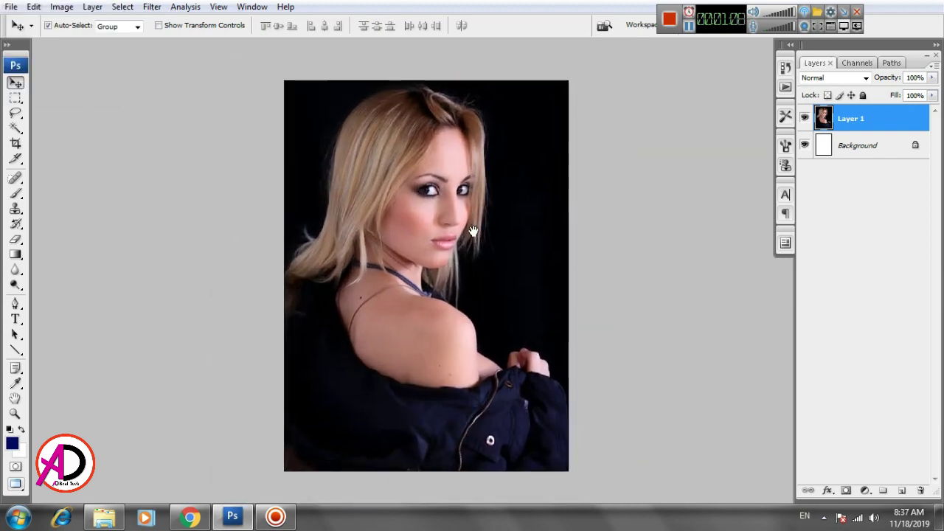
left_click(152, 7)
mouse_move(174, 323)
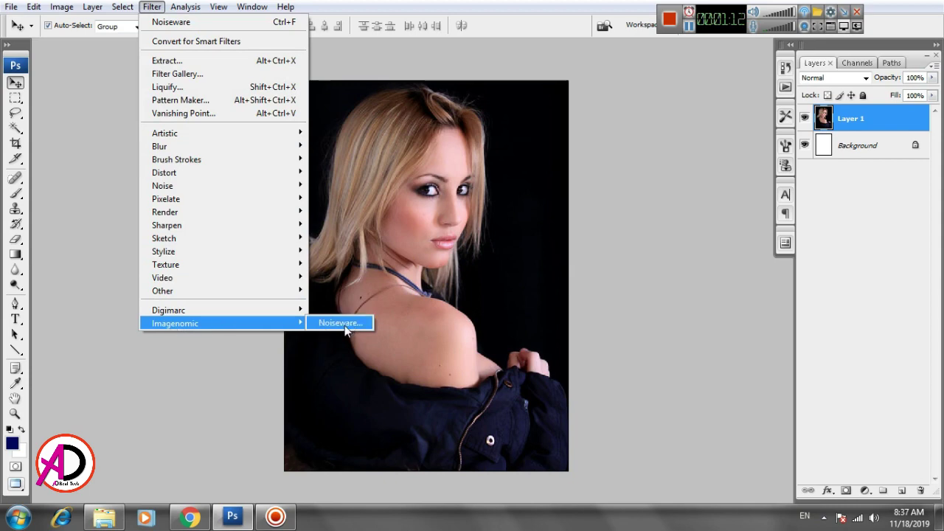
Apply Noiseware with Yellows +7, Magentas +14, and slightly raised Neutrals and Reds.
left_click(344, 325)
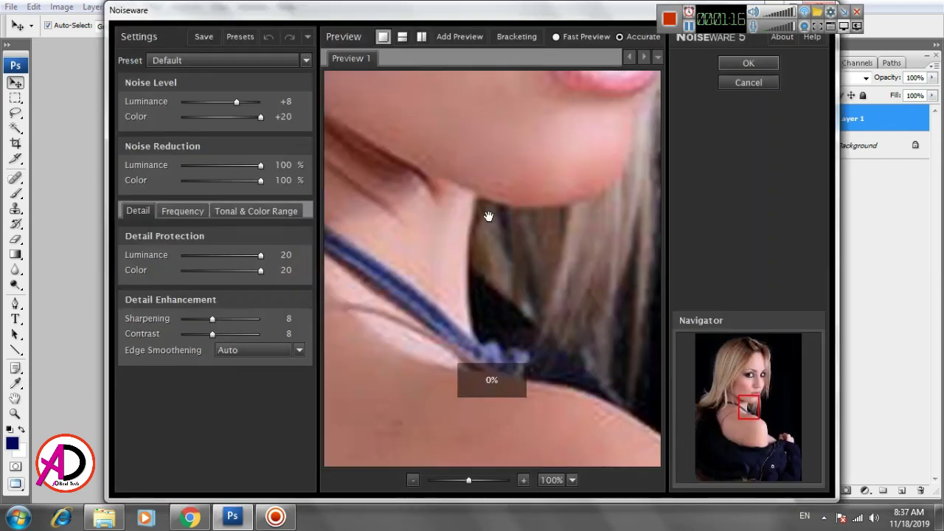
left_click_drag(488, 217, 518, 357)
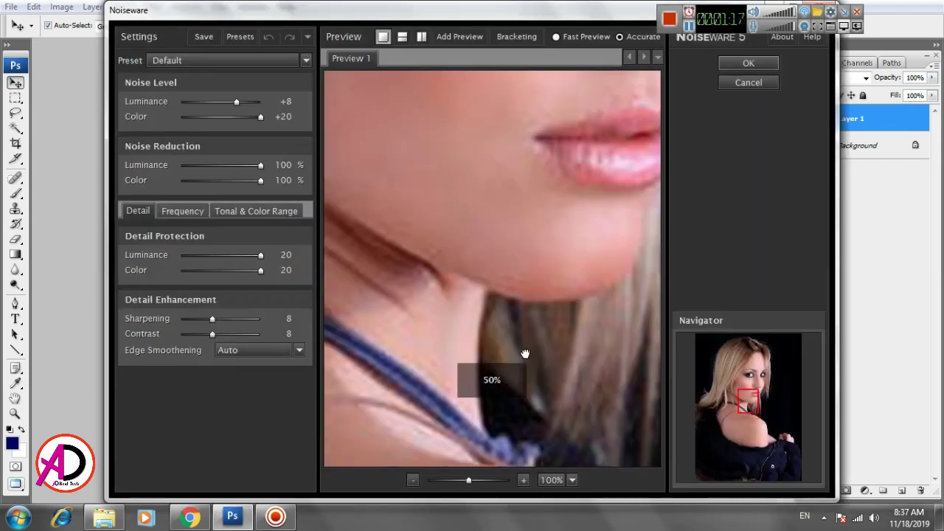
left_click(411, 479)
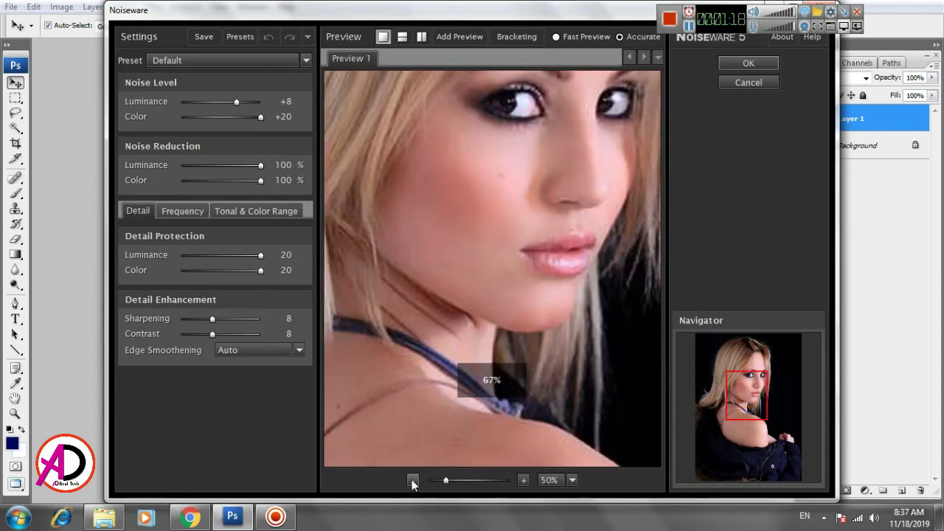
scroll(491, 194, "down", 1)
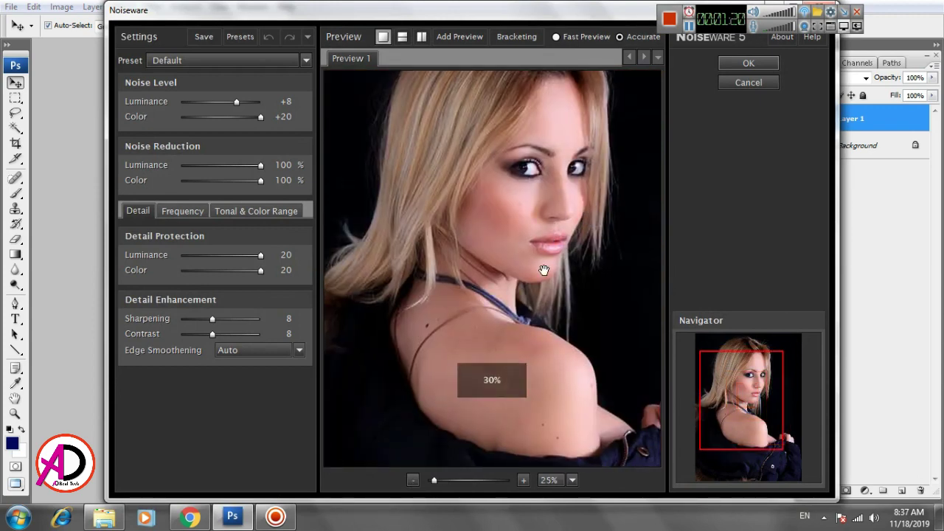
left_click(253, 212)
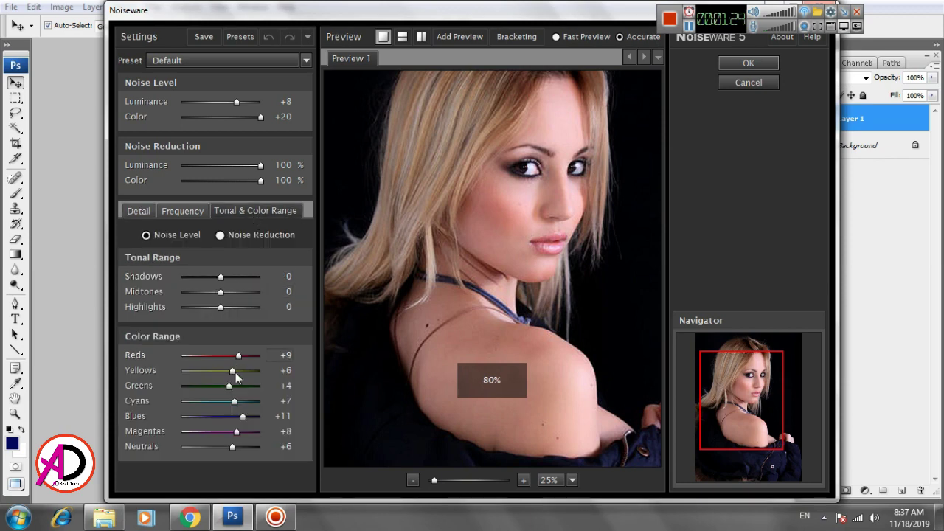
left_click_drag(235, 373, 237, 372)
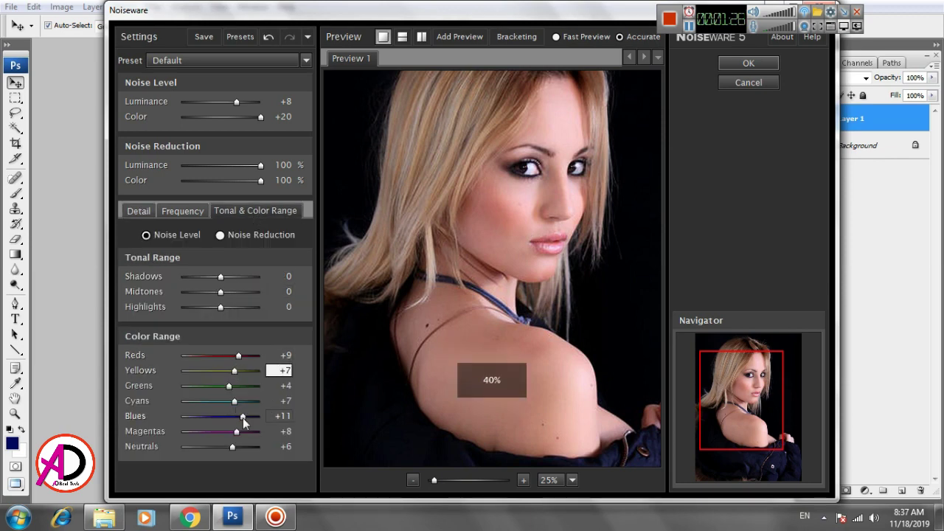
left_click_drag(236, 431, 250, 438)
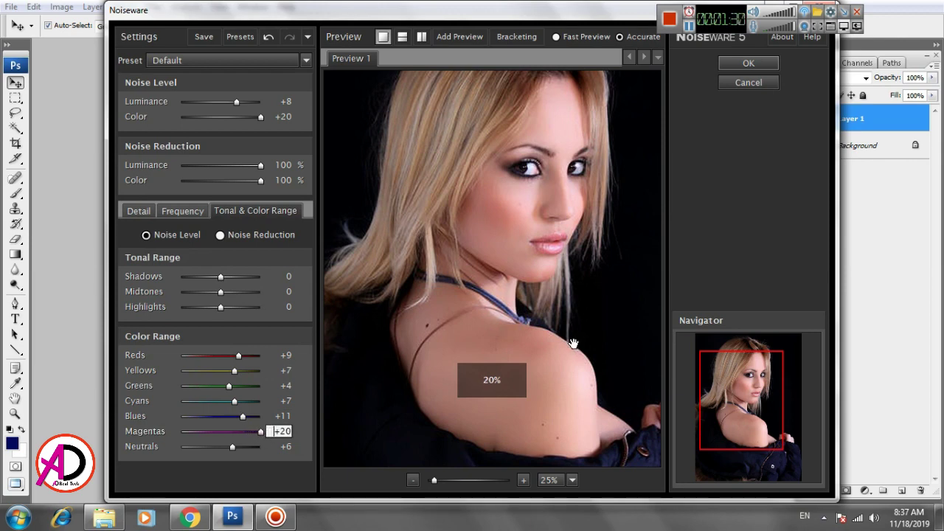
mouse_move(234, 448)
left_mouse_down()
mouse_move(263, 451)
mouse_move(238, 448)
left_mouse_up()
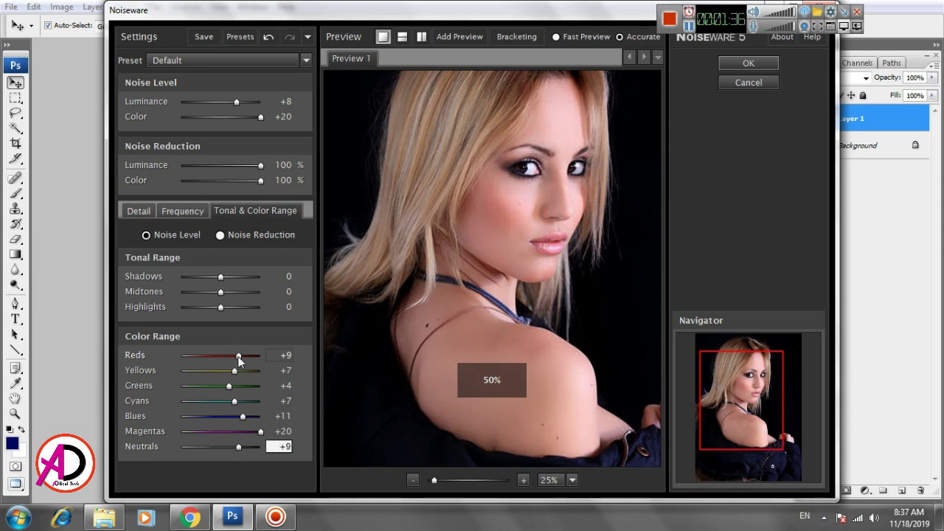
left_click_drag(237, 356, 238, 374)
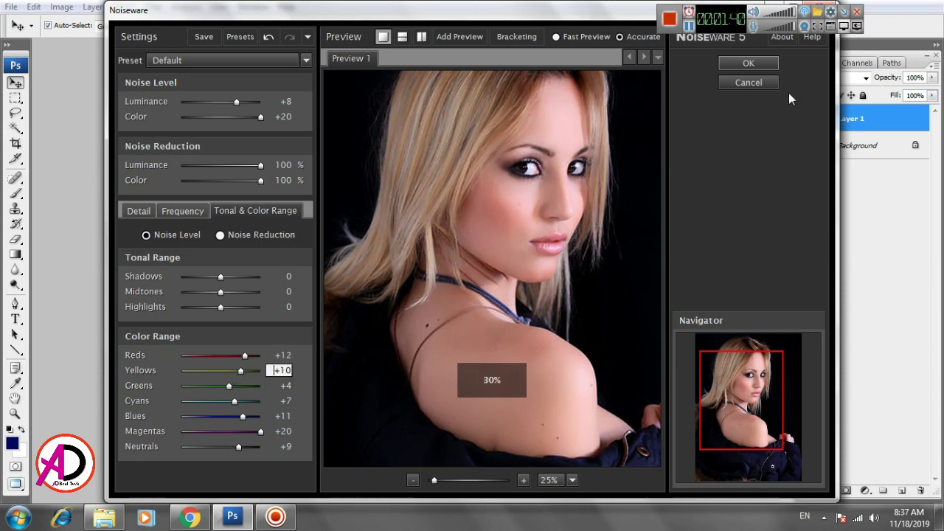
left_click(748, 63)
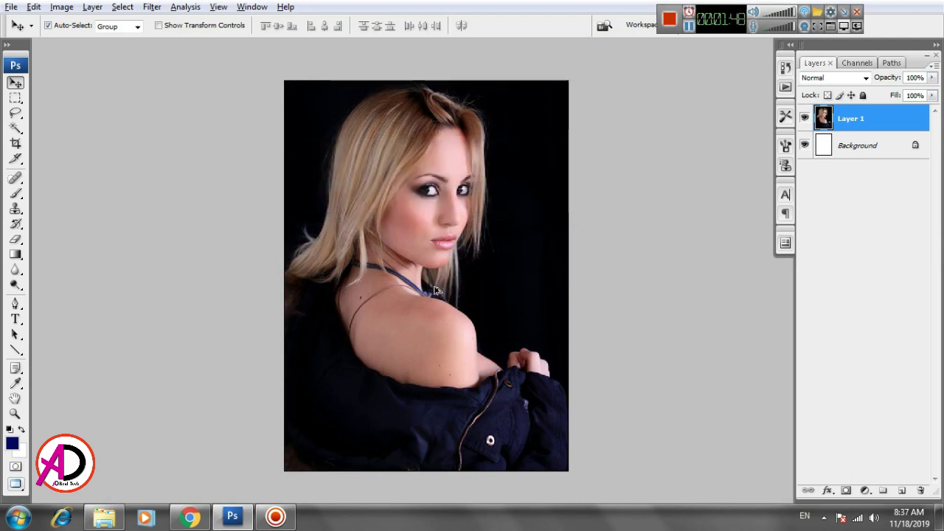
Add a lifted midtone point on the Red channel in Curves.
key("ctrl+plus")
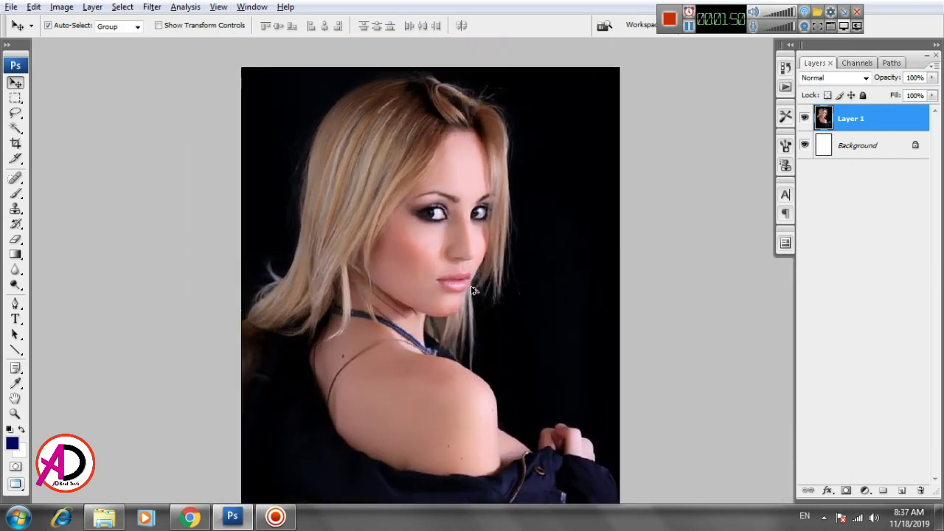
key("ctrl+minus")
key("alt+space")
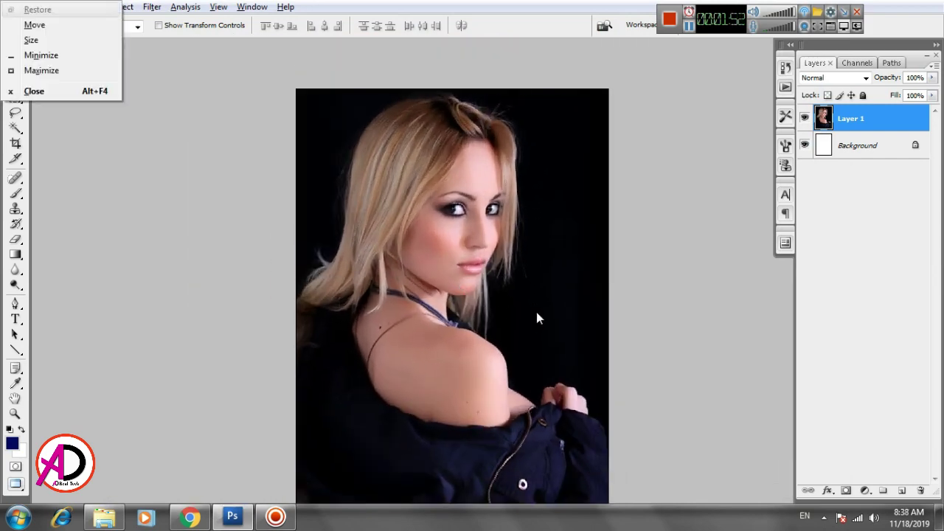
left_click(200, 171)
left_click(61, 7)
mouse_move(83, 42)
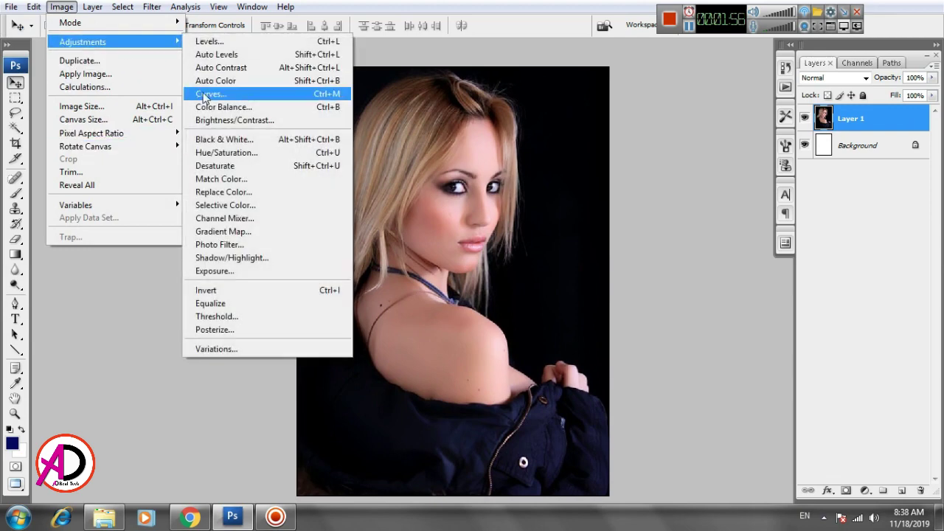
left_click(233, 94)
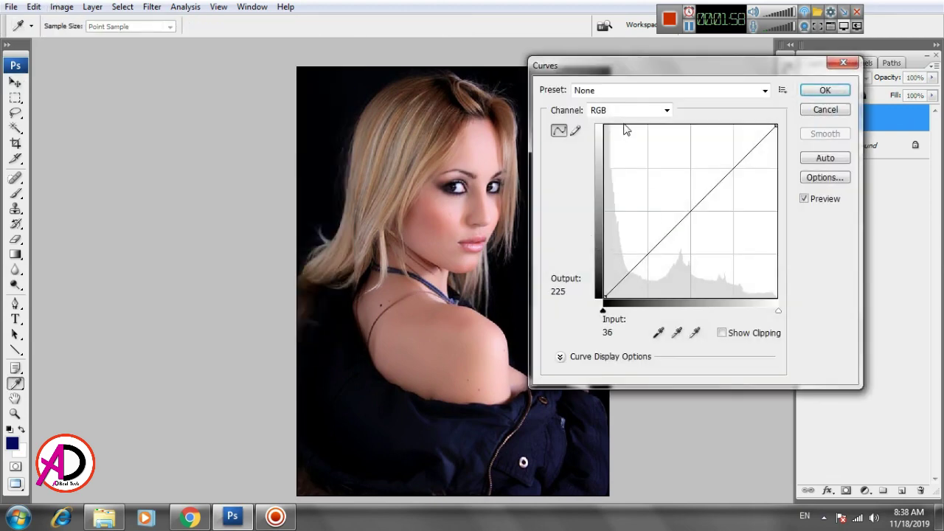
left_click(622, 110)
left_click(621, 136)
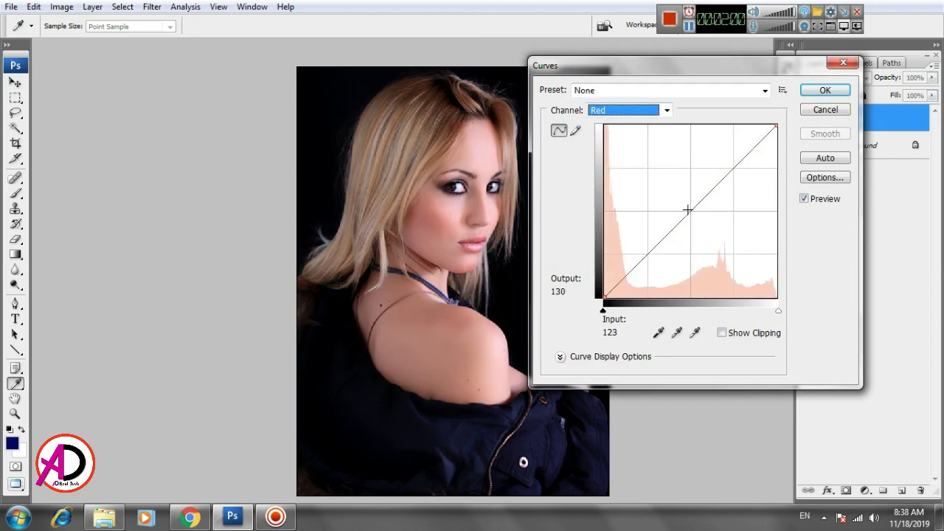
left_click(687, 209)
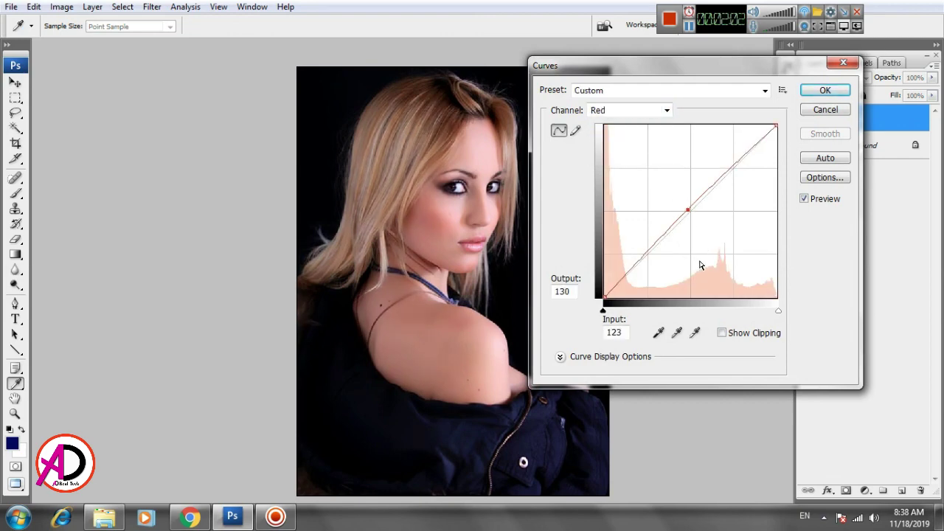
Lower the Green channel midtones slightly and apply the Curves adjustment.
left_click(640, 112)
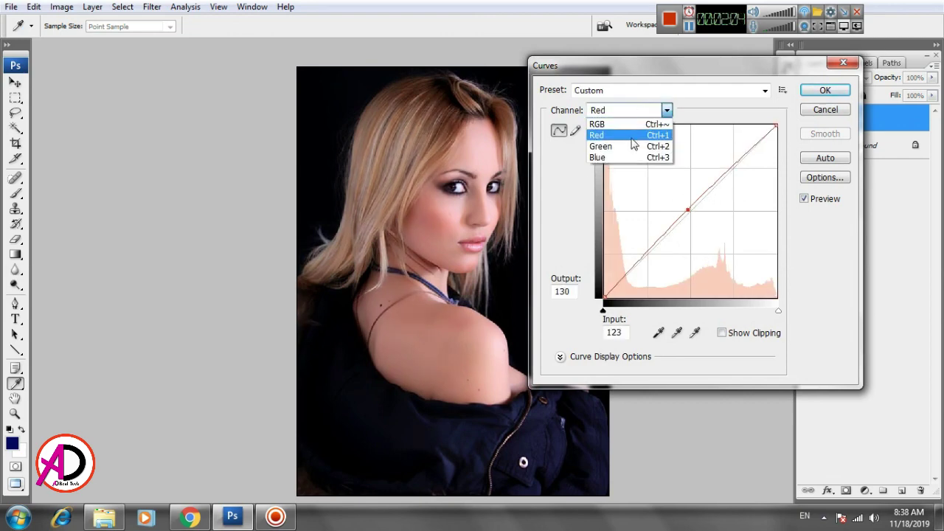
left_click(632, 146)
left_click(688, 209)
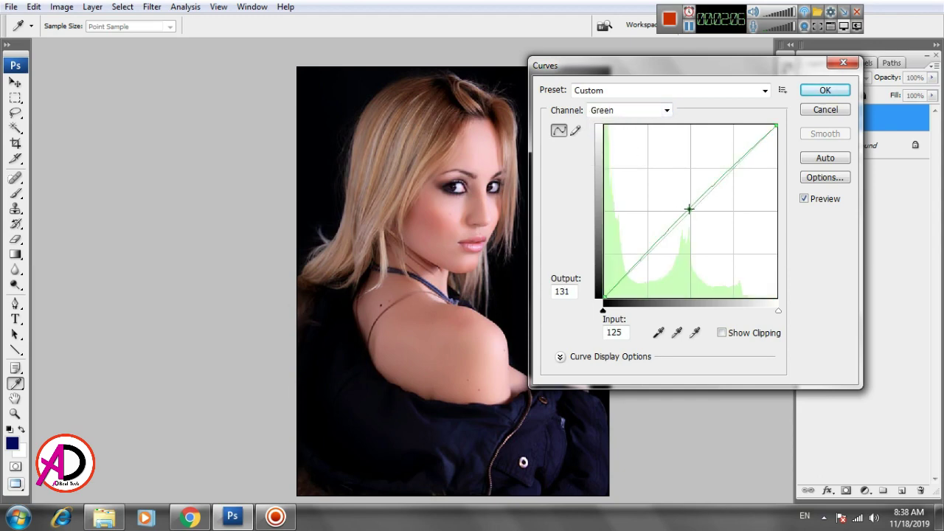
left_click_drag(689, 209, 693, 212)
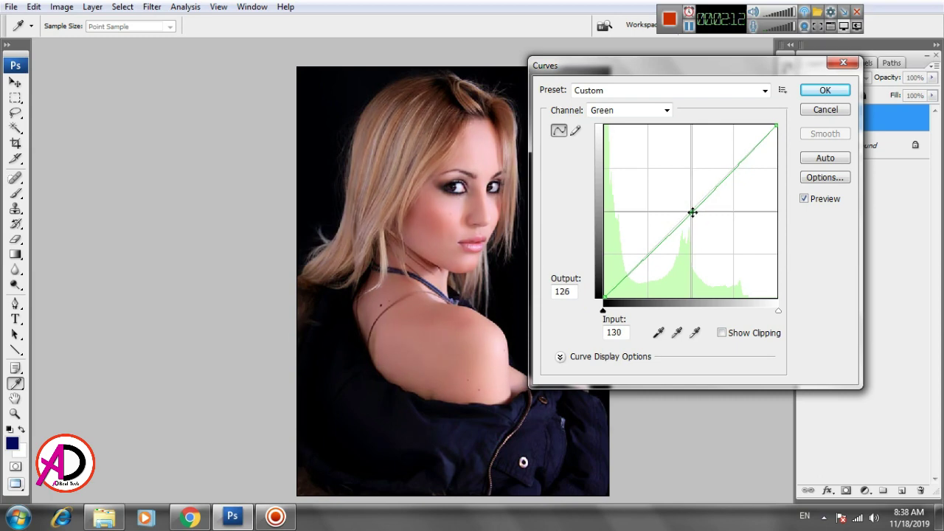
left_click(825, 90)
key("v")
left_click_drag(547, 293, 531, 305)
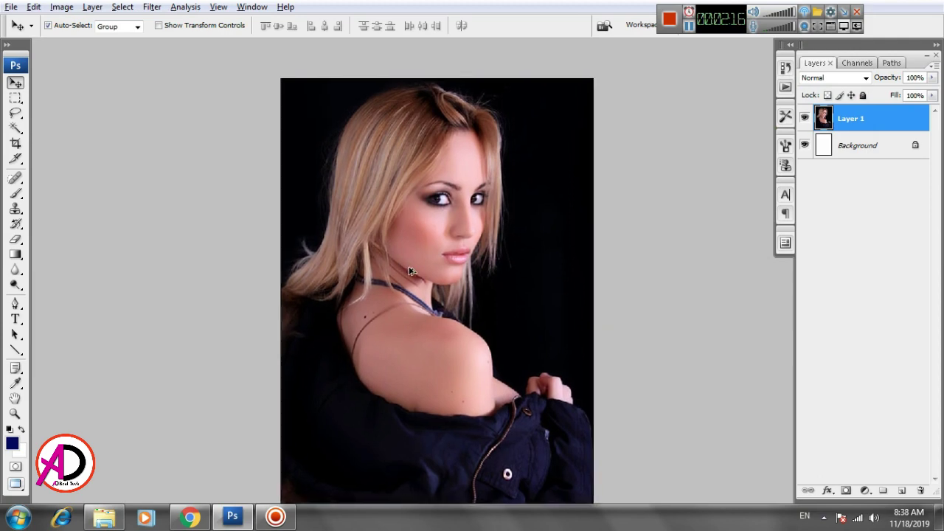
key("ctrl+minus")
key("ctrl+plus")
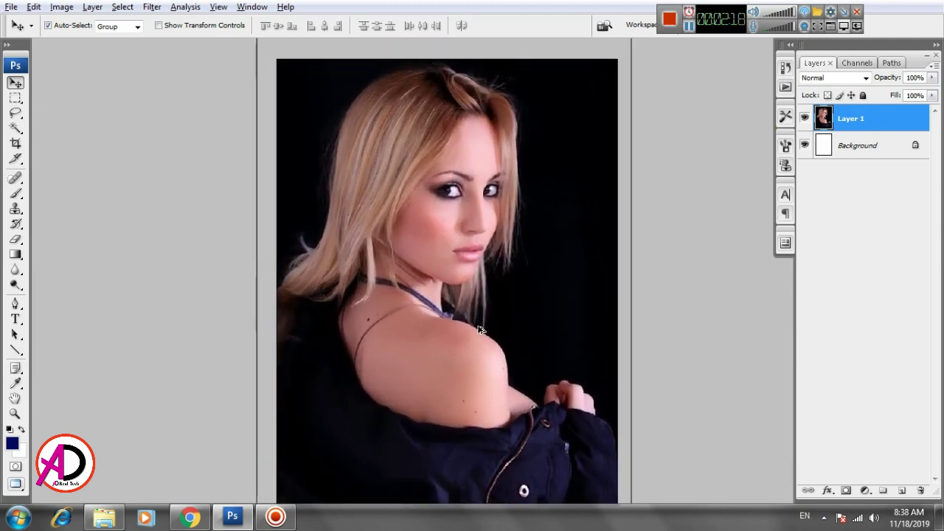
key("ctrl+minus")
key("ctrl+minus")
key("ctrl+plus")
key("ctrl+plus")
key("ctrl+minus")
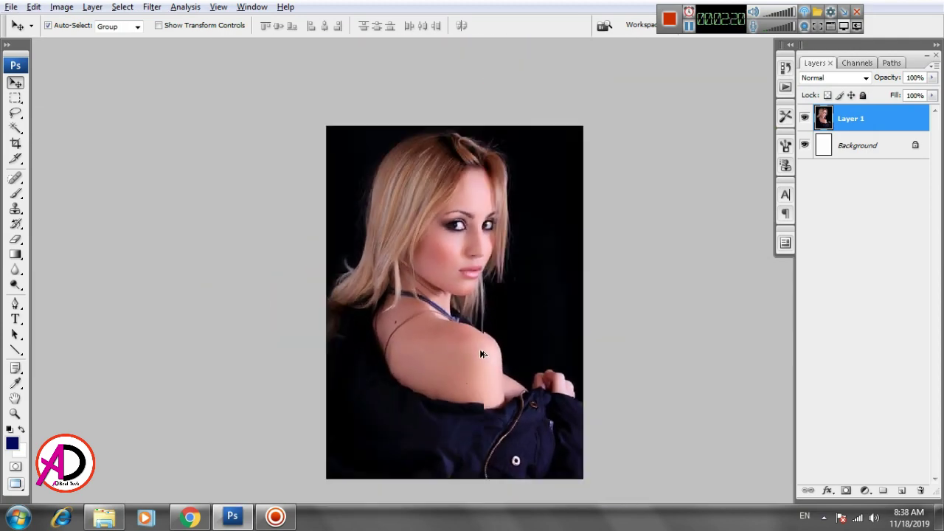
scroll(480, 354, "up", 2)
scroll(480, 354, "down", 1)
left_click_drag(514, 362, 551, 325)
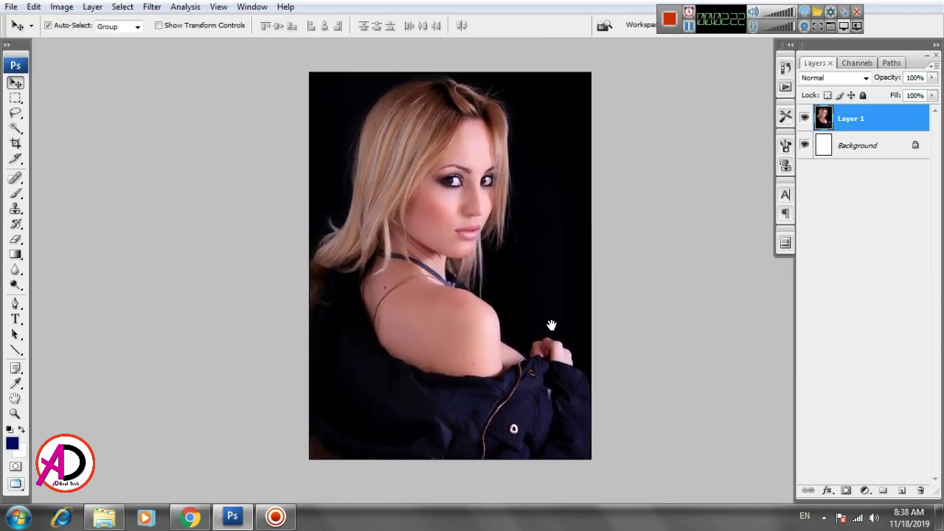
scroll(494, 341, "up", 1)
scroll(494, 341, "down", 2)
scroll(495, 351, "up", 1)
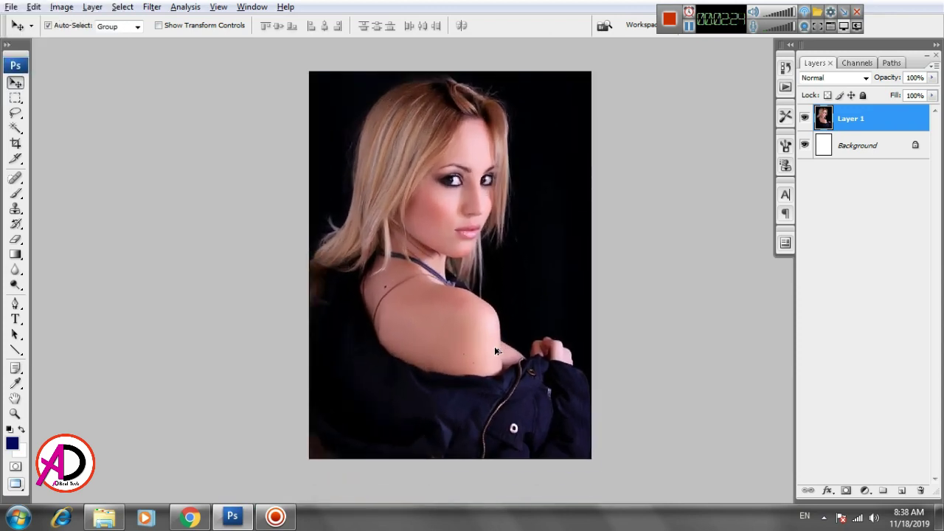
scroll(526, 344, "up", 1)
scroll(527, 346, "down", 1)
left_click_drag(528, 347, 531, 347)
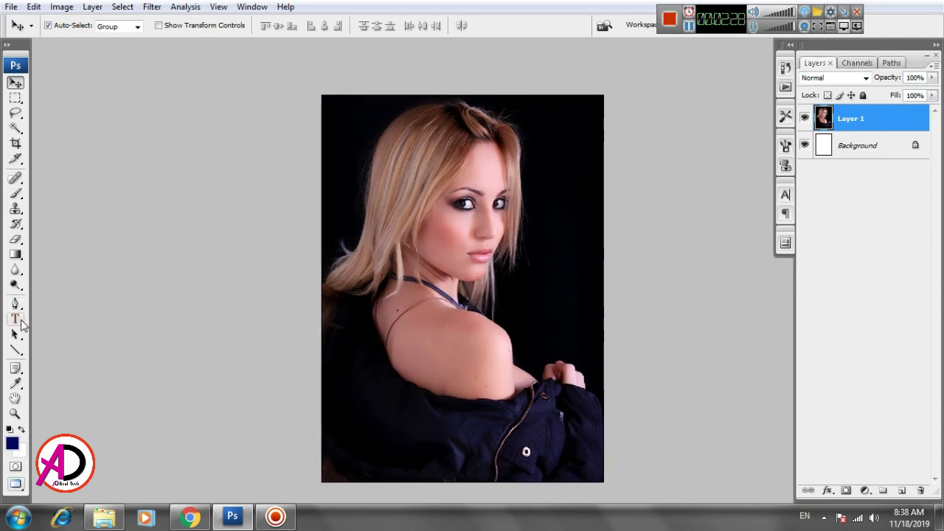
Start a white Franklin Gothic Book text layer at the portrait's upper left.
left_click(15, 321)
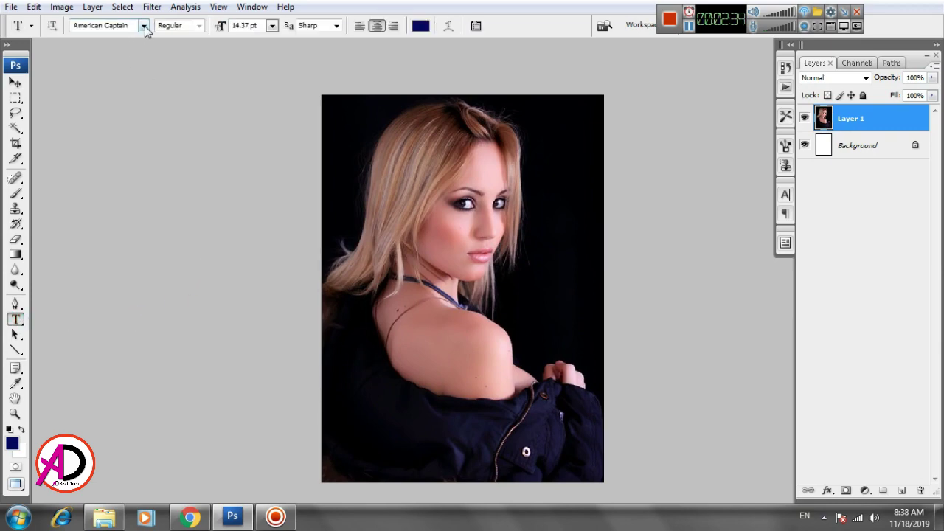
left_click(143, 26)
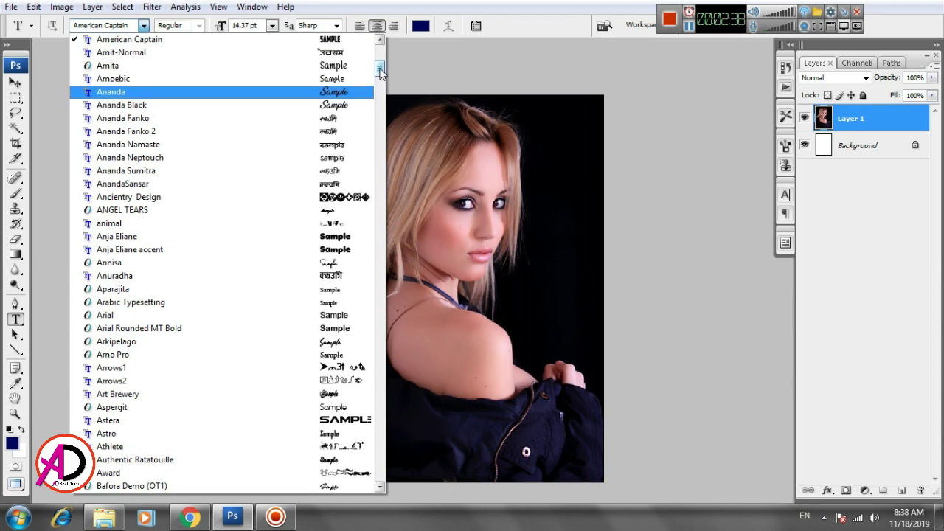
left_click_drag(381, 71, 379, 209)
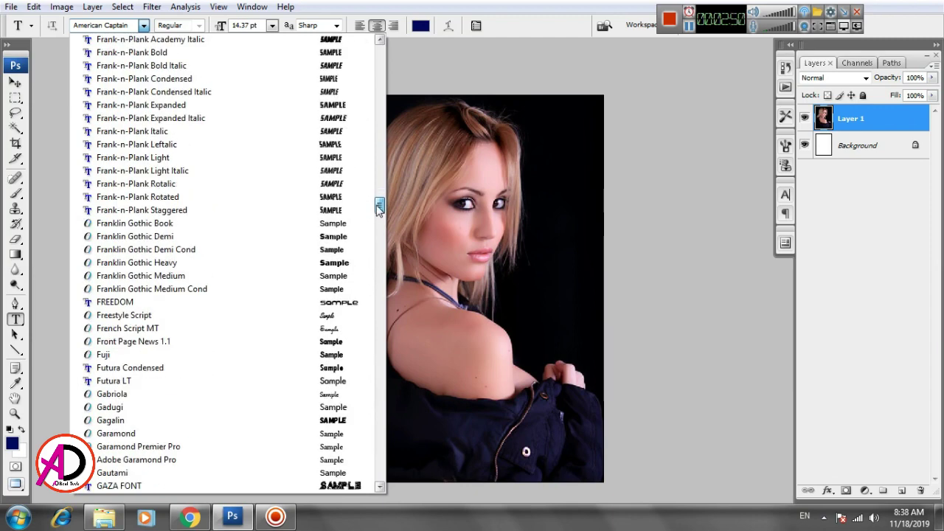
scroll(379, 208, "down", 1)
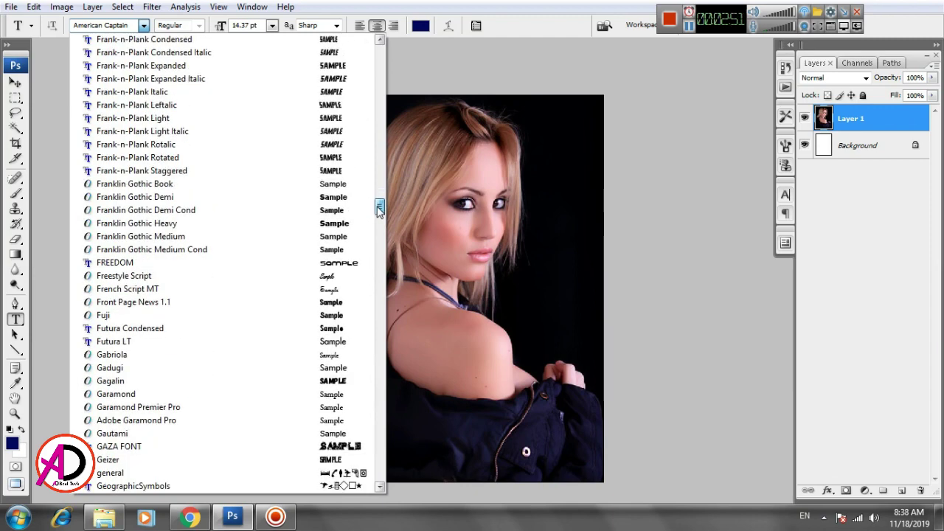
left_click(329, 190)
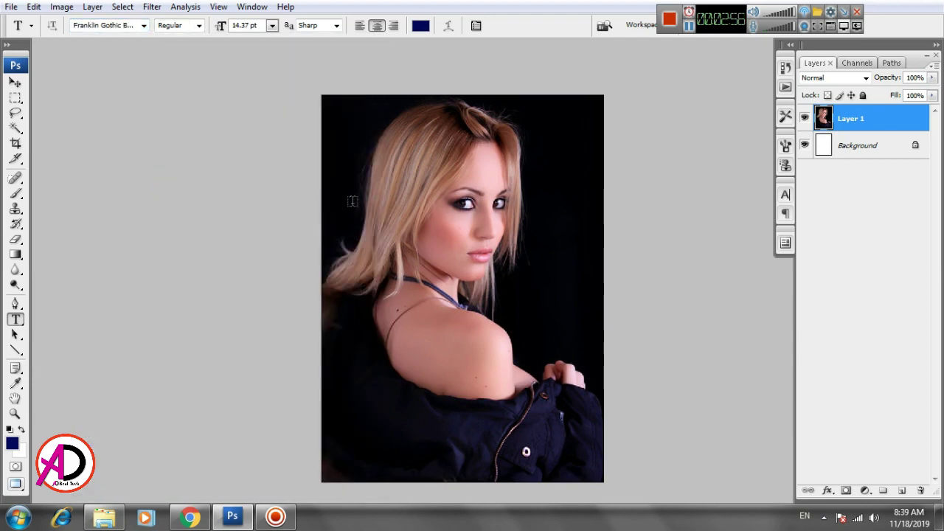
left_click(421, 26)
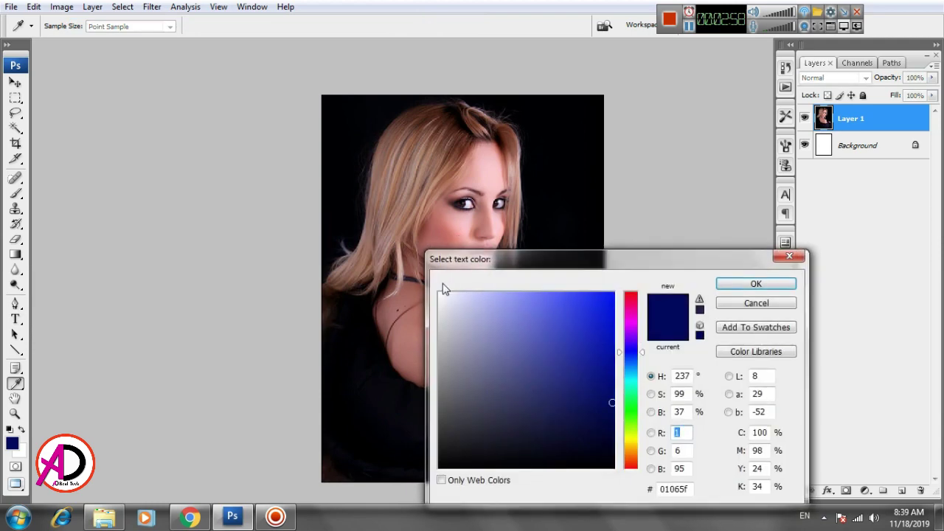
left_click_drag(454, 304, 438, 292)
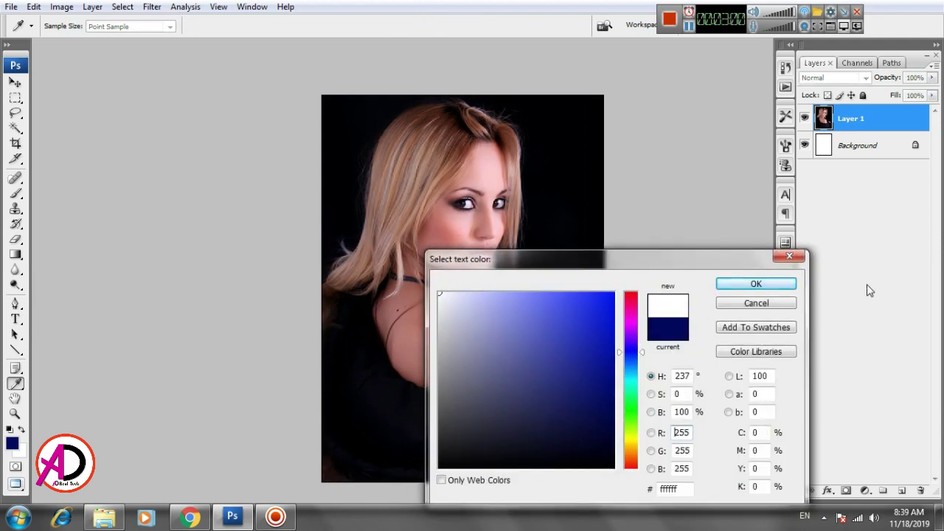
left_click(756, 284)
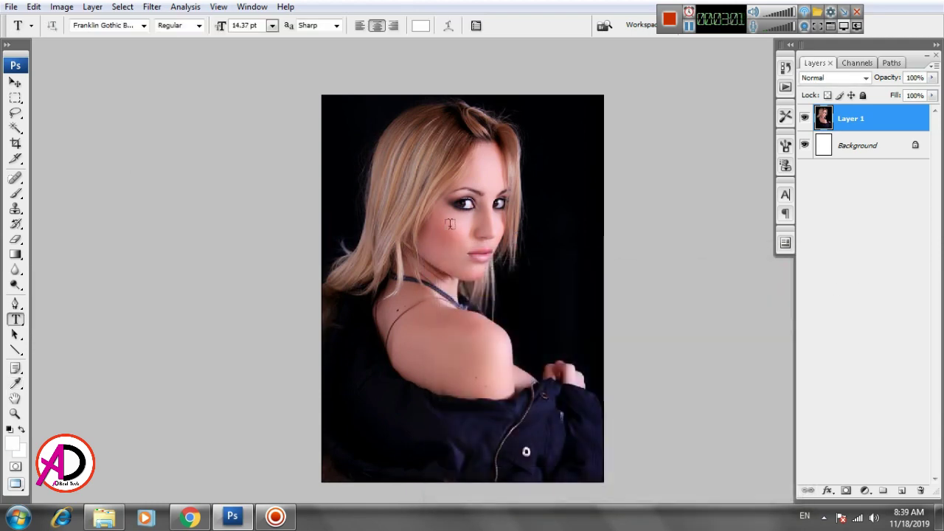
left_click(382, 184)
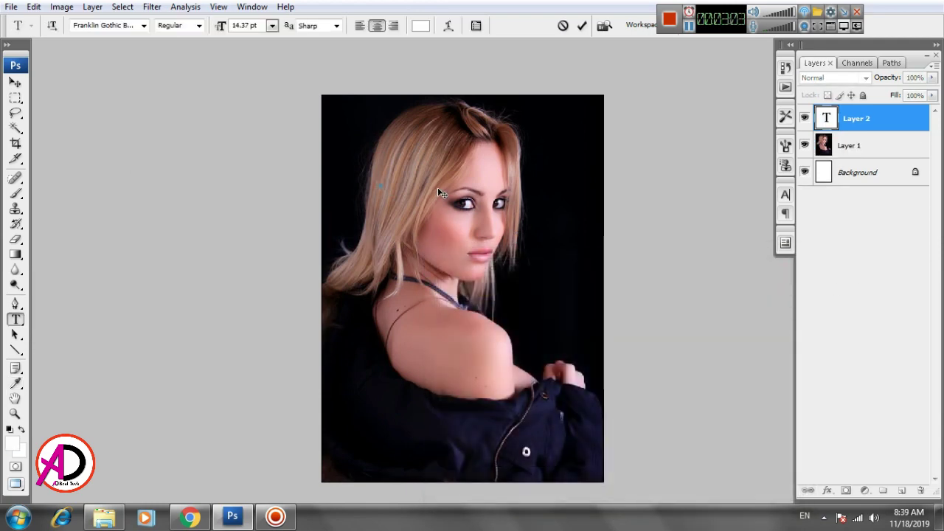
Type 'BAZAAR' at 72 pt and commit it.
left_click(271, 26)
left_click(263, 183)
left_click(272, 25)
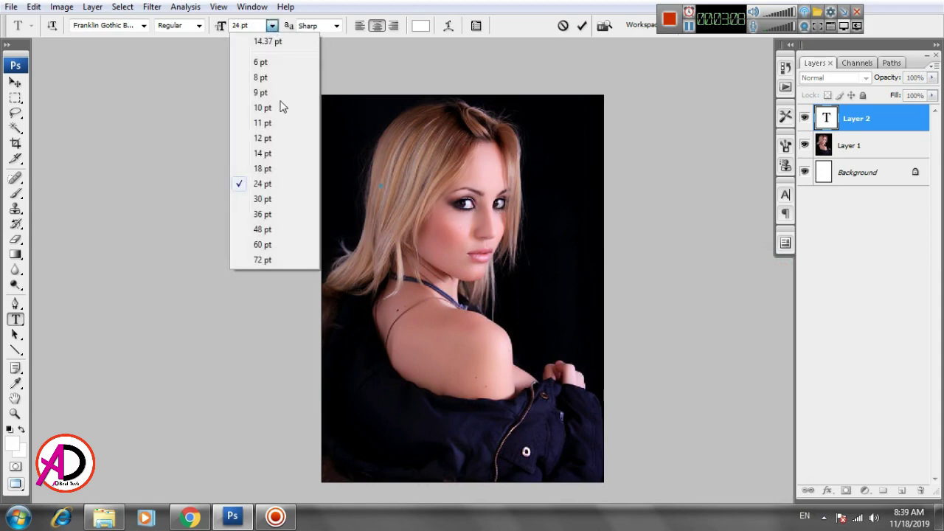
left_click(262, 260)
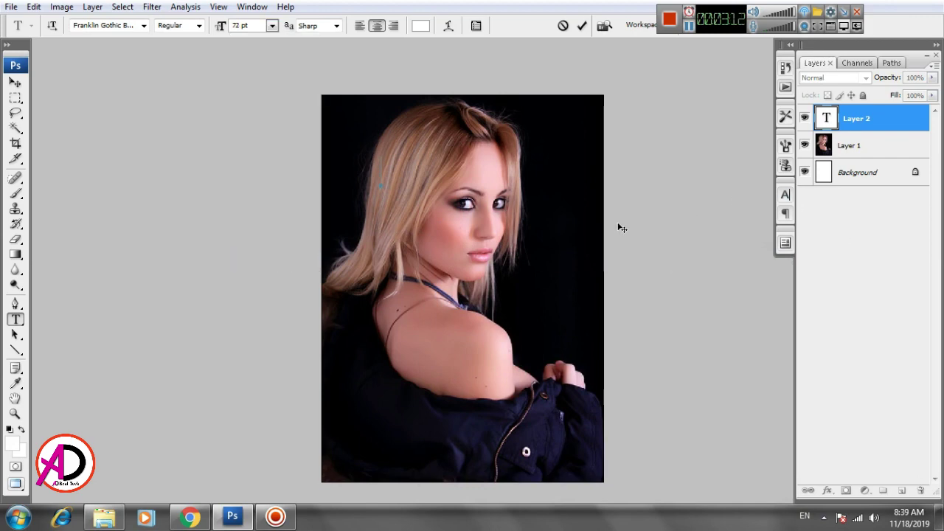
type("BA")
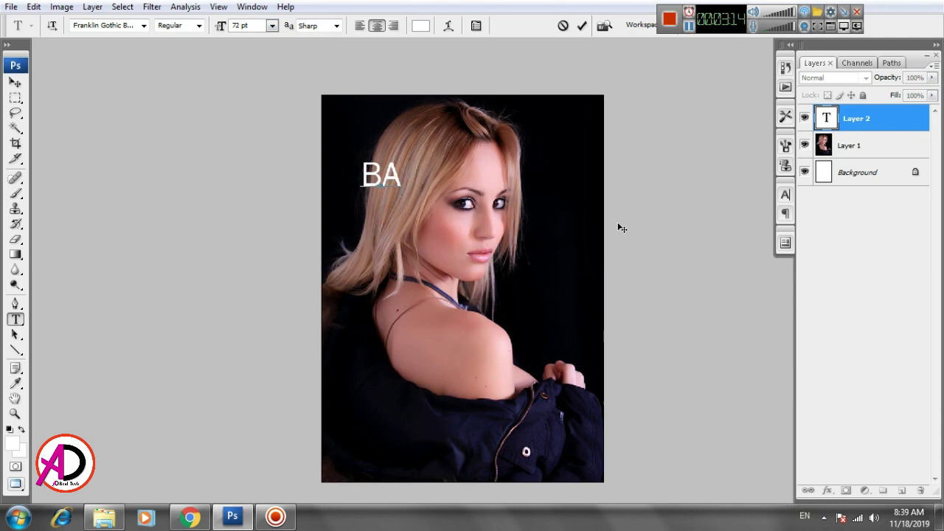
type("ZAAR")
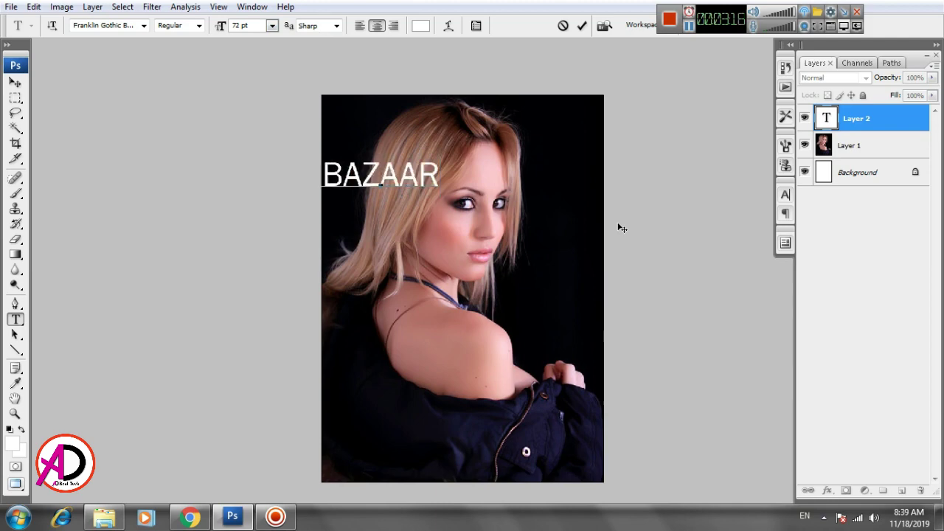
key("ctrl+Return")
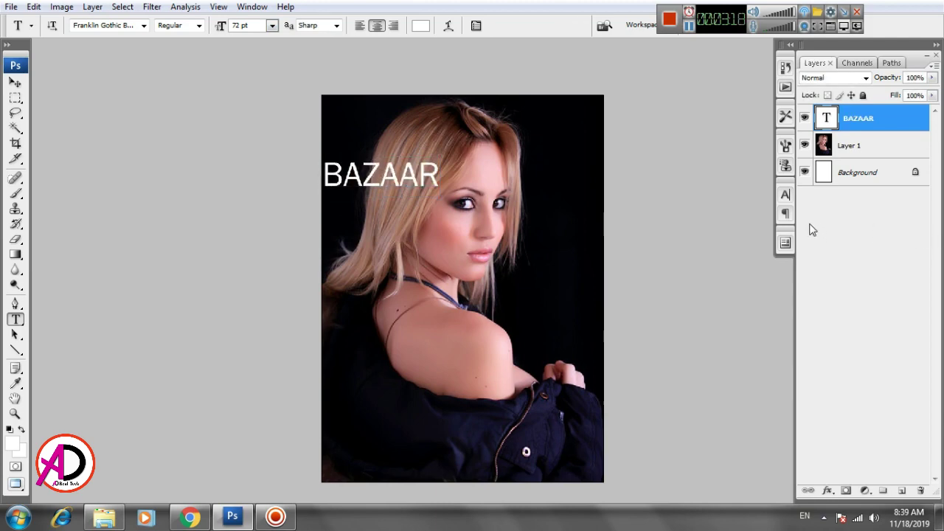
Move BAZAAR to the top and enlarge it across the cover.
left_click(785, 194)
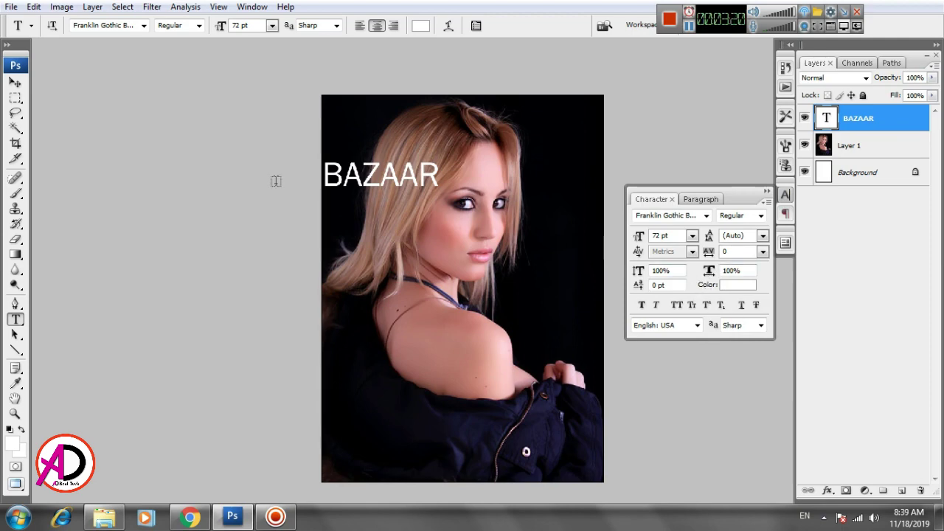
left_click(15, 83)
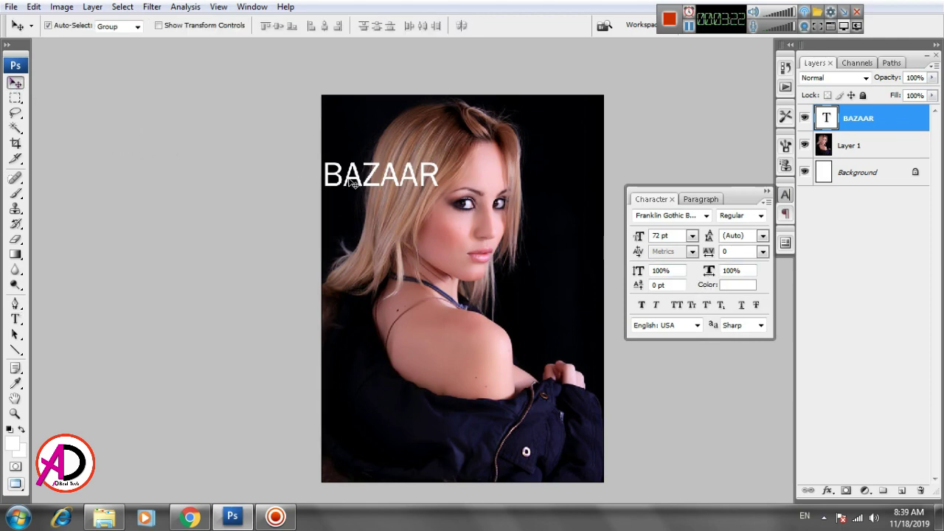
left_click_drag(352, 182, 361, 133)
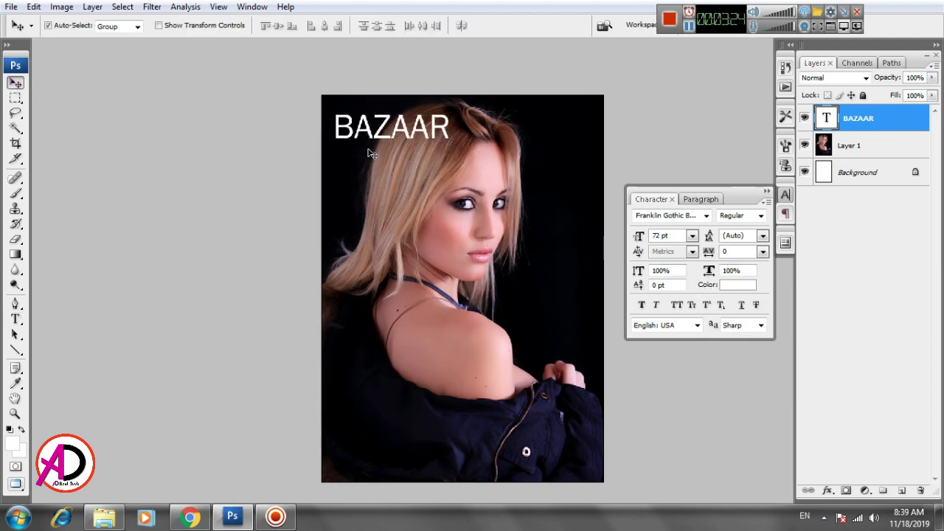
key("ctrl+t")
left_click_drag(452, 162, 594, 196)
mouse_move(560, 154)
left_mouse_down()
mouse_move(560, 143)
mouse_move(578, 139)
mouse_move(559, 142)
left_mouse_up()
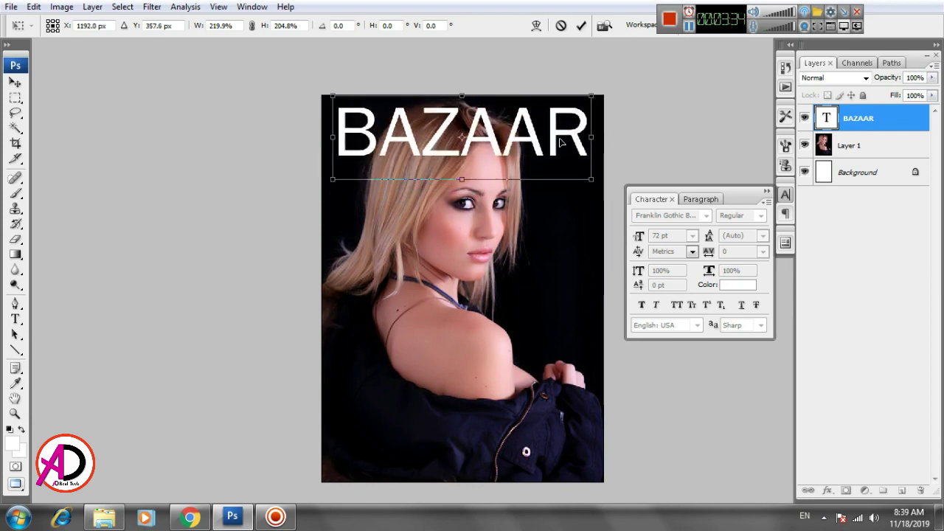
key("Up")
key("Up")
key("Up")
key("Up")
key("Up")
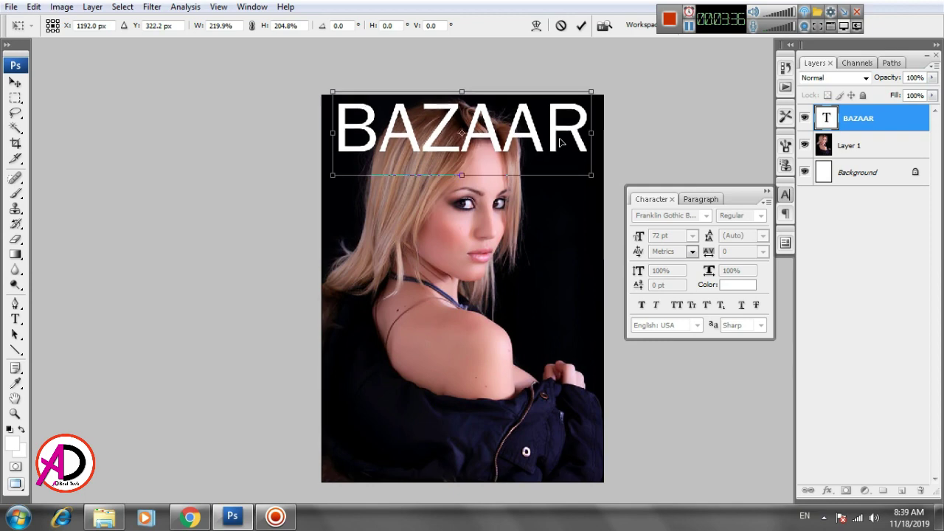
key("Return")
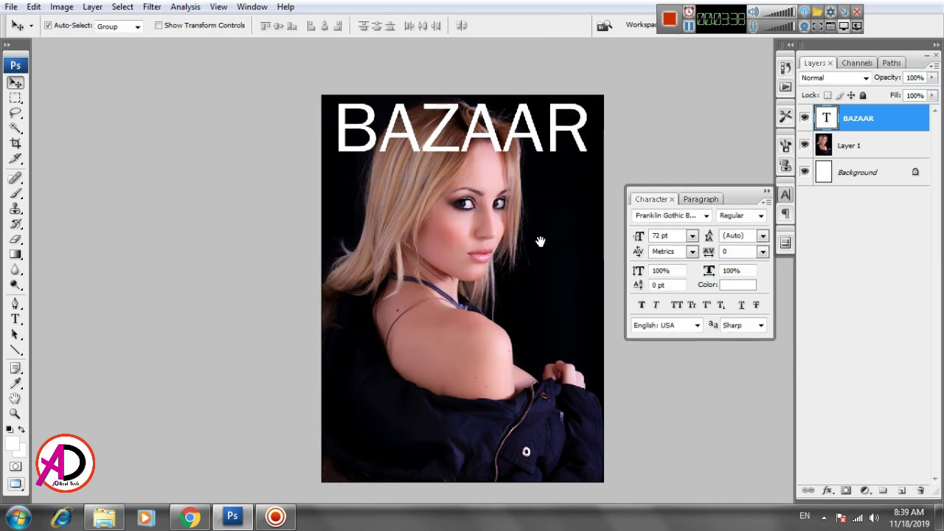
left_click_drag(472, 159, 478, 156)
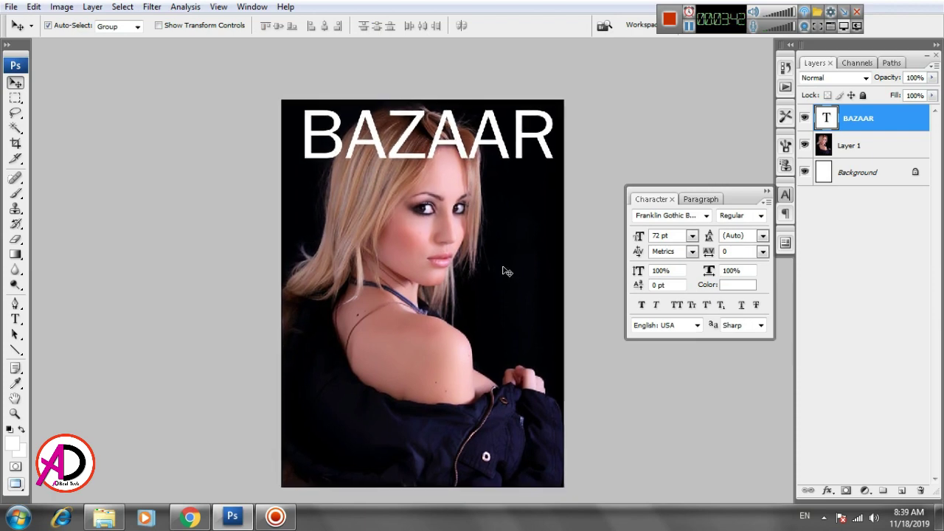
Zoom in and pan to show the model's face and shoulder.
scroll(506, 270, "up", 2)
scroll(478, 308, "up", 1)
scroll(415, 342, "up", 1)
scroll(432, 342, "up", 1)
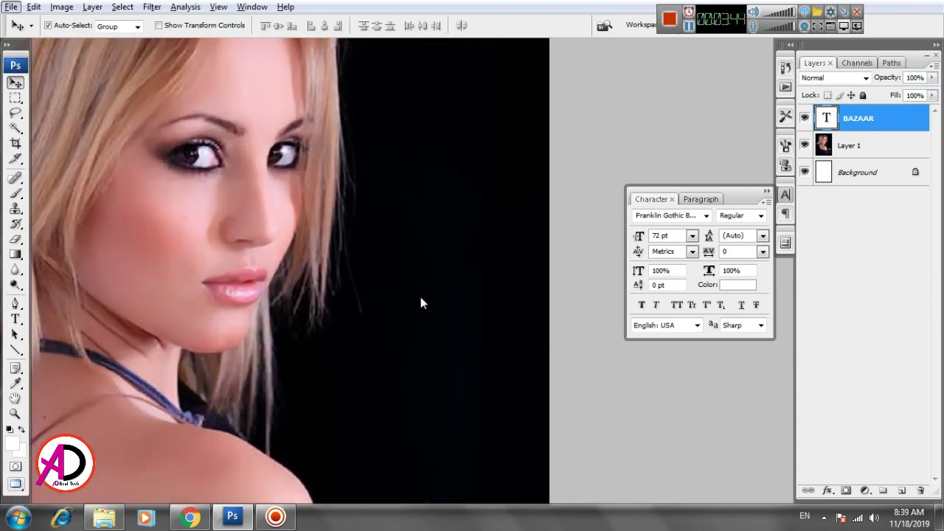
scroll(421, 301, "up", 1)
scroll(460, 310, "down", 2)
scroll(462, 280, "up", 2)
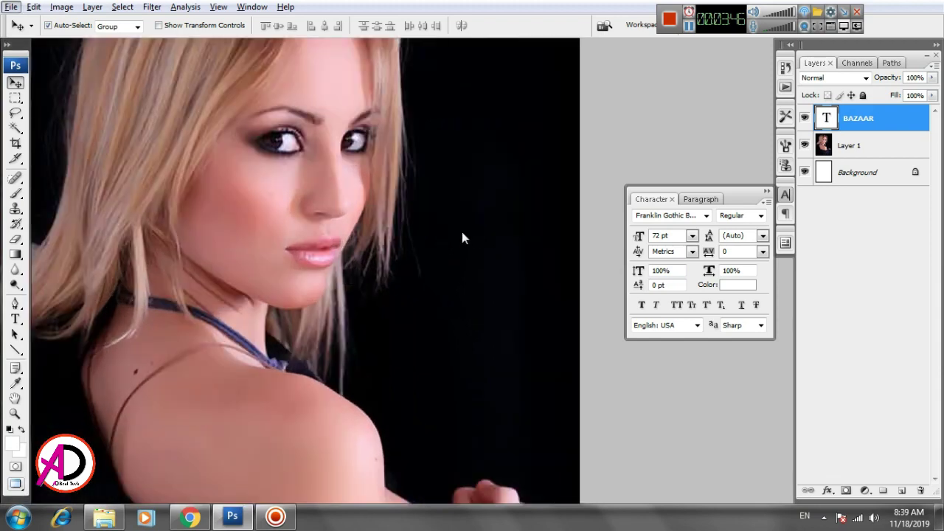
scroll(456, 281, "down", 1)
scroll(448, 317, "up", 1)
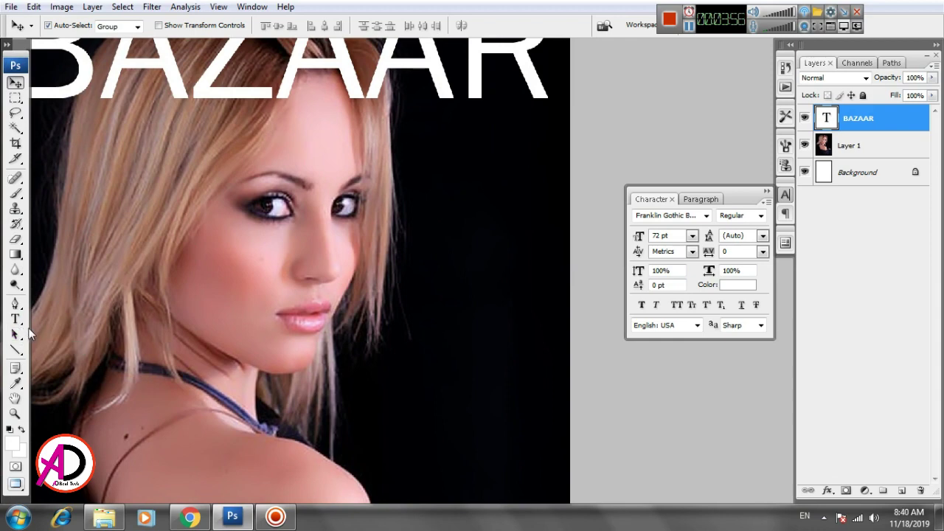
mouse_move(320, 360)
left_mouse_down()
mouse_move(275, 289)
mouse_move(331, 231)
left_mouse_up()
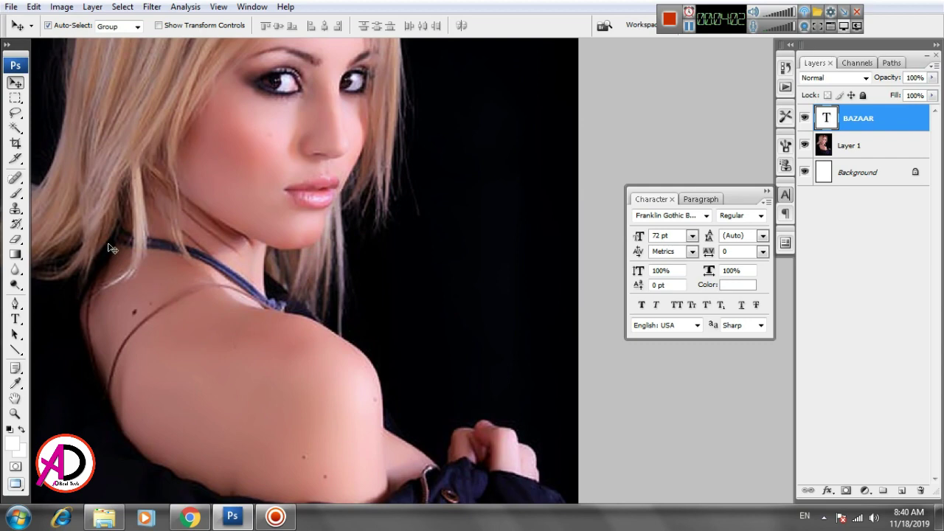
Type 'Secrets' beside the face and move it right and down.
left_click(15, 318)
left_click(359, 274)
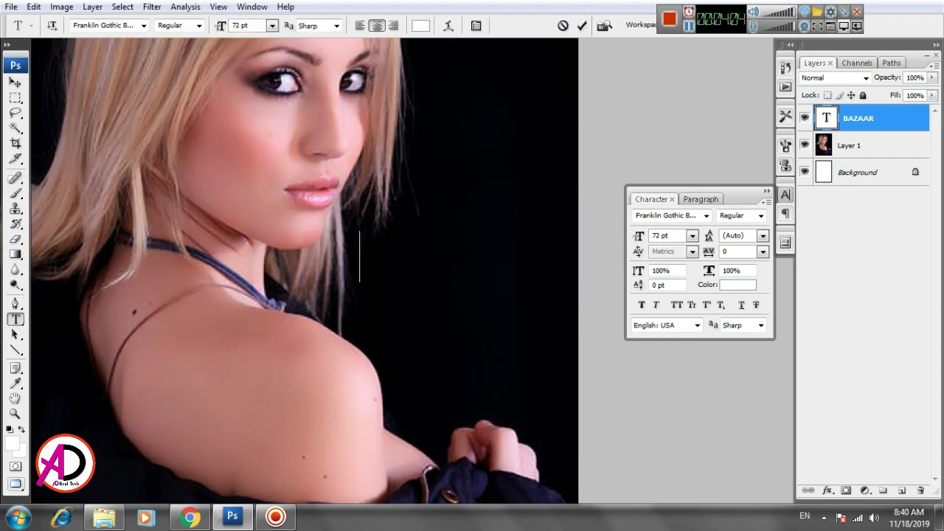
type("S")
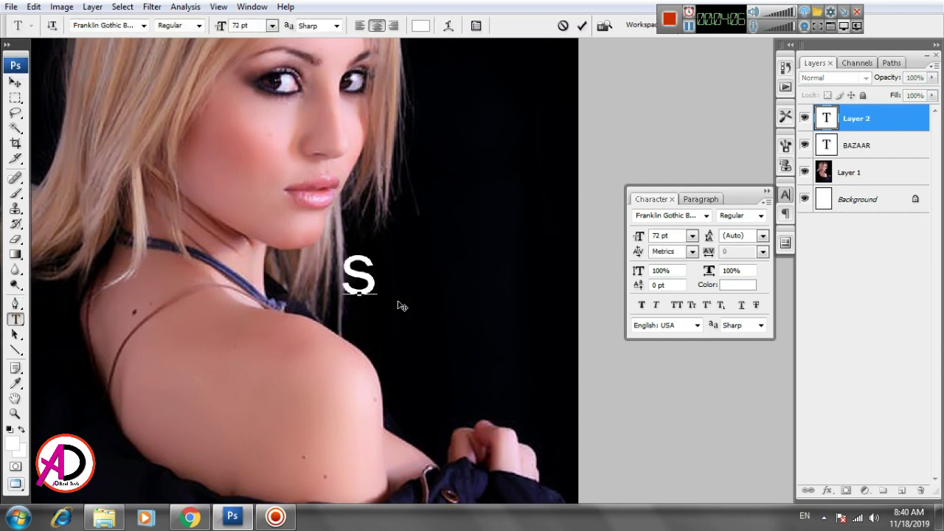
key("BackSpace")
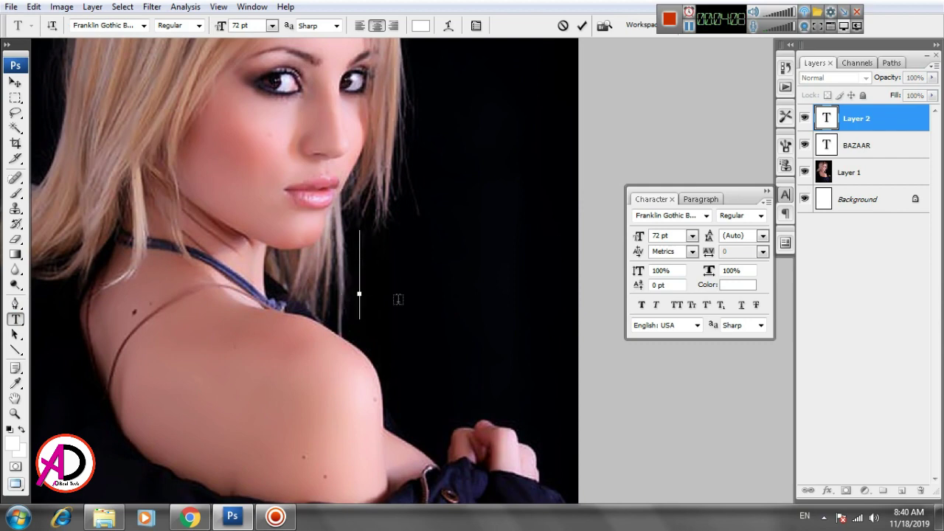
type("Sec")
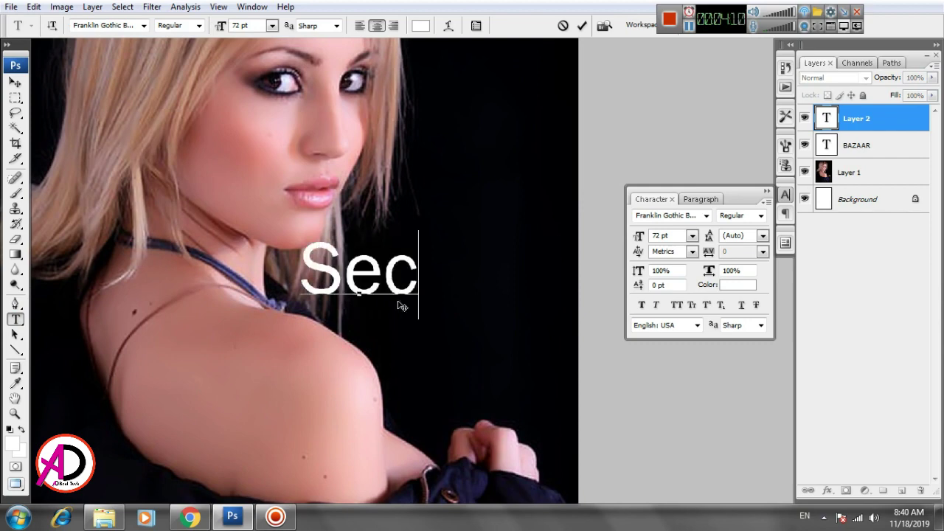
type("ret s")
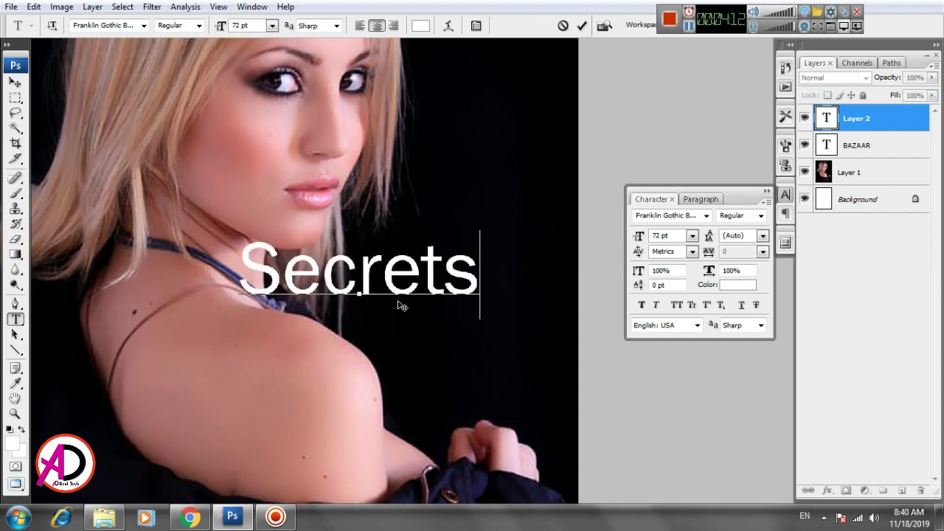
key("ctrl+a")
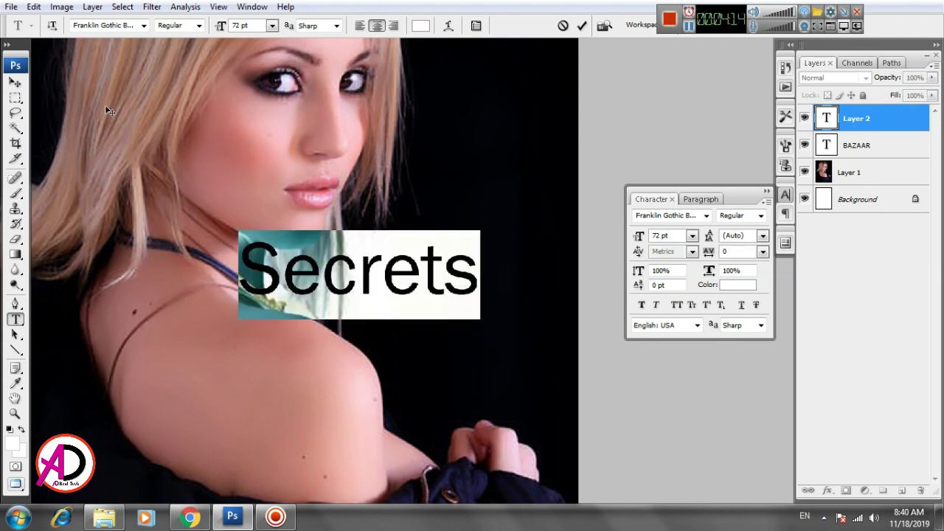
left_click(15, 82)
mouse_move(331, 294)
left_mouse_down()
mouse_move(396, 334)
mouse_move(403, 361)
left_mouse_up()
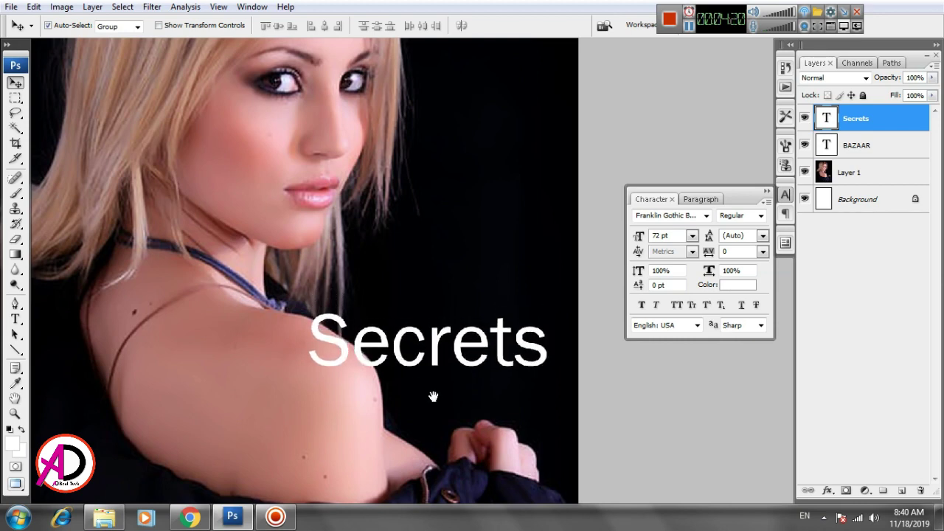
Position 'Secrets' on the model's shoulder and resize it.
scroll(432, 394, "down", 3)
scroll(421, 295, "down", 2, "alt")
mouse_move(409, 273)
left_mouse_down()
mouse_move(415, 340)
mouse_move(379, 321)
mouse_move(405, 341)
mouse_move(484, 345)
left_mouse_up()
key("ctrl+t")
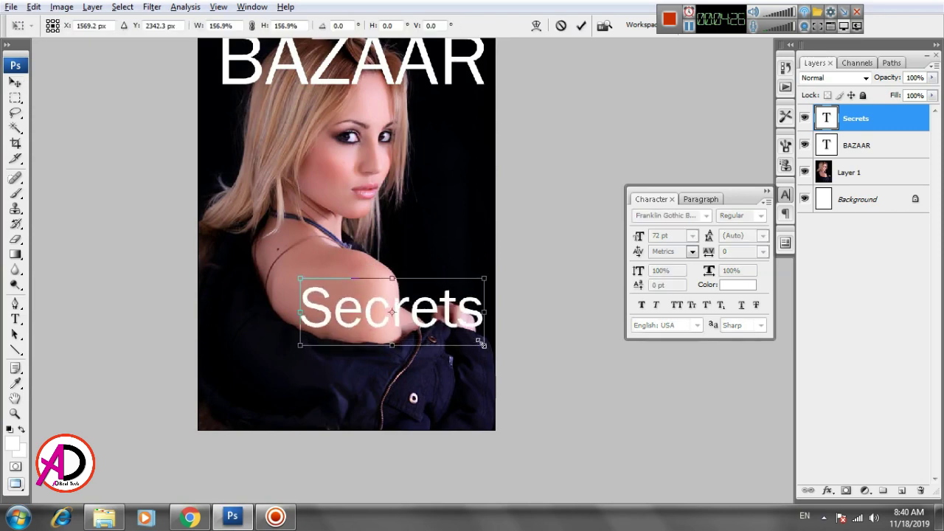
left_click_drag(416, 317, 416, 323)
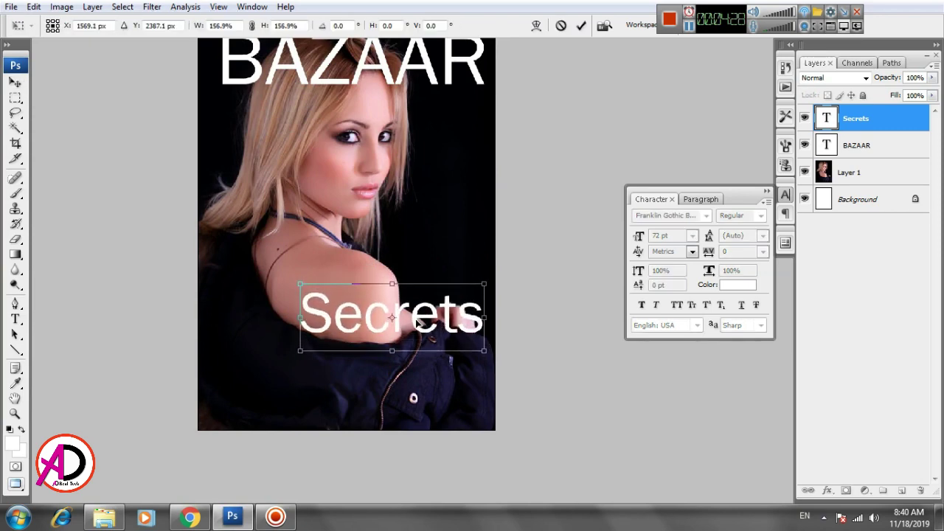
key("Return")
Restyle 'Secrets' in Gotham Light and nudge it slightly left and up.
left_click(15, 319)
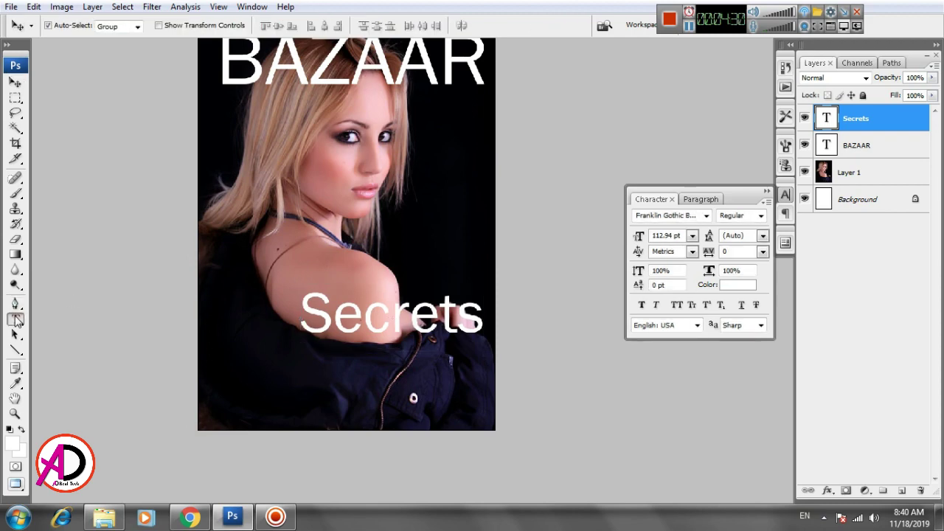
double_click(330, 339)
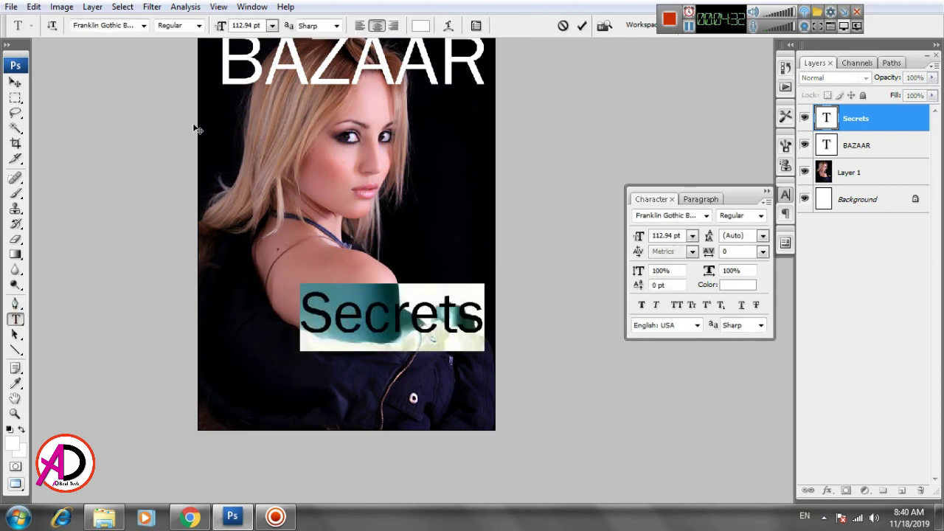
left_click(143, 25)
scroll(257, 316, "down", 3)
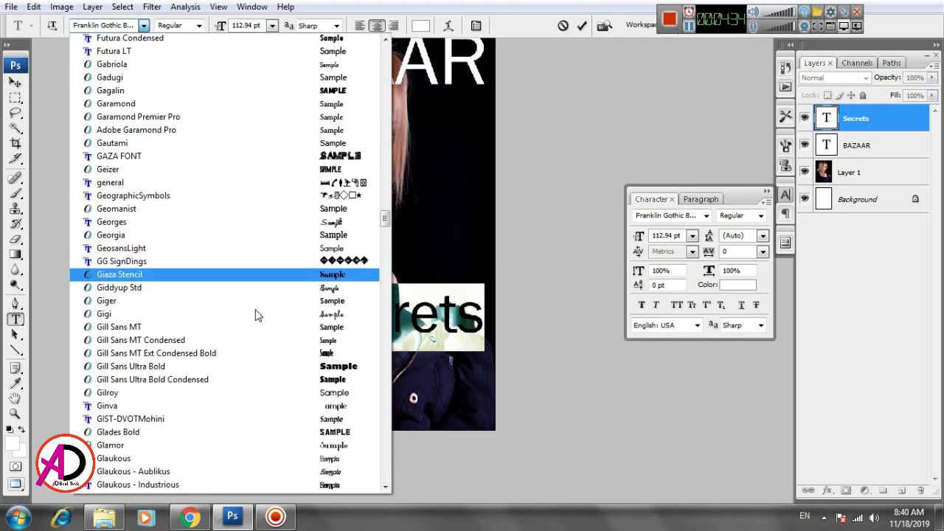
scroll(258, 316, "down", 2)
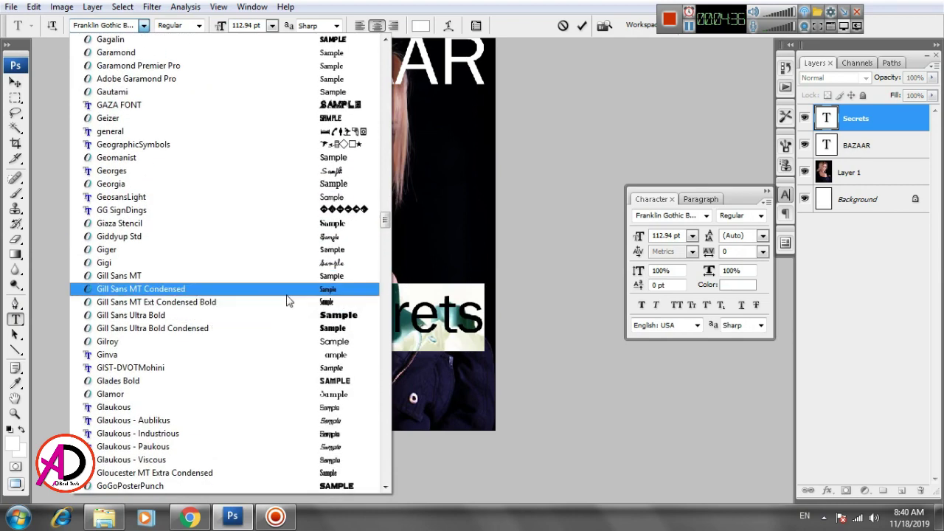
scroll(288, 304, "down", 2)
scroll(288, 304, "down", 3)
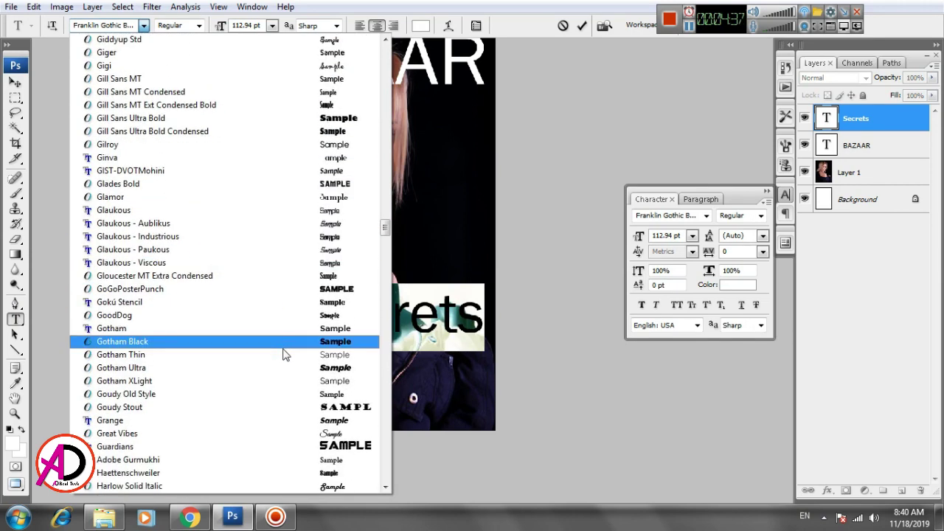
left_click(317, 328)
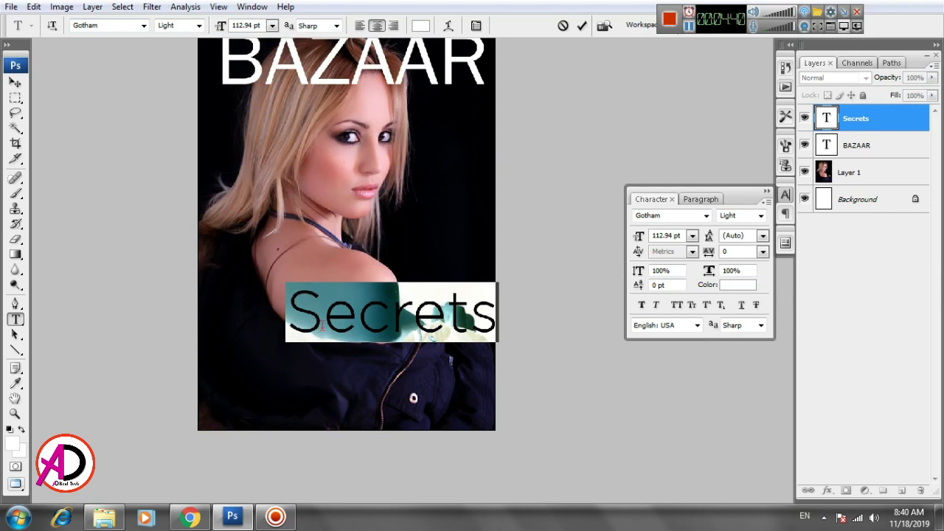
left_click(15, 82)
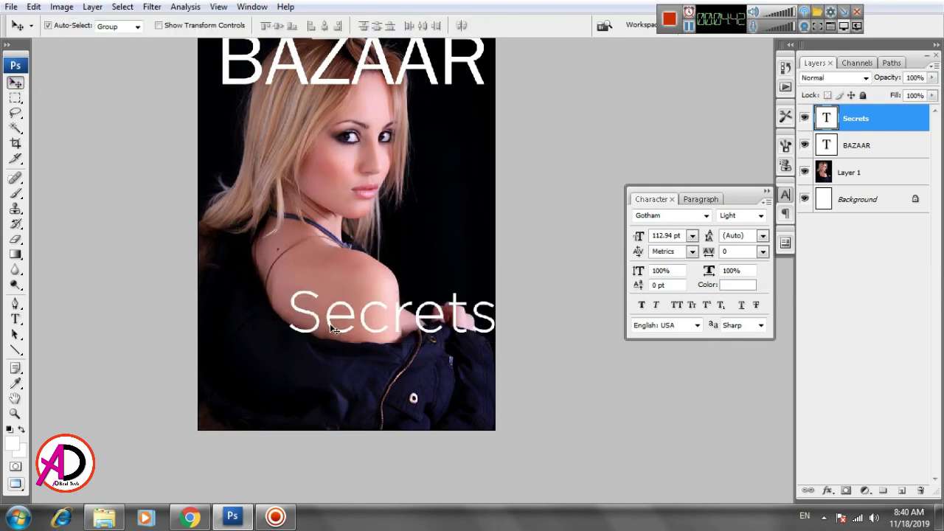
left_click_drag(331, 330, 319, 322)
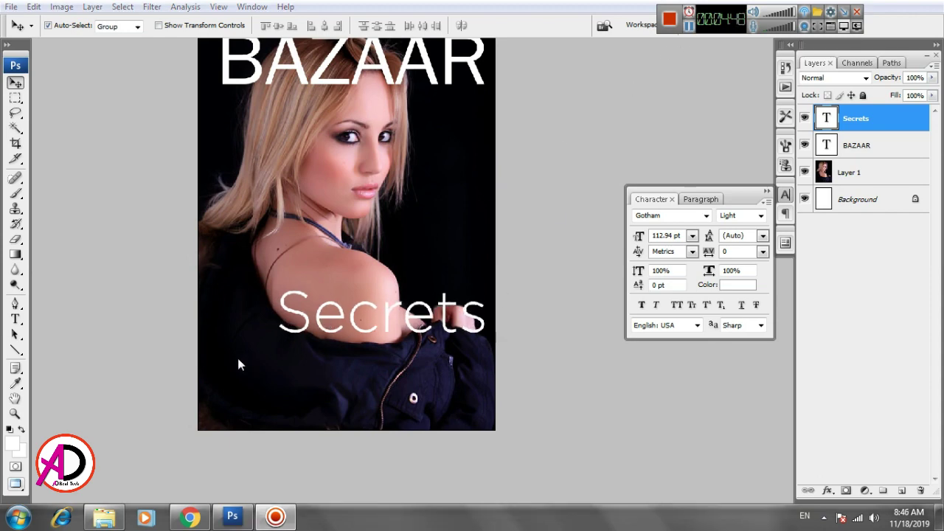
Add the word 'of' as a text line below 'Secrets'.
left_click(16, 320)
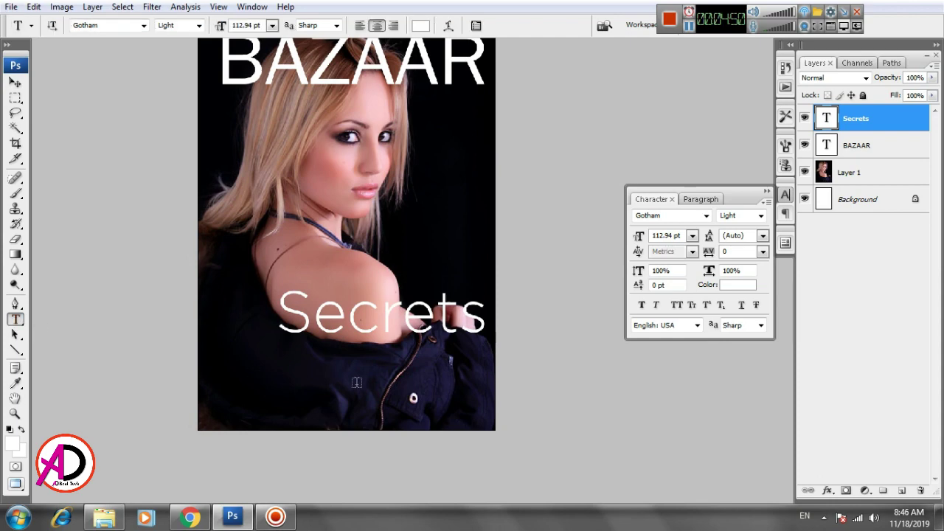
left_click(315, 369)
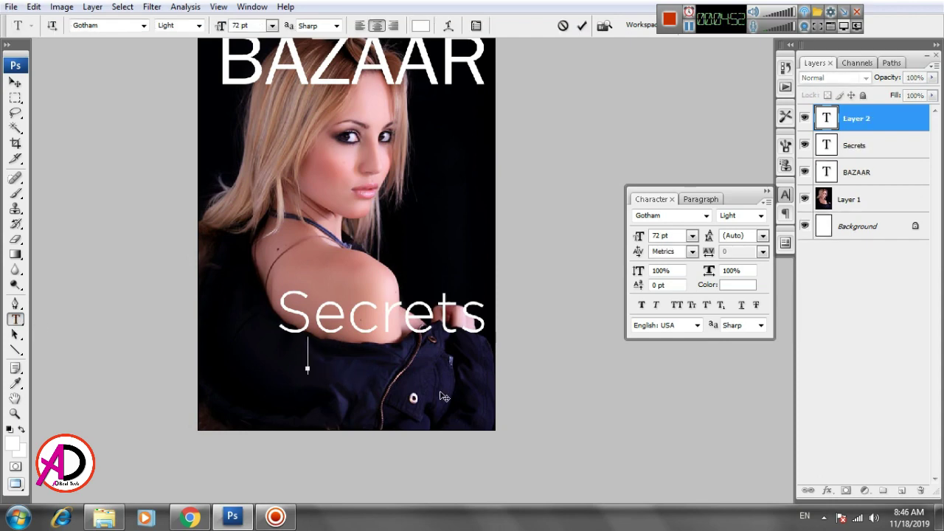
type("of")
key("ctrl+Return")
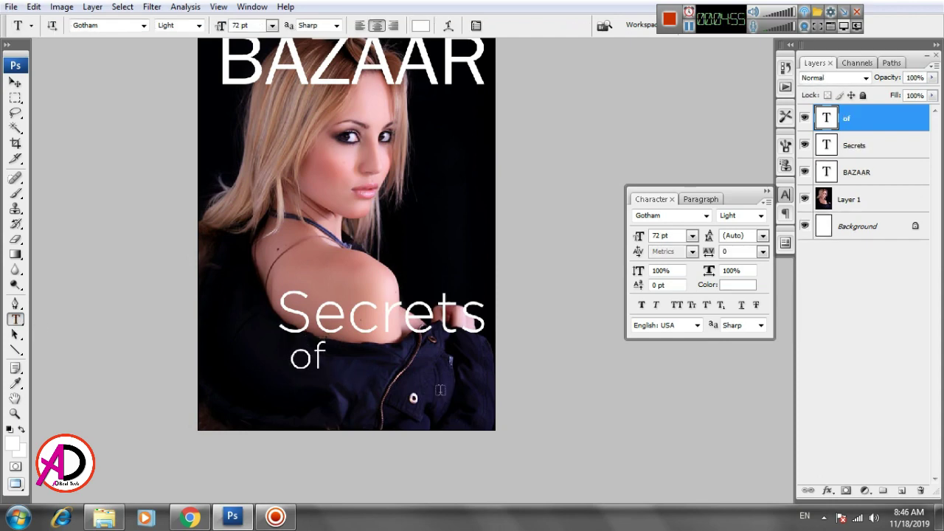
key("c")
Scale 'of' to 81.5% and move it right beneath 'Secrets'.
key("ctrl+t")
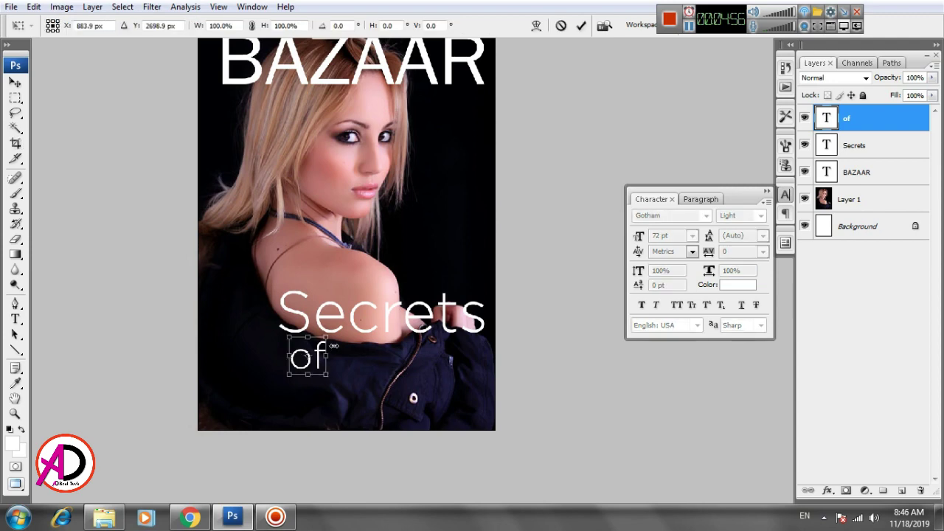
left_click_drag(327, 373, 321, 367)
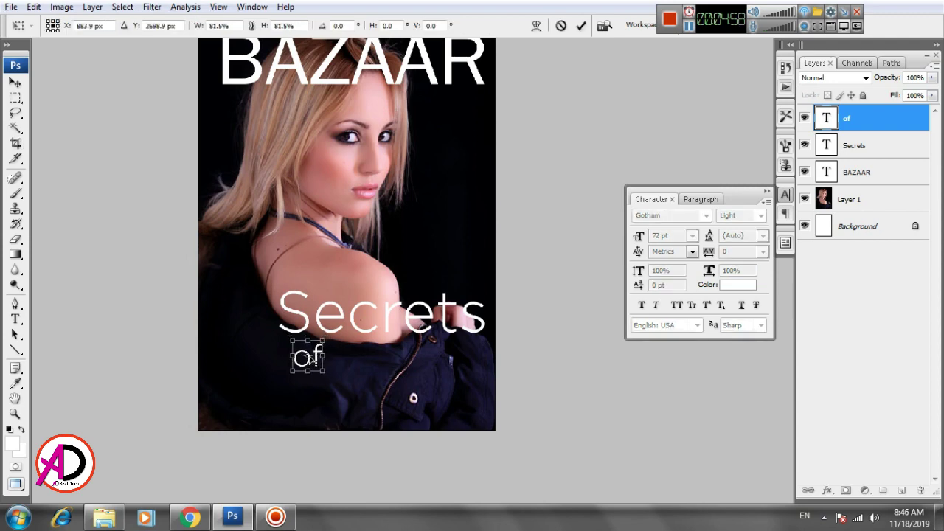
key("Return")
key("v")
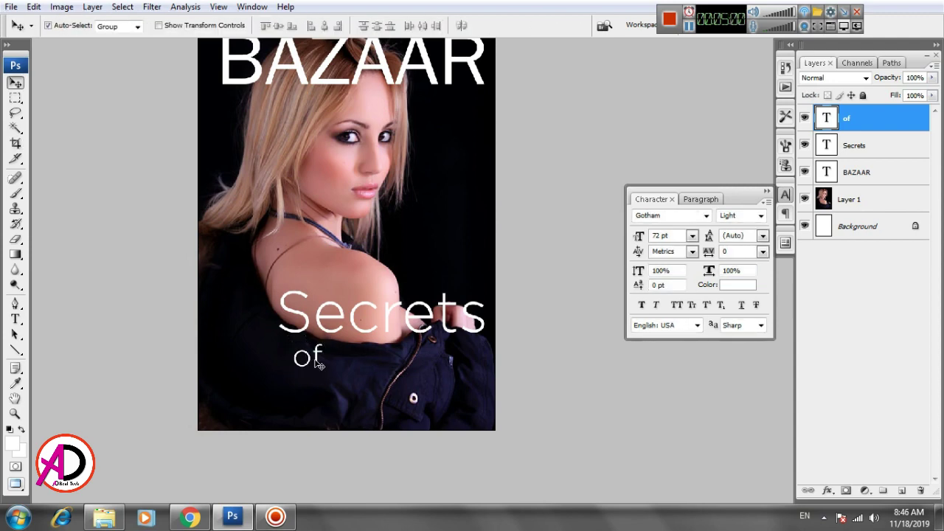
left_click_drag(322, 359, 343, 349)
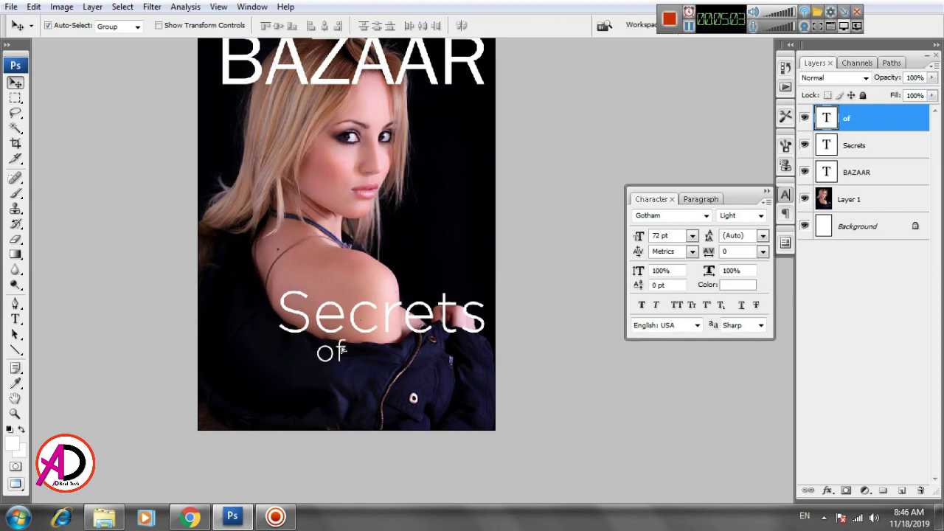
scroll(369, 410, "up", 3)
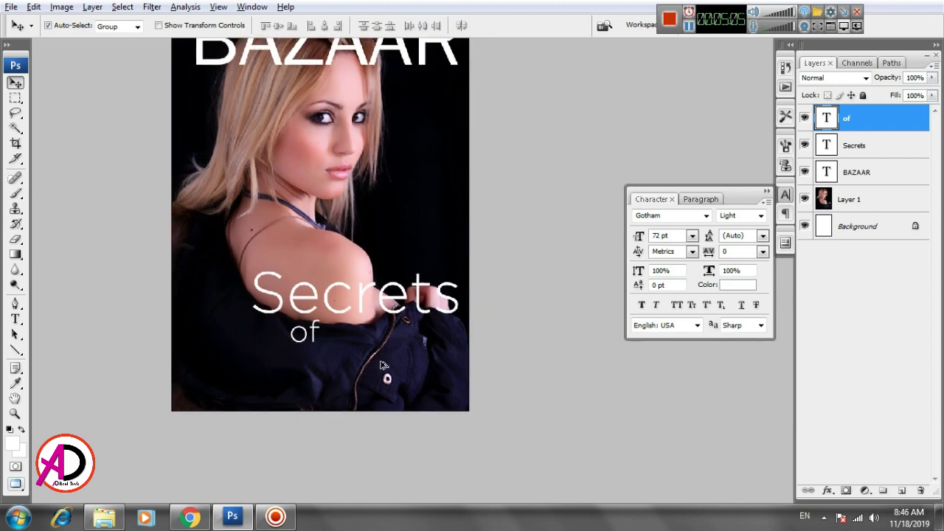
Add a white 'Stylish' text line and drag it beneath 'of'.
left_click(14, 318)
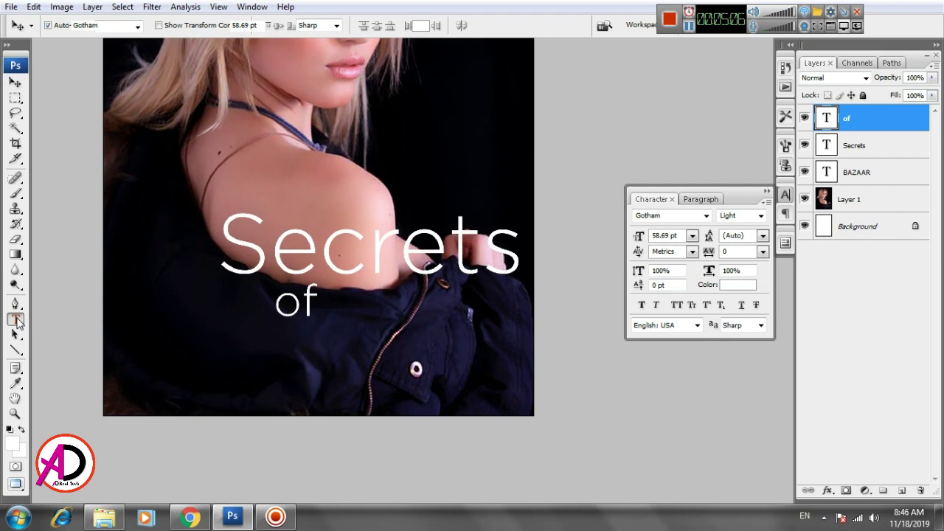
left_click(156, 368)
type("S")
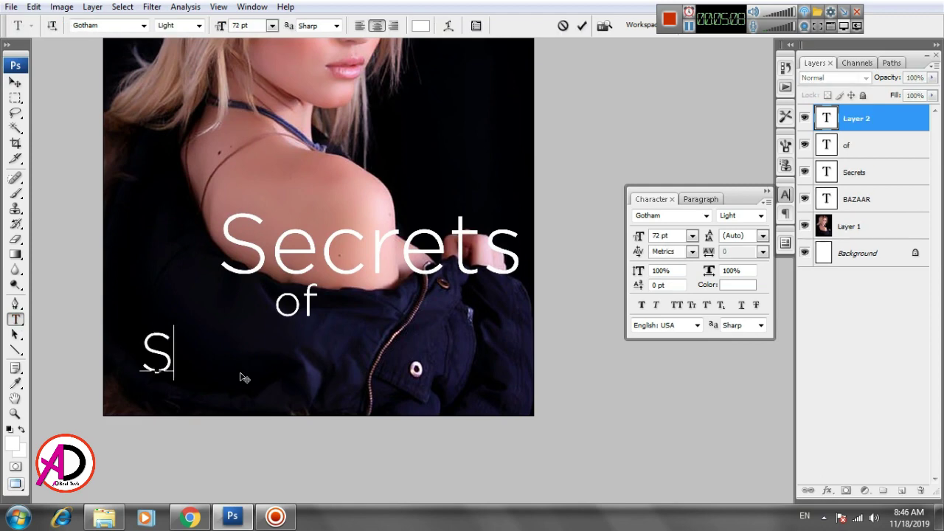
type("ty")
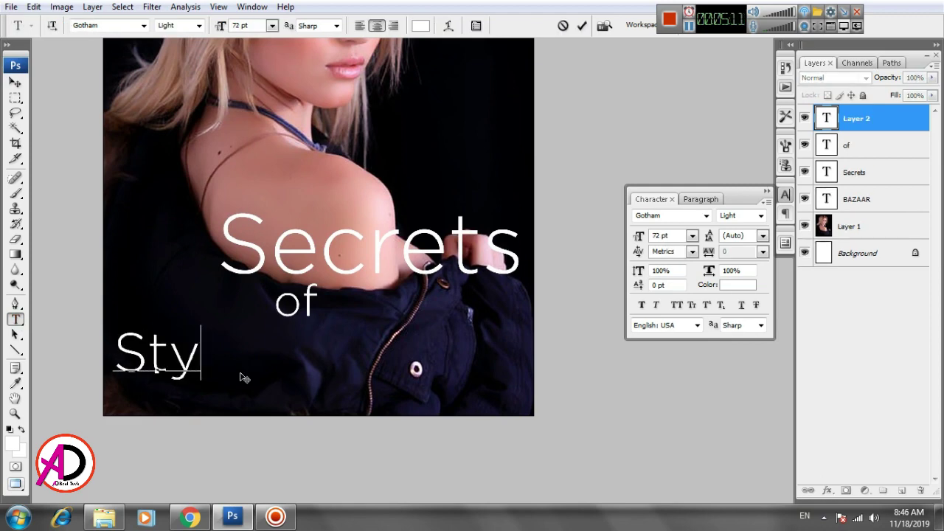
type("lish")
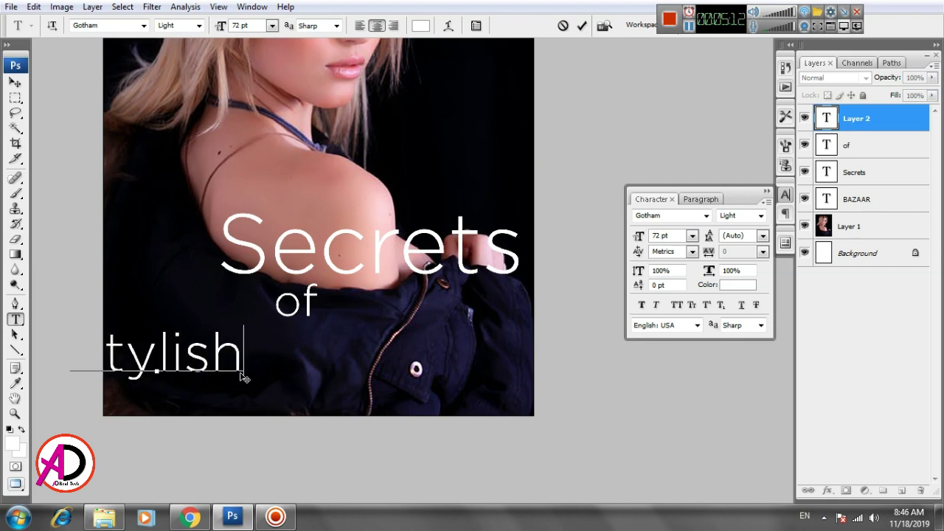
key("ctrl+Return")
key("v")
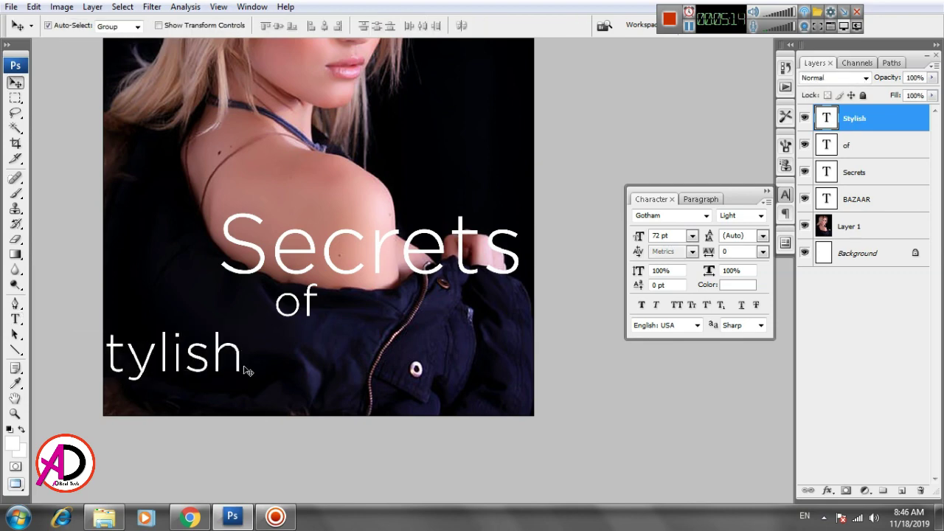
mouse_move(243, 369)
left_mouse_down()
mouse_move(415, 374)
mouse_move(245, 373)
mouse_move(393, 358)
left_mouse_up()
Enlarge 'Stylish' to about 161%, position it, and shift 'of' right to centre over it.
left_click(241, 363)
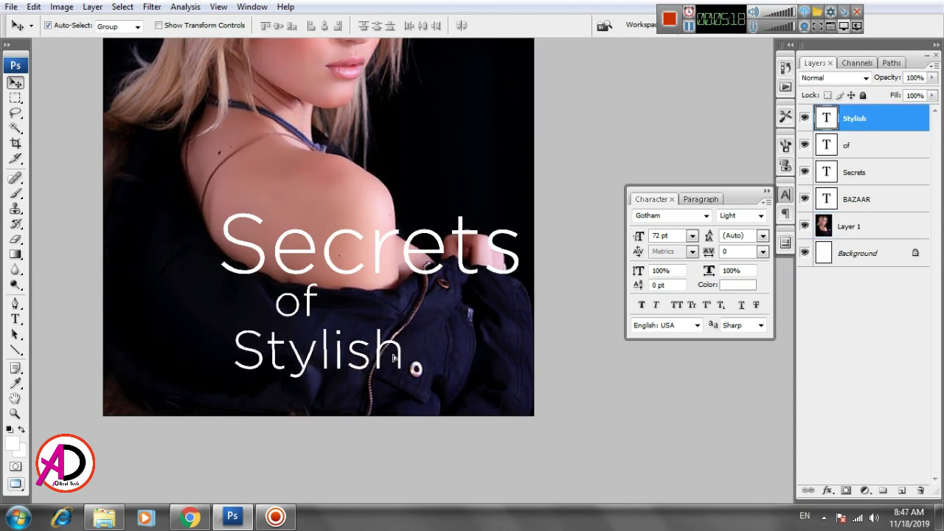
key("ctrl+t")
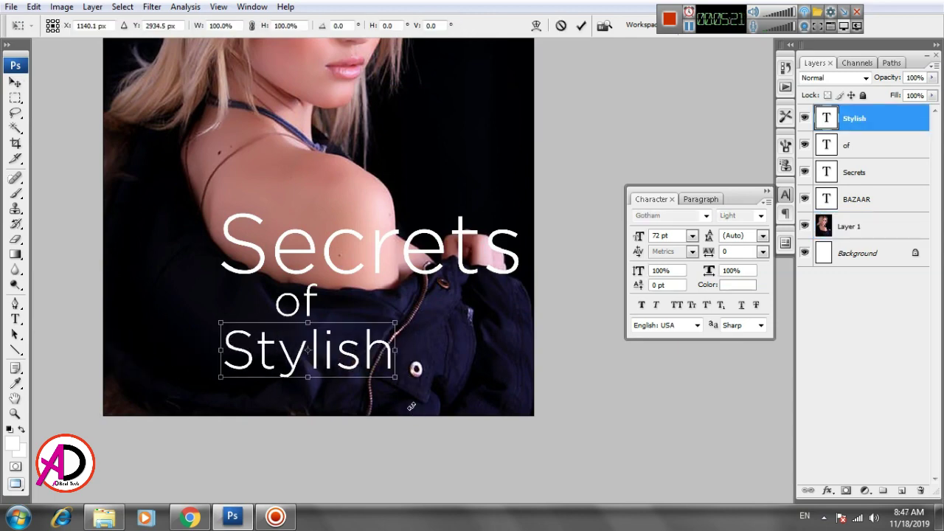
left_click_drag(395, 378, 448, 393)
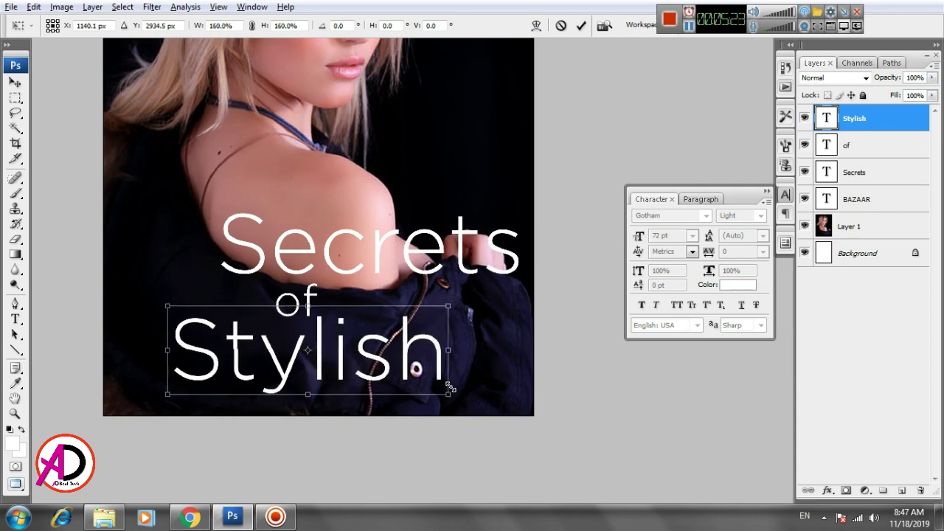
left_click_drag(410, 348, 454, 343)
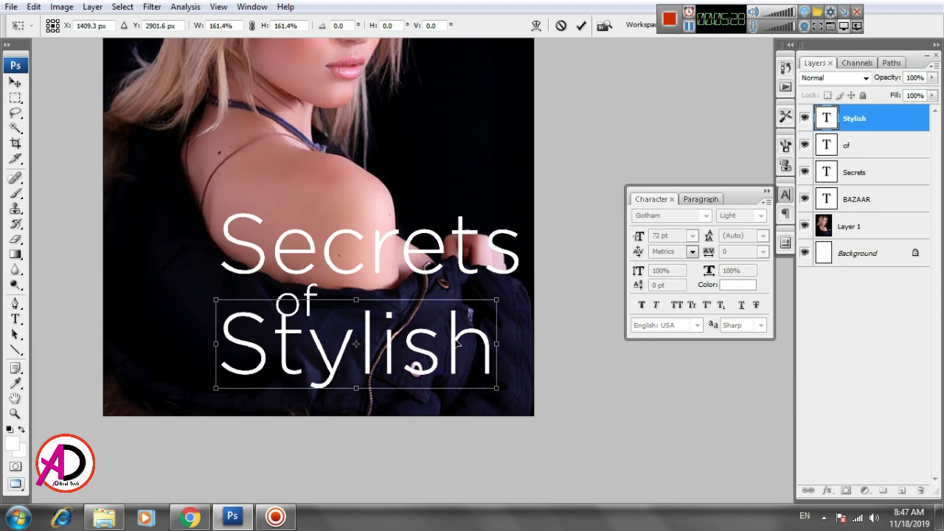
left_click_drag(457, 343, 462, 343)
key("Return")
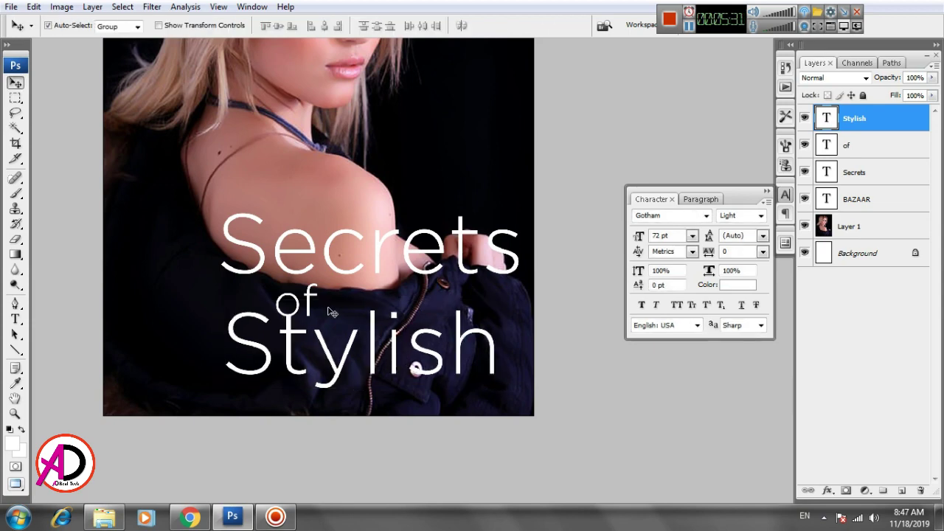
left_click_drag(316, 305, 337, 305)
Type a white 'Women' line below 'Stylish', fixing the 'Woman' typo.
scroll(413, 310, "up", 3)
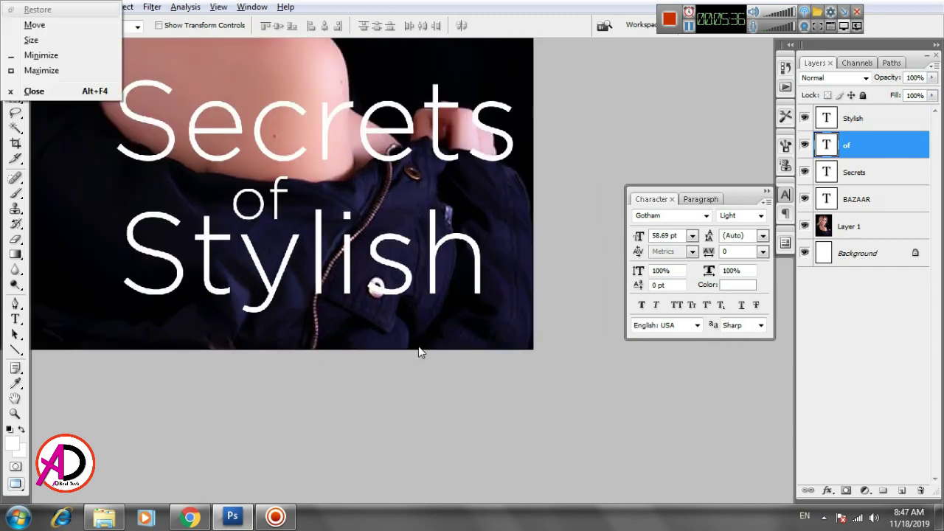
left_click(15, 319)
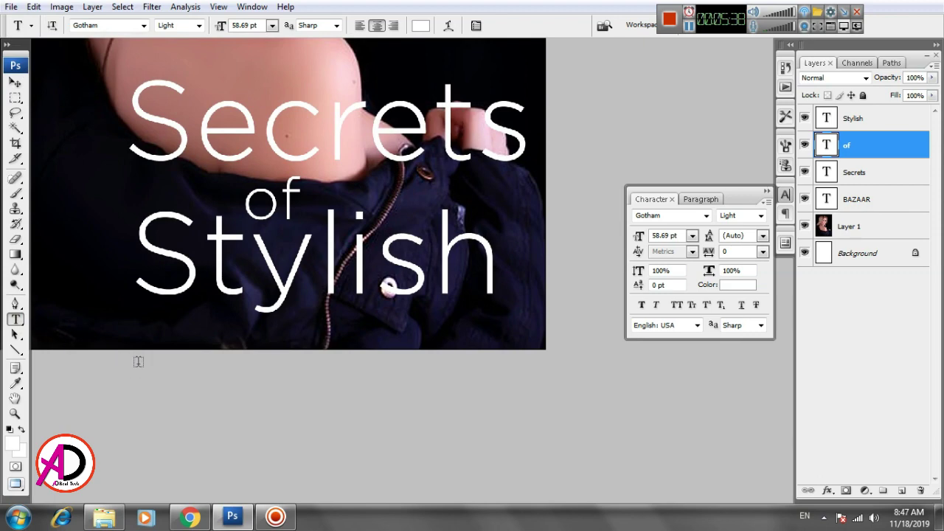
left_click(146, 334)
type("W")
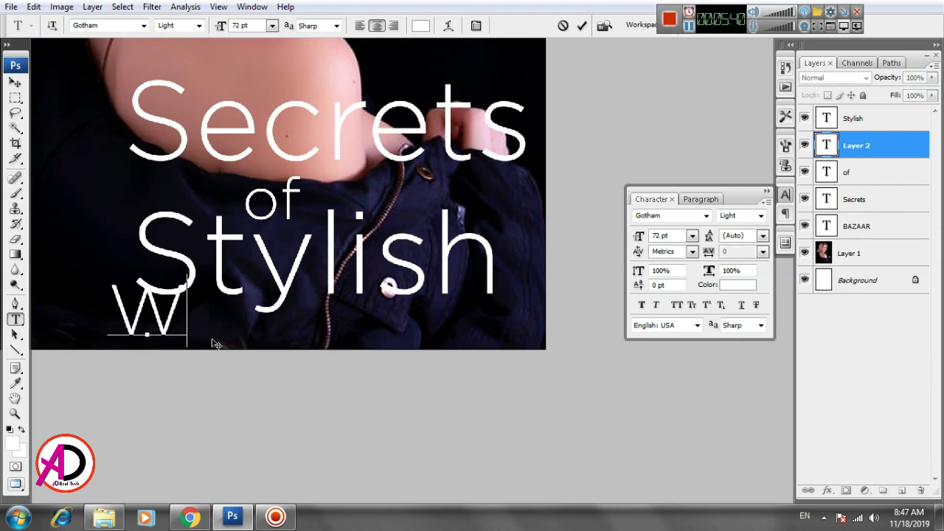
type("oman")
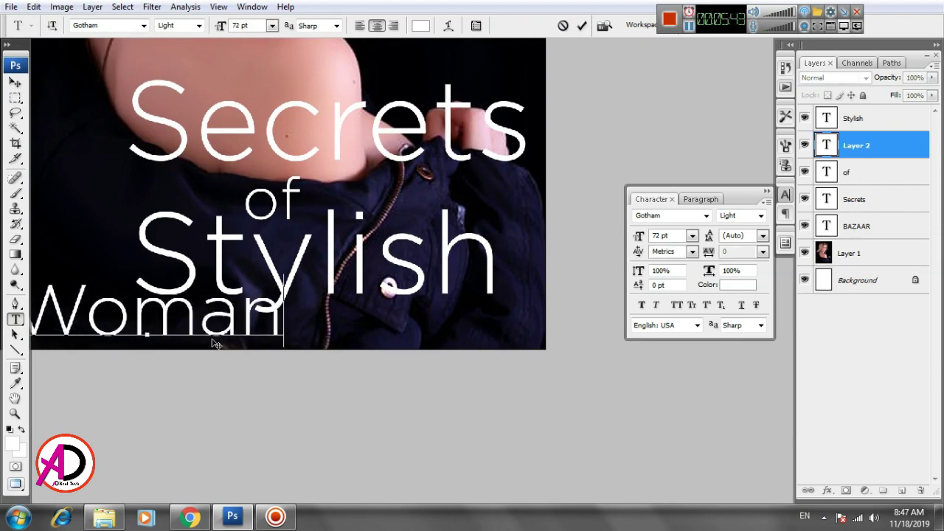
key("BackSpace")
key("BackSpace")
type("e")
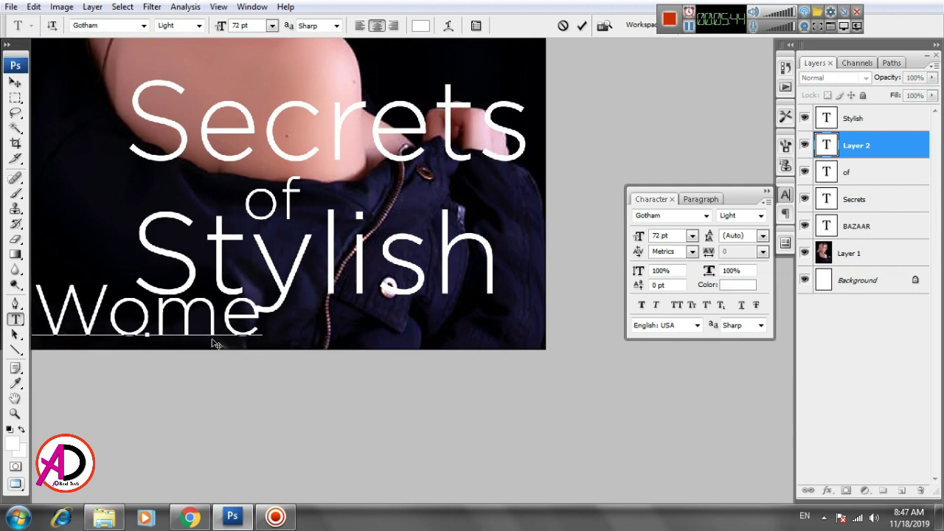
type("n")
key("ctrl+Return")
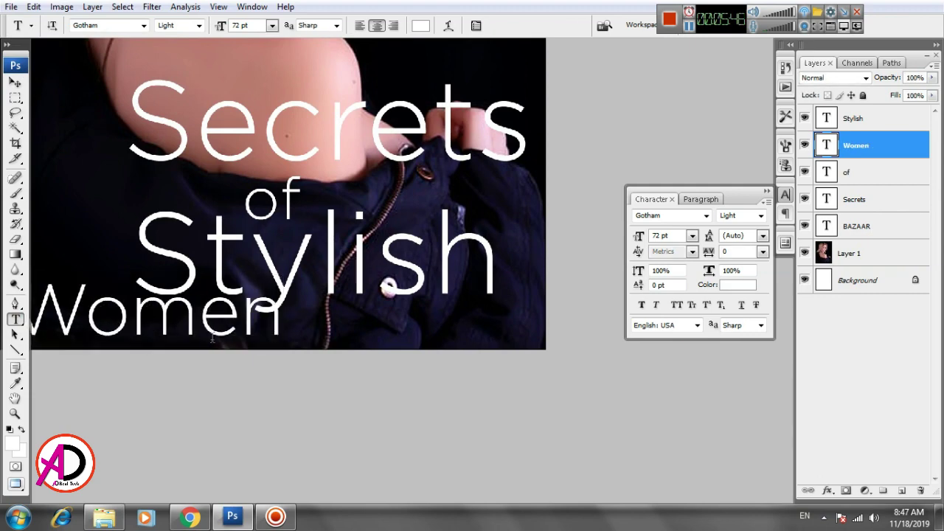
Scale 'Women' down to 45.8% under the right end of 'Stylish'.
key("v")
key("ctrl+t")
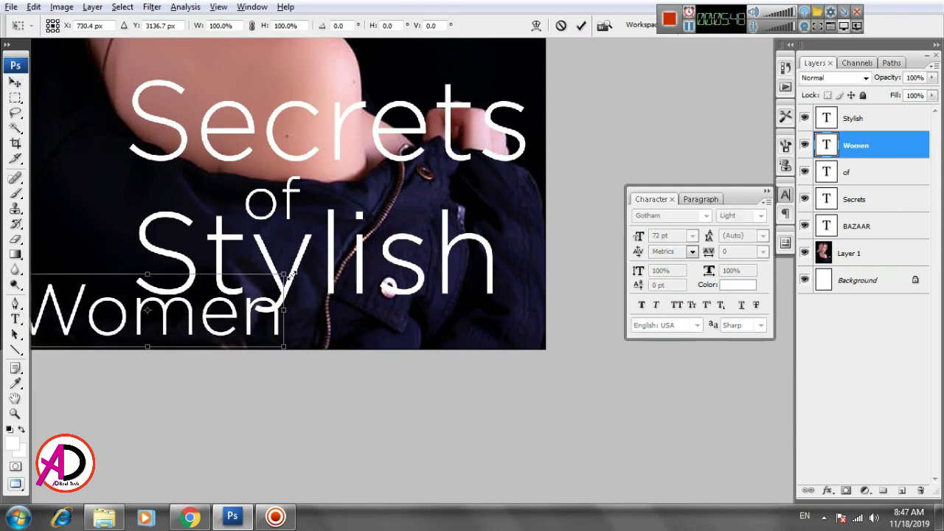
mouse_move(289, 275)
left_mouse_down()
mouse_move(216, 295)
mouse_move(460, 324)
left_mouse_up()
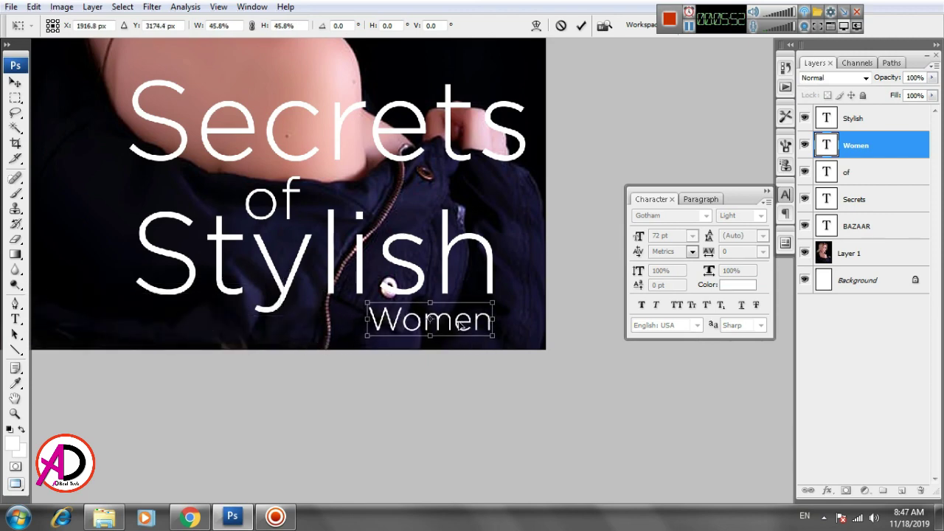
key("Return")
key("ctrl+minus")
Add a white '605' text line left of the model's face.
key("ctrl+minus")
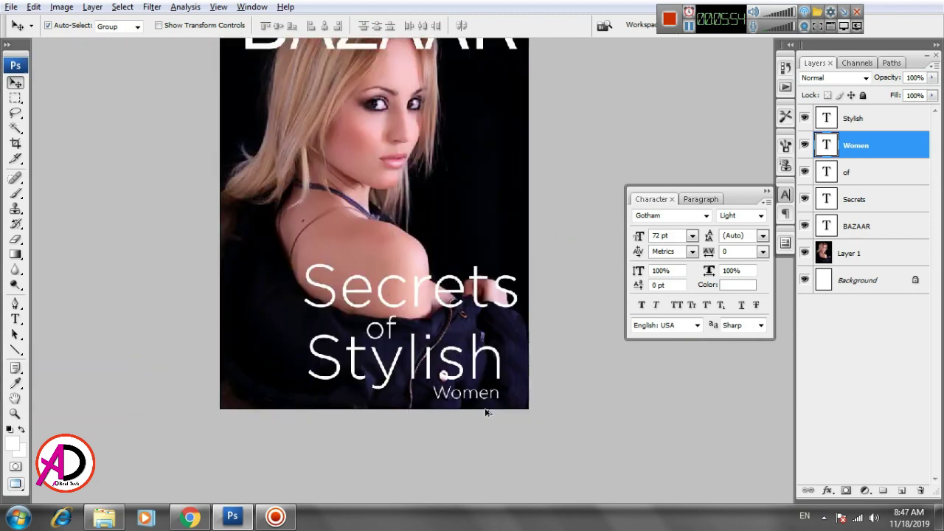
key("ctrl+minus")
key("ctrl+plus")
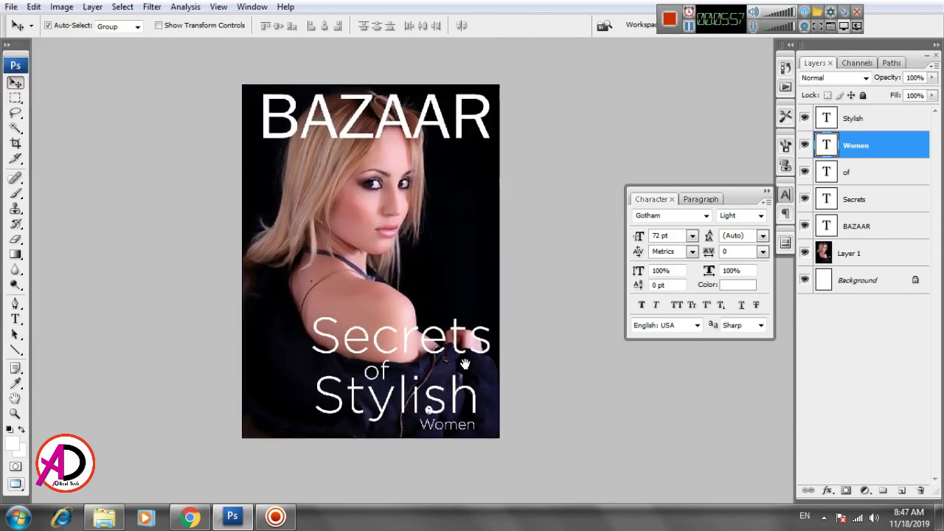
key("ctrl+plus")
key("ctrl+plus")
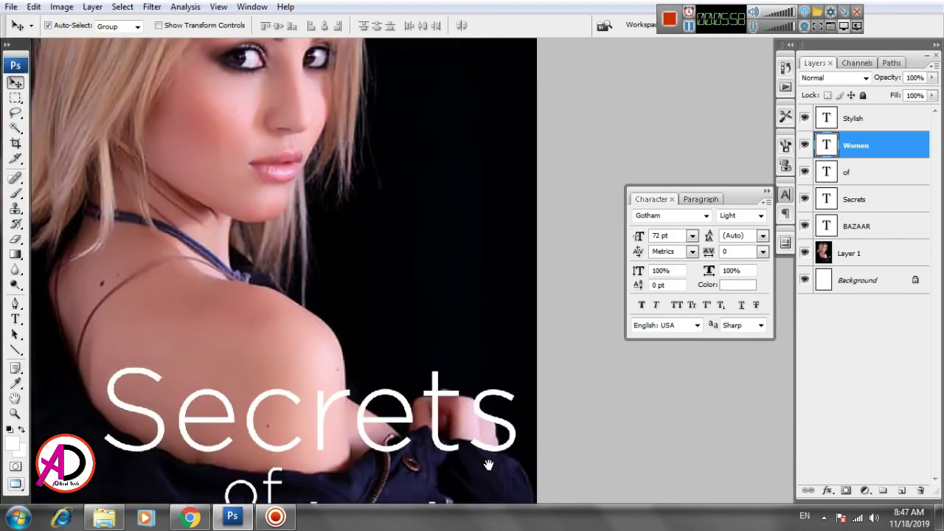
key("ctrl+minus")
key("ctrl+plus")
key("ctrl+plus")
key("alt+space")
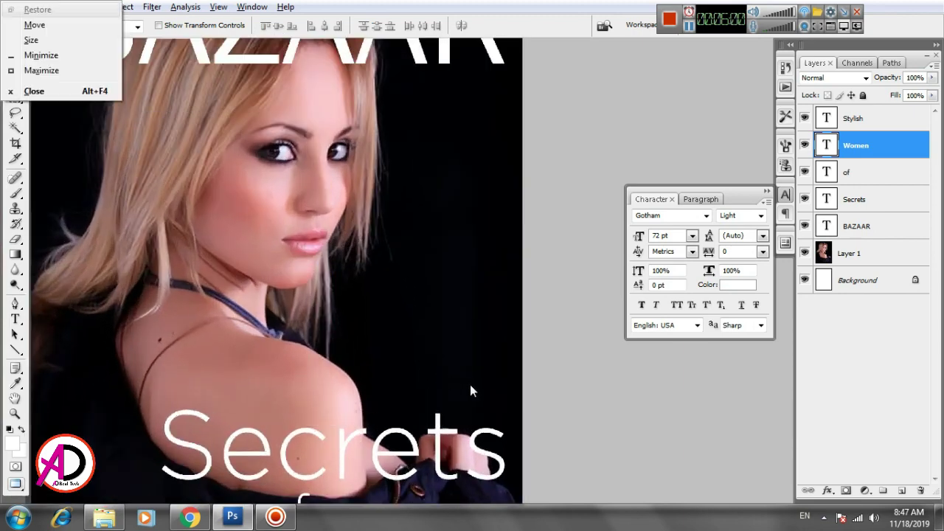
key("Escape")
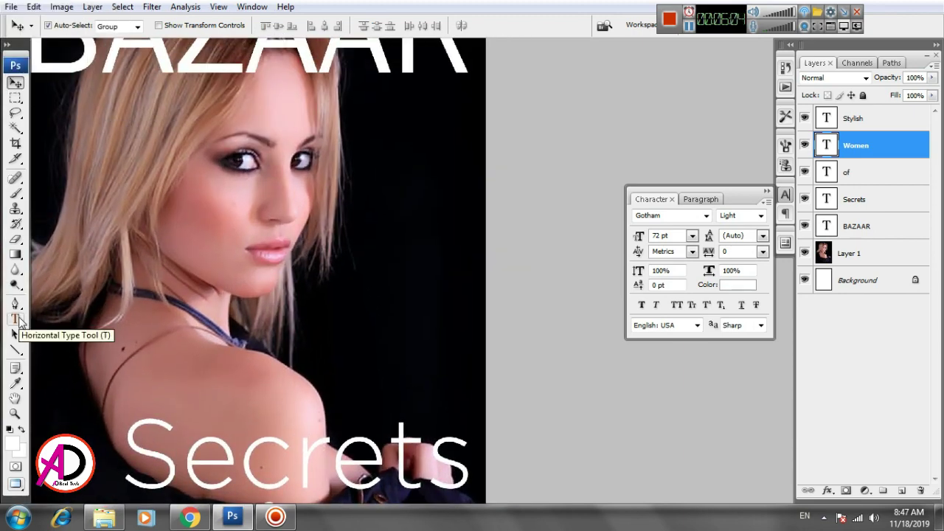
mouse_move(269, 313)
left_mouse_down()
mouse_move(356, 318)
mouse_move(337, 331)
left_mouse_up()
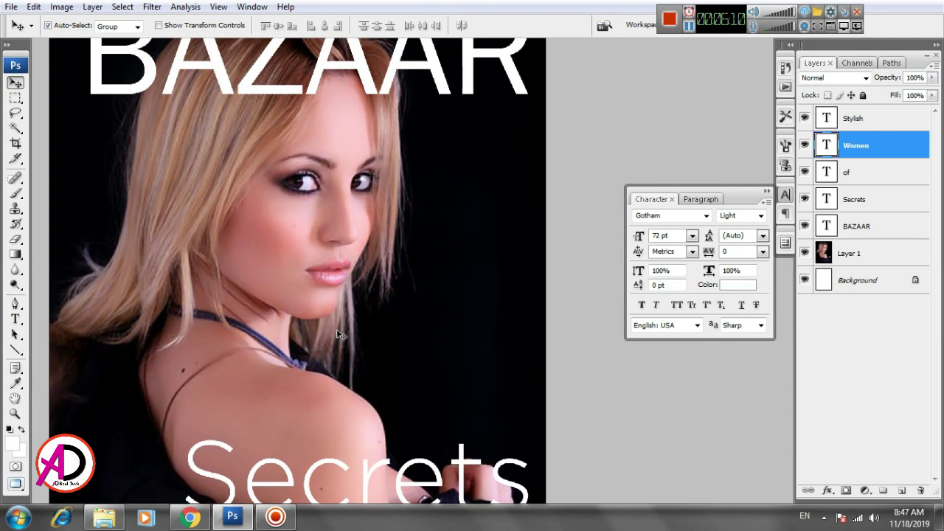
left_click(15, 318)
left_click(137, 202)
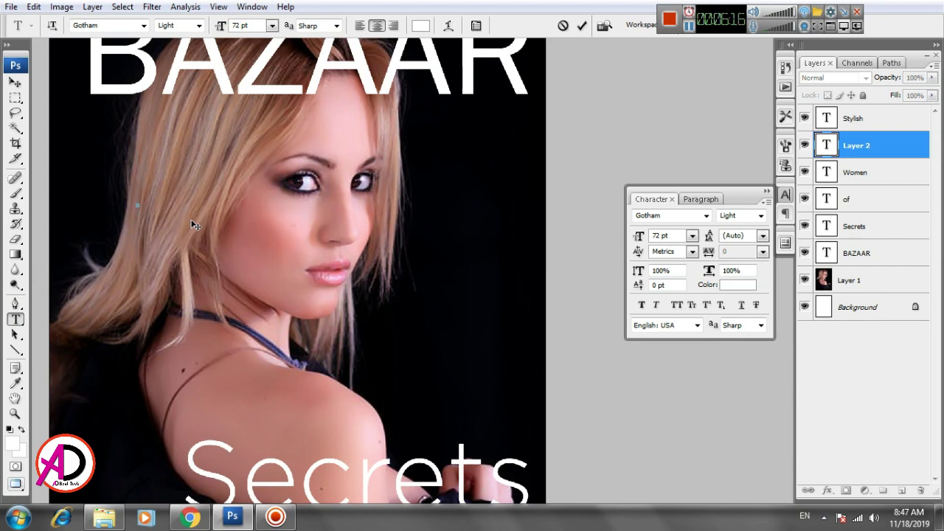
type("605")
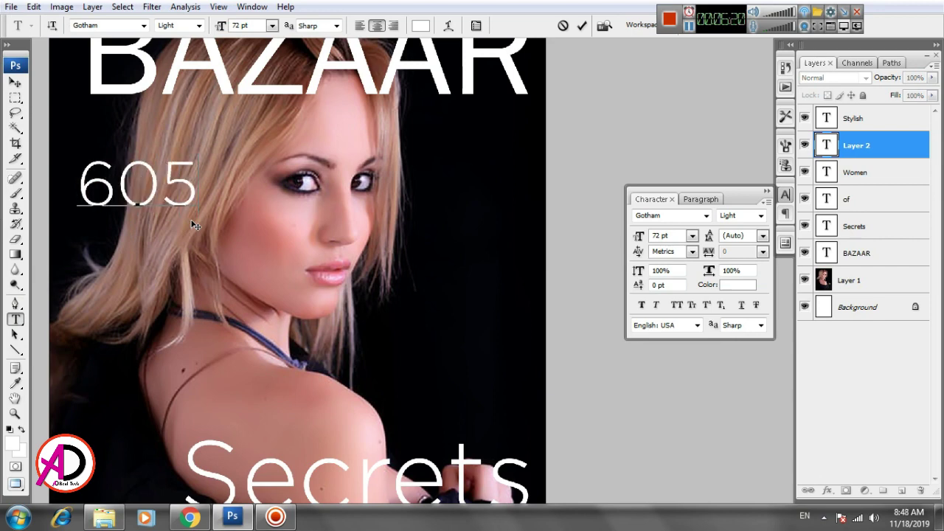
Try bolder fonts on '605' and move it up and left.
key("ctrl+a")
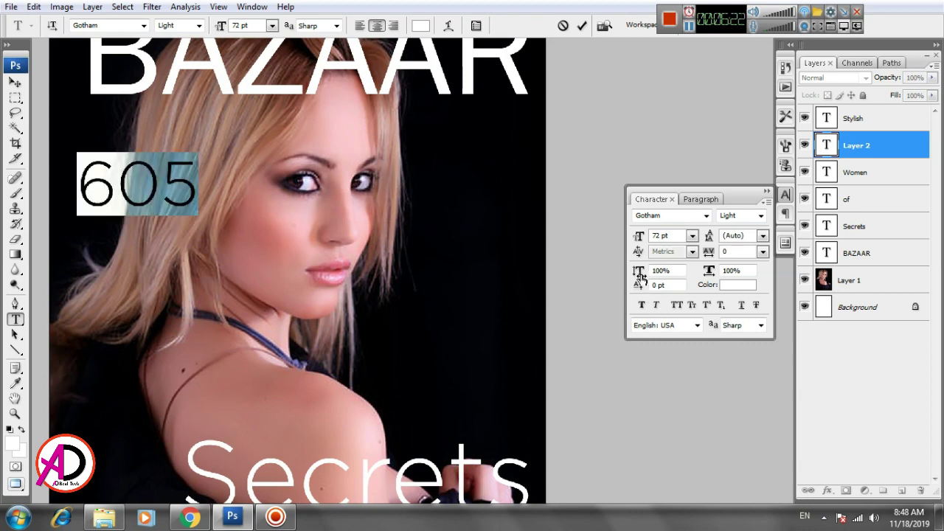
left_click(672, 217)
key("Down")
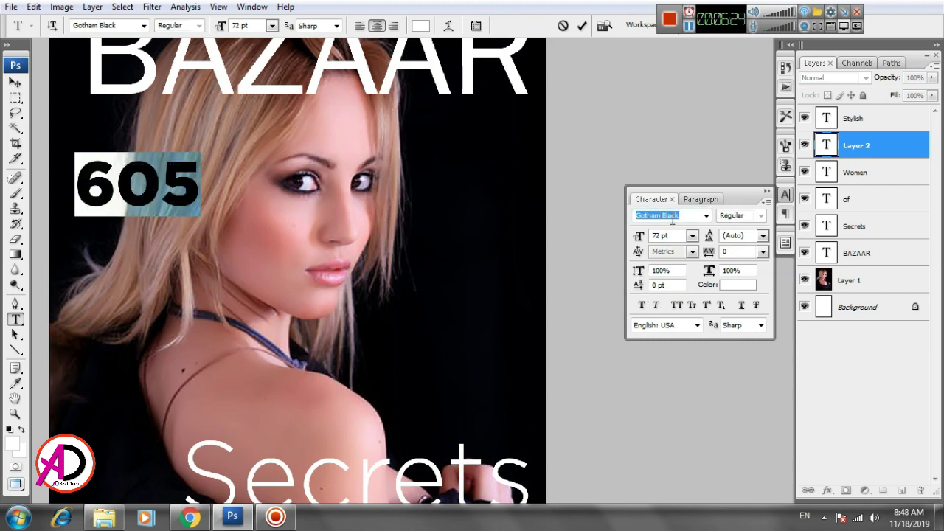
key("Down")
key("Down")
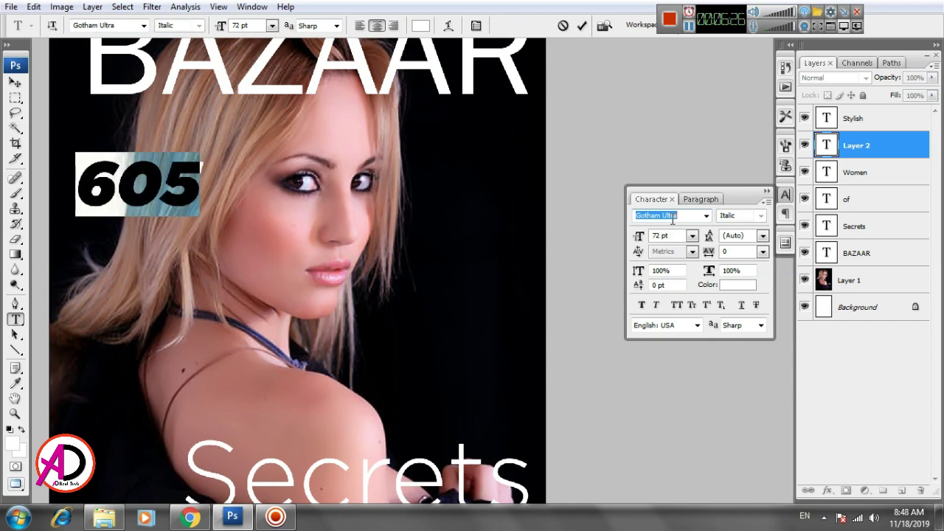
key("Down")
key("Down")
key("Down")
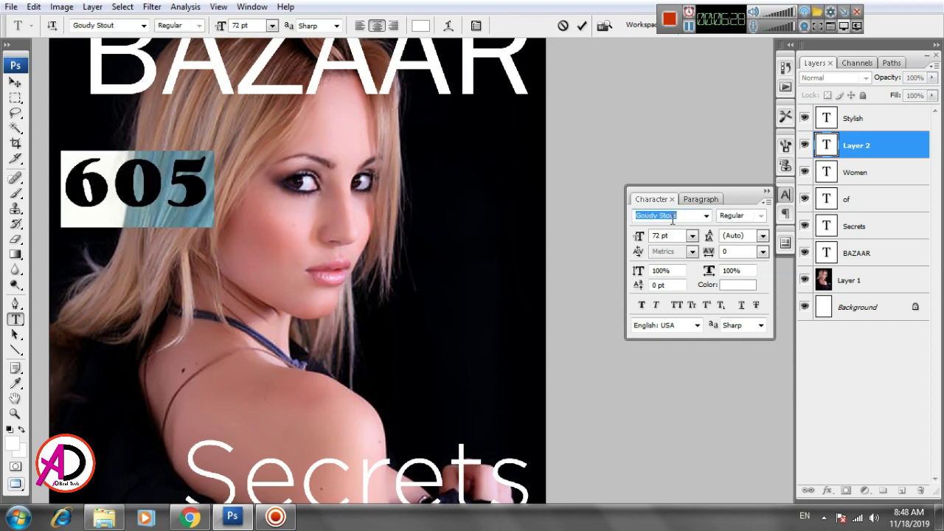
key("Down")
key("Down")
key("Down")
key("Down")
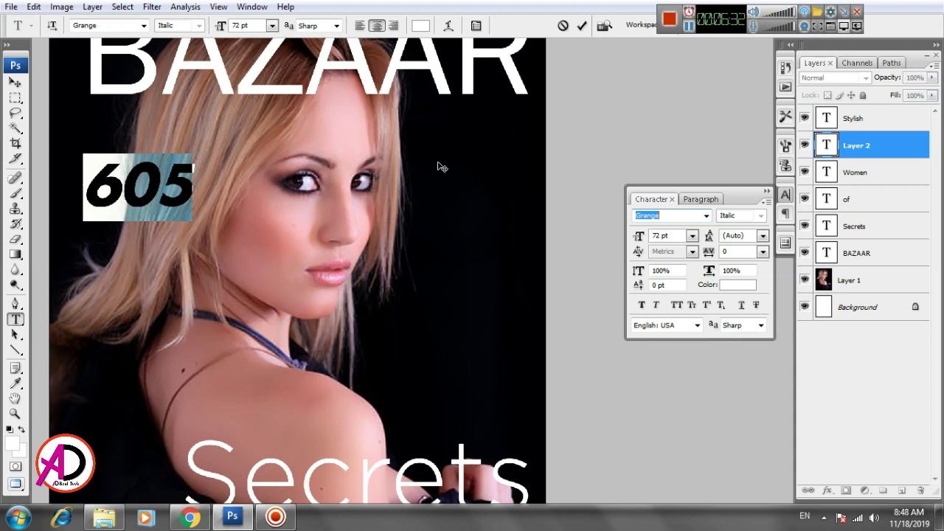
left_click(14, 83)
left_click_drag(161, 200, 152, 177)
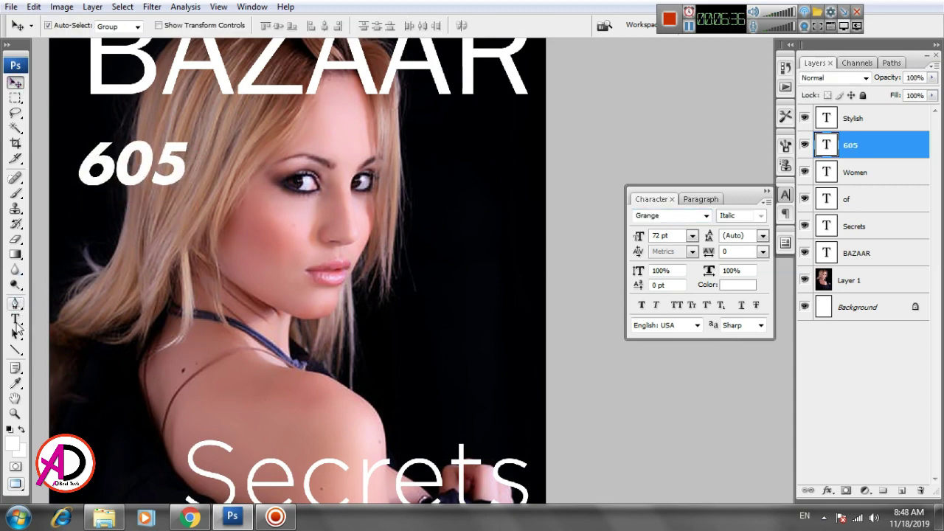
Set '605' in Harlow Solid Italic, place it under BAZAAR, and scale it to 133.5%.
left_click(15, 318)
double_click(131, 168)
left_click(110, 25)
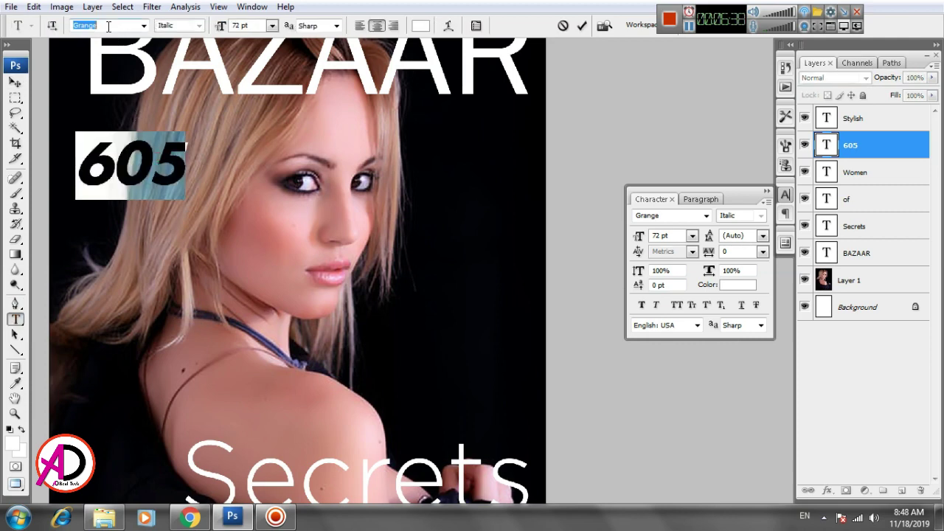
key("Down")
key("Down")
key("Down")
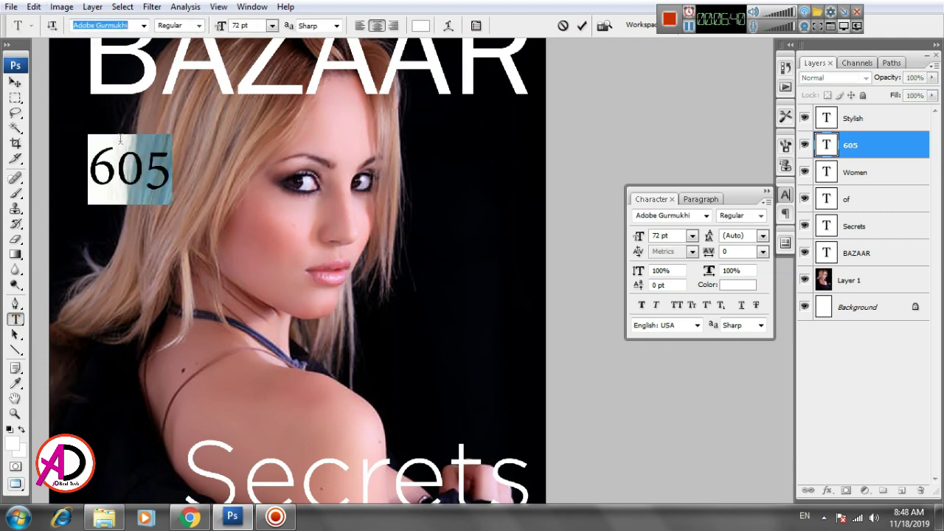
key("Down")
key("Down")
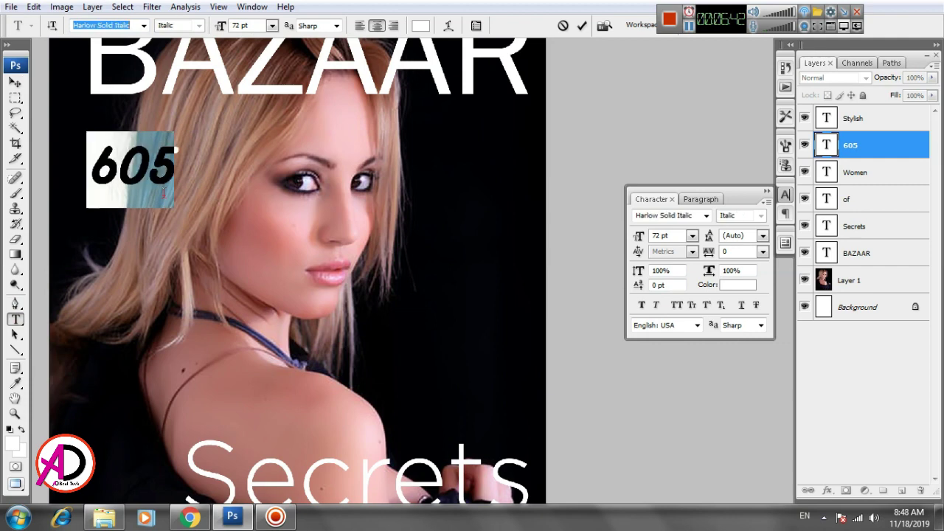
left_click(15, 82)
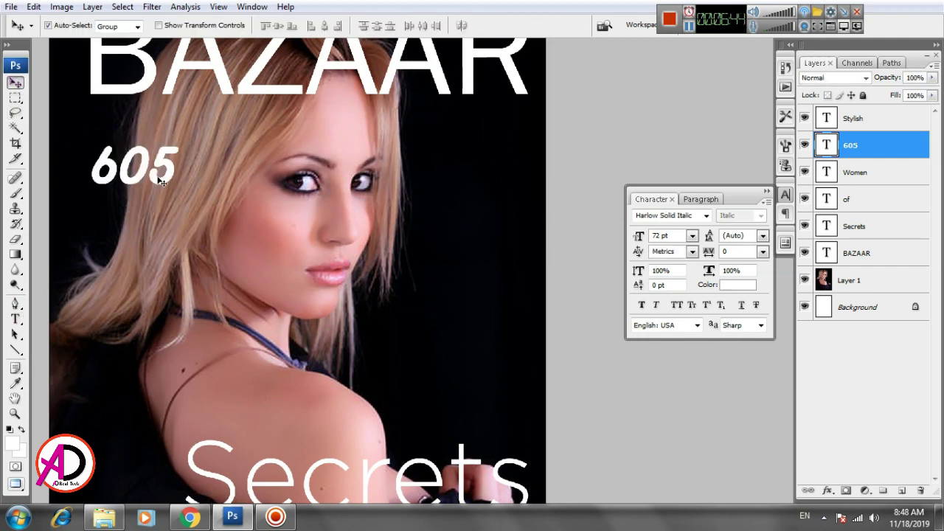
mouse_move(141, 184)
left_mouse_down()
mouse_move(122, 176)
mouse_move(168, 204)
left_mouse_up()
key("ctrl+t")
left_click_drag(151, 167, 160, 168)
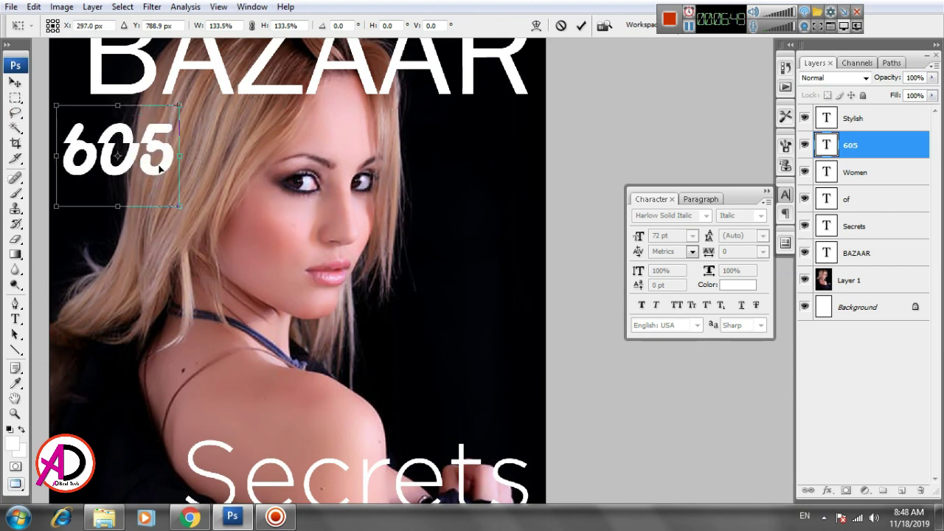
key("Return")
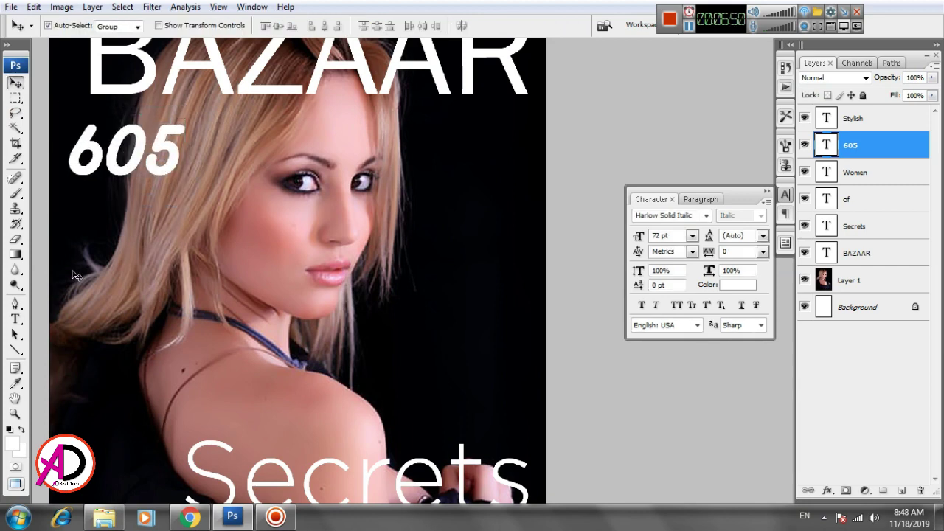
Type 'New' beside the face and set it in Helvetica LT Std Roman.
key("t")
left_click(186, 264)
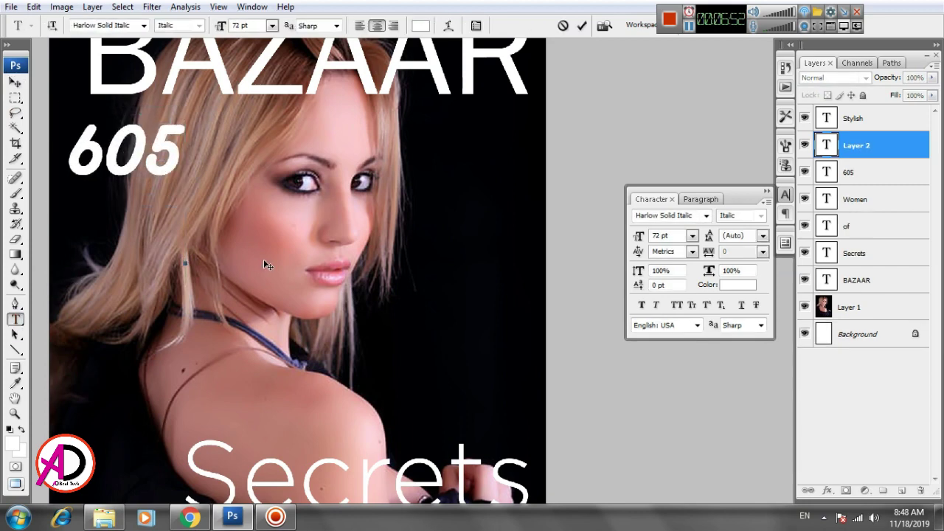
type("New")
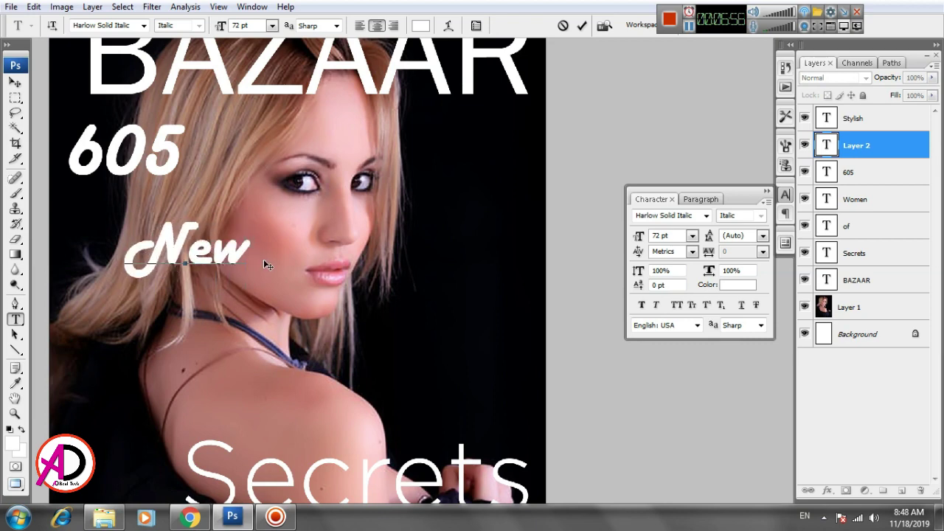
key("ctrl+Return")
double_click(193, 254)
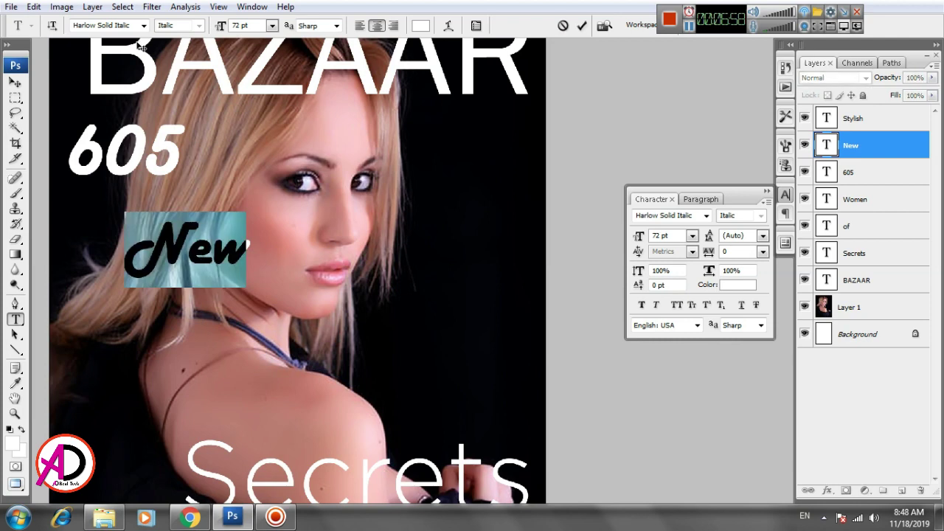
left_click(143, 26)
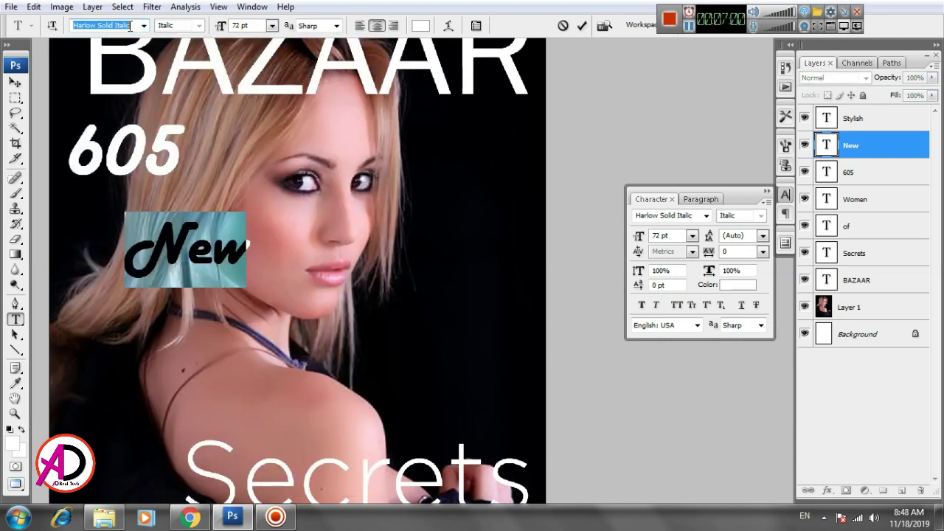
key("Down")
key("Down")
key("Down")
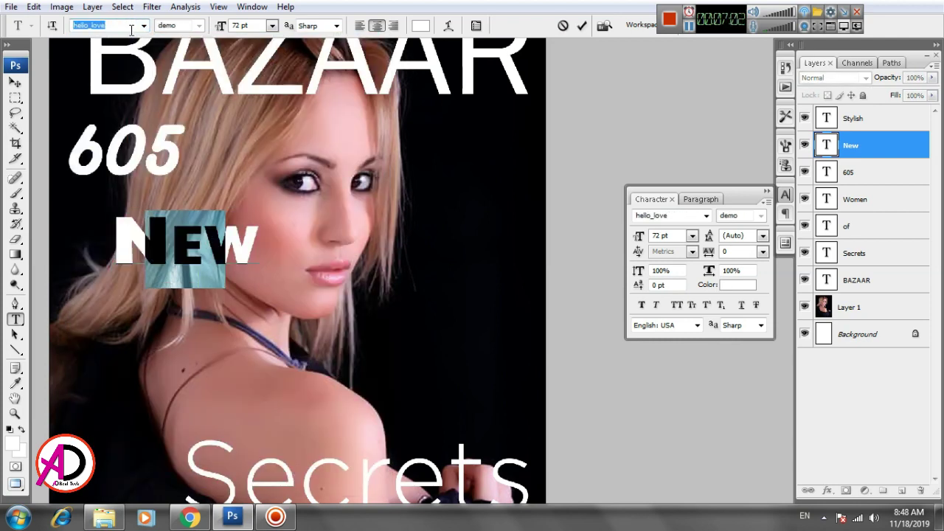
key("Down")
key("Down")
key("Down")
key("Down")
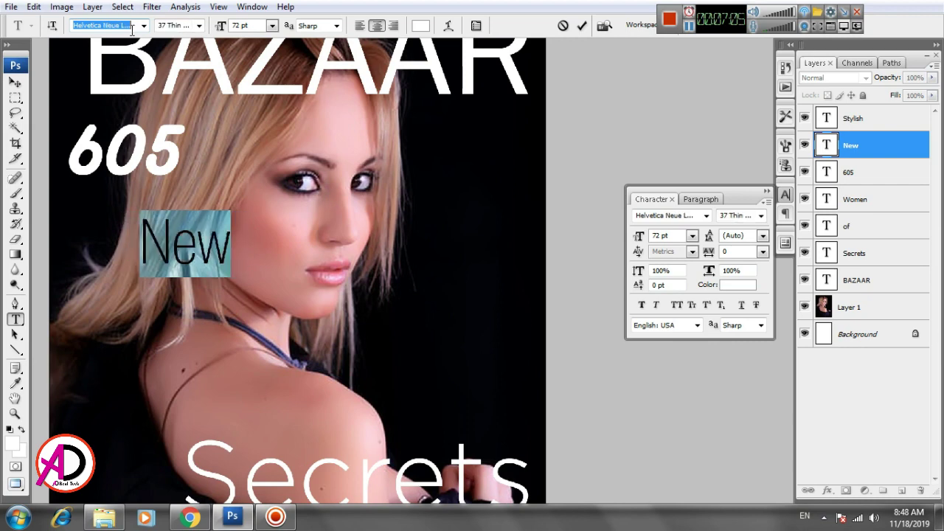
key("Down")
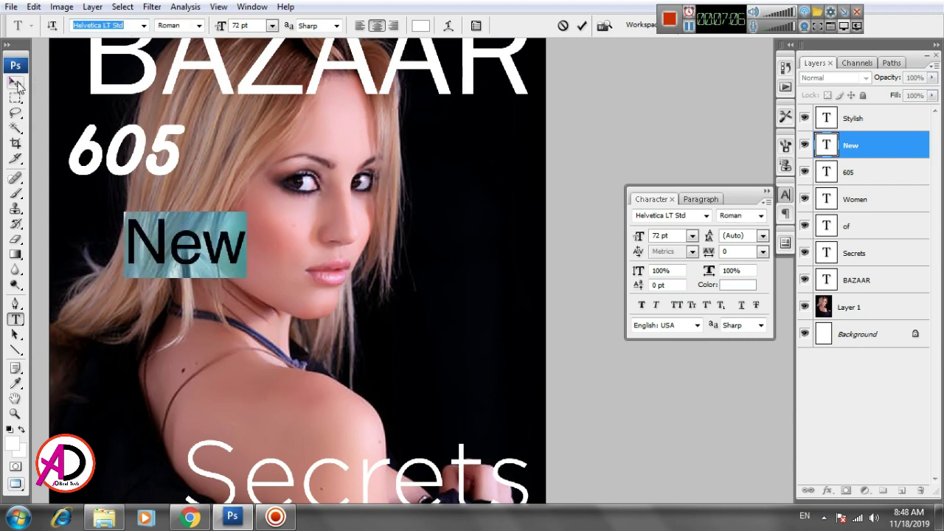
left_click(17, 82)
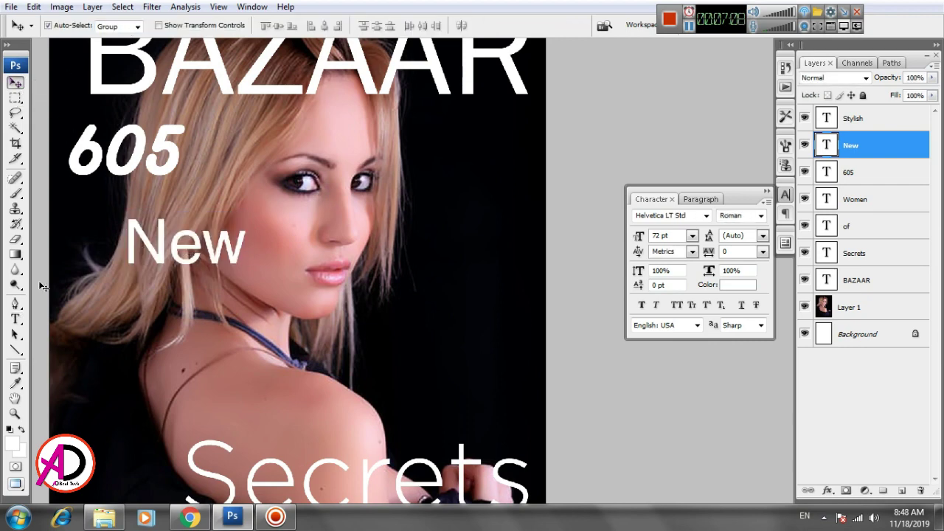
Change the text to uppercase 'NEW'.
left_click(15, 319)
double_click(208, 247)
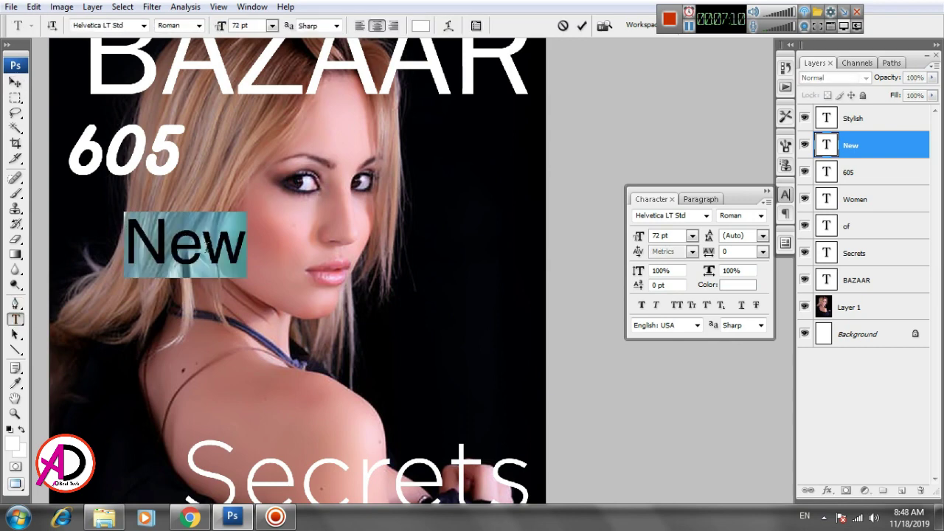
left_click(233, 247)
key("BackSpace")
key("BackSpace")
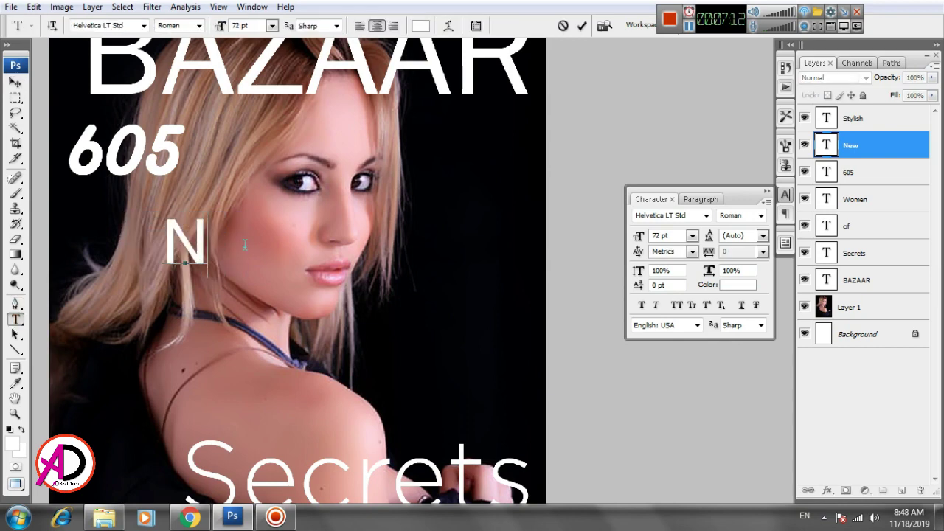
type("EW")
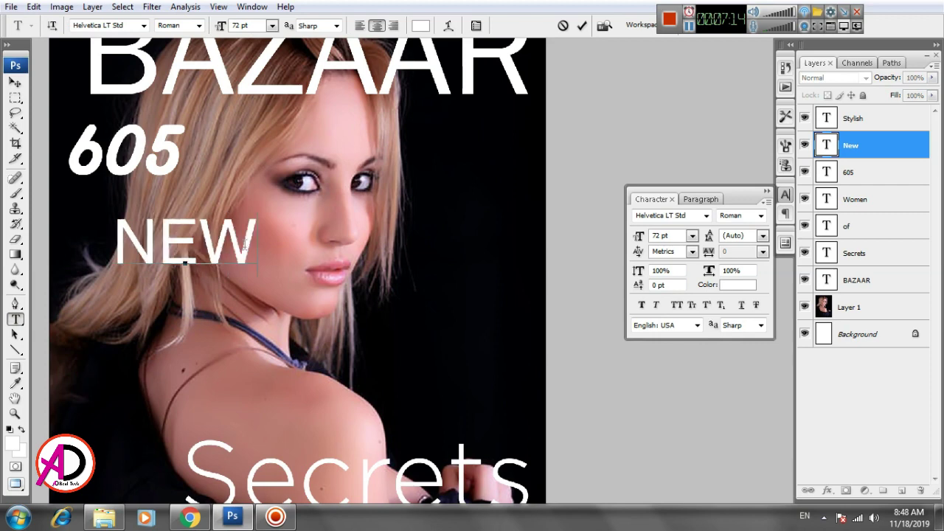
left_click(15, 81)
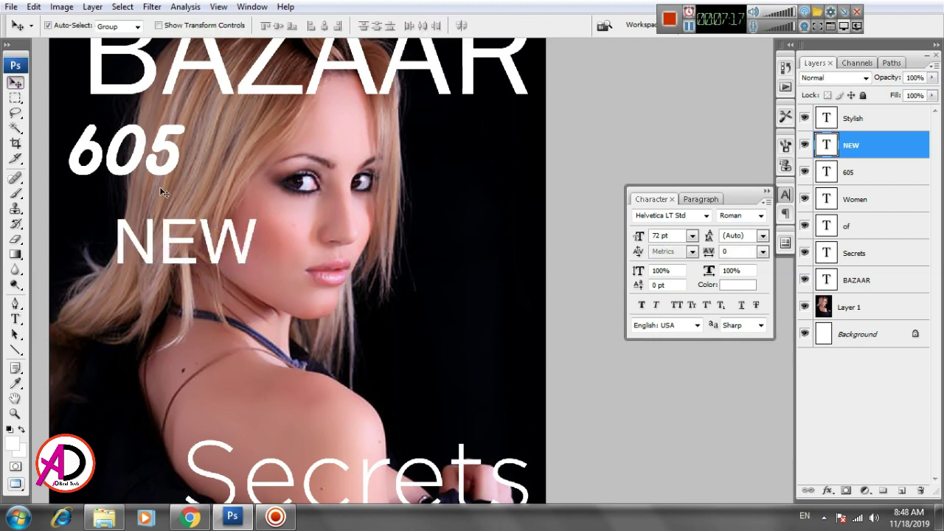
Scale 'NEW' down to 68.3% beneath '605'.
key("ctrl+t")
mouse_move(254, 216)
left_mouse_down()
mouse_move(228, 230)
mouse_move(209, 197)
left_mouse_up()
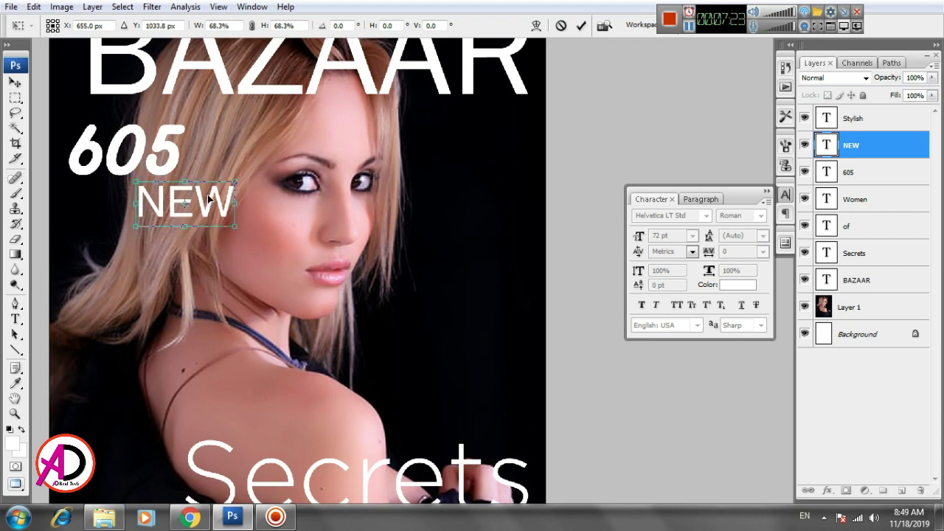
key("Return")
left_click_drag(292, 197, 302, 307)
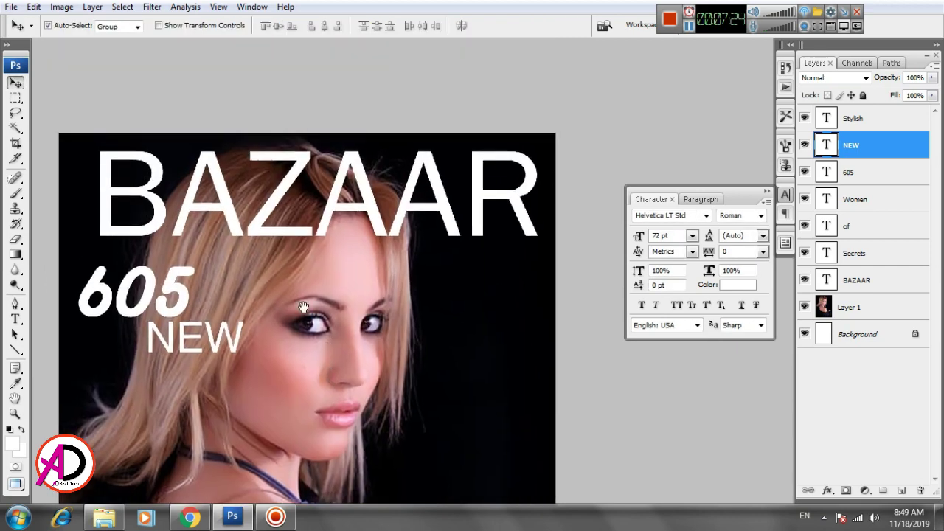
Recolour the BAZAAR text layer lime green (89b404) using the Character panel colour picker.
left_click(261, 240)
left_click(740, 292)
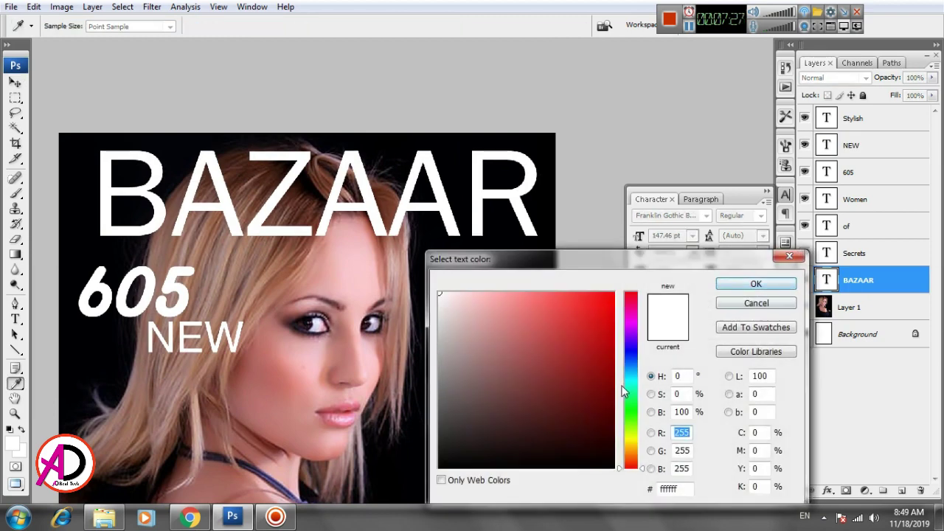
left_click_drag(637, 409, 639, 436)
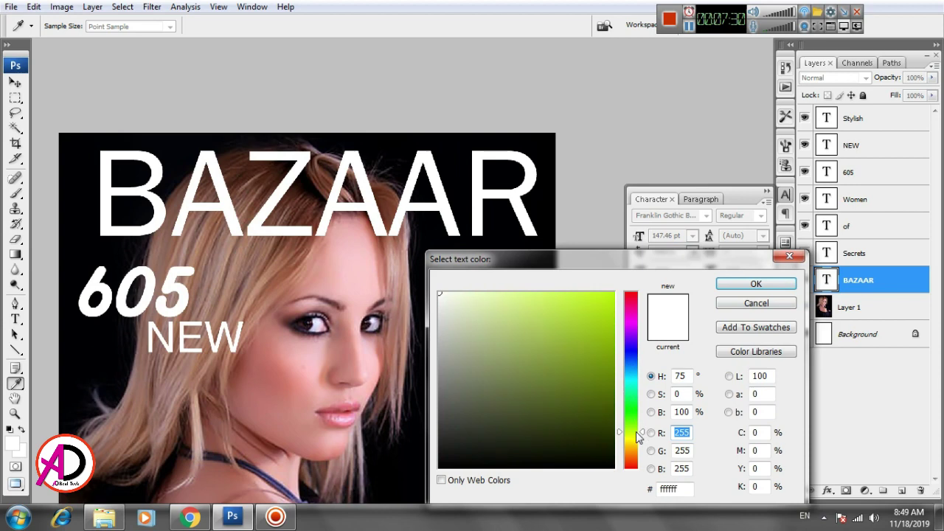
left_click(596, 415)
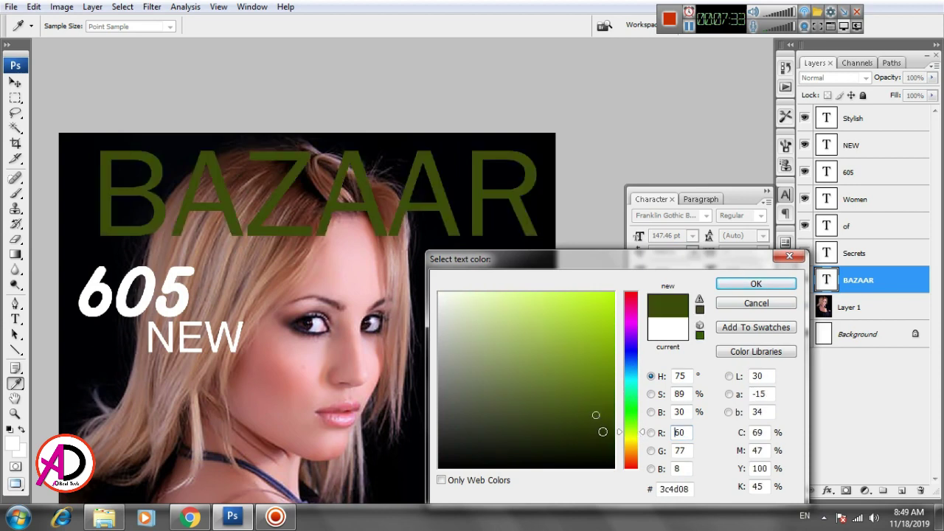
left_click(603, 434)
left_click(596, 401)
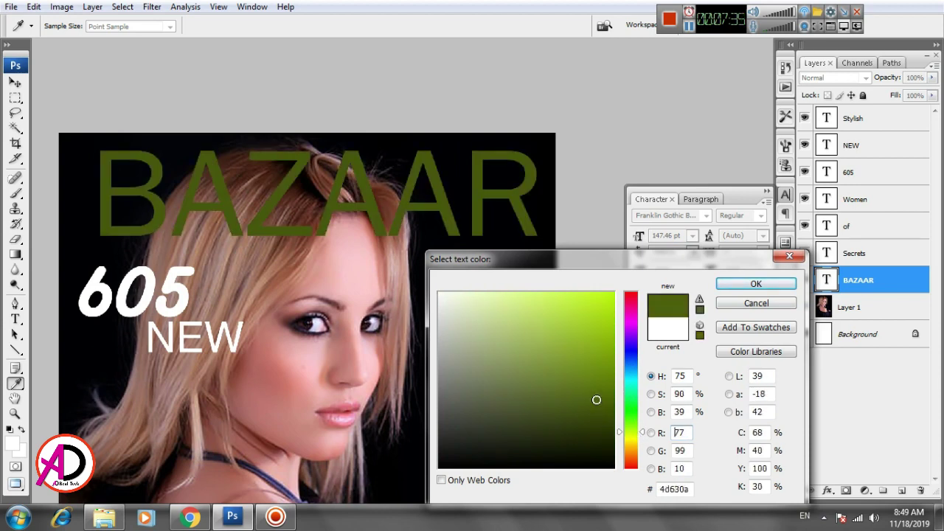
mouse_move(595, 392)
left_mouse_down()
mouse_move(593, 375)
mouse_move(608, 363)
mouse_move(609, 342)
mouse_move(618, 345)
left_mouse_up()
left_click(756, 283)
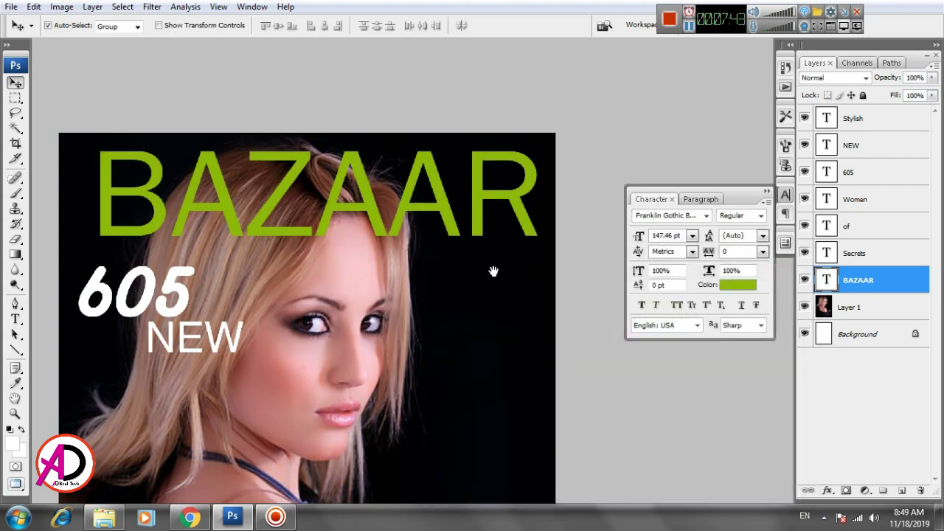
key("ctrl+minus")
Nudge NEW slightly and type a white 'LOOKS' line beneath it.
key("ctrl+plus")
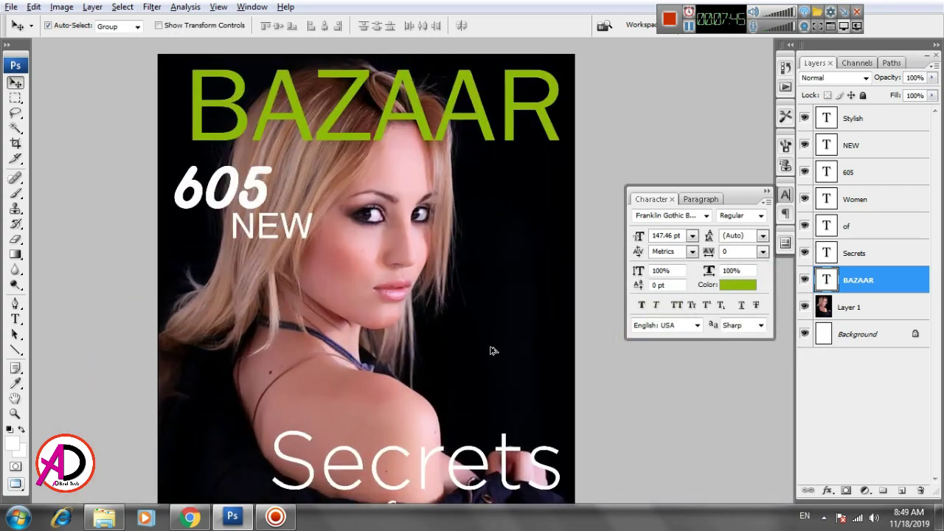
left_click_drag(280, 221, 271, 219)
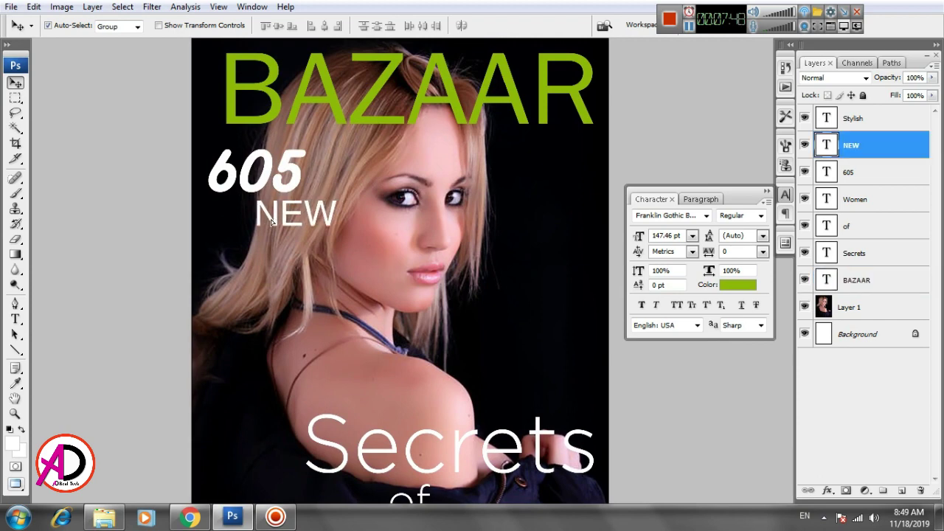
left_click_drag(282, 285, 297, 280)
key("t")
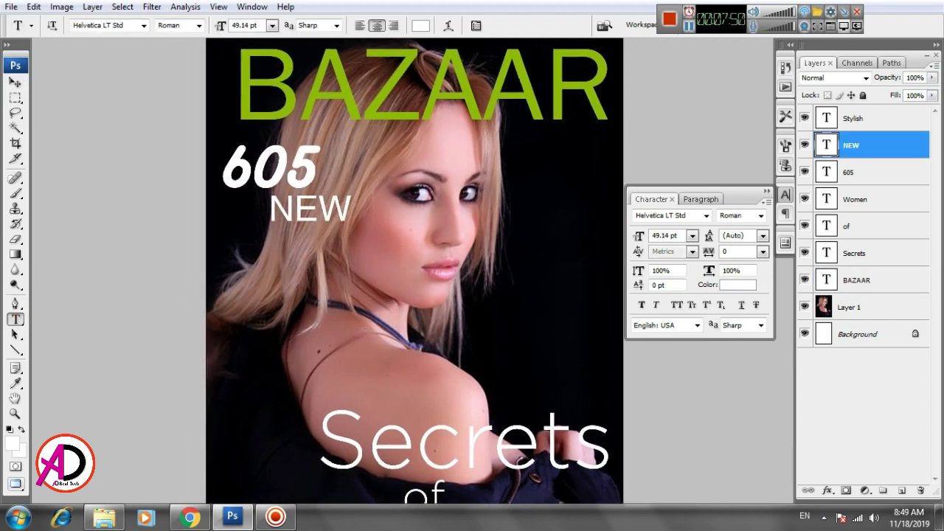
left_click(279, 279)
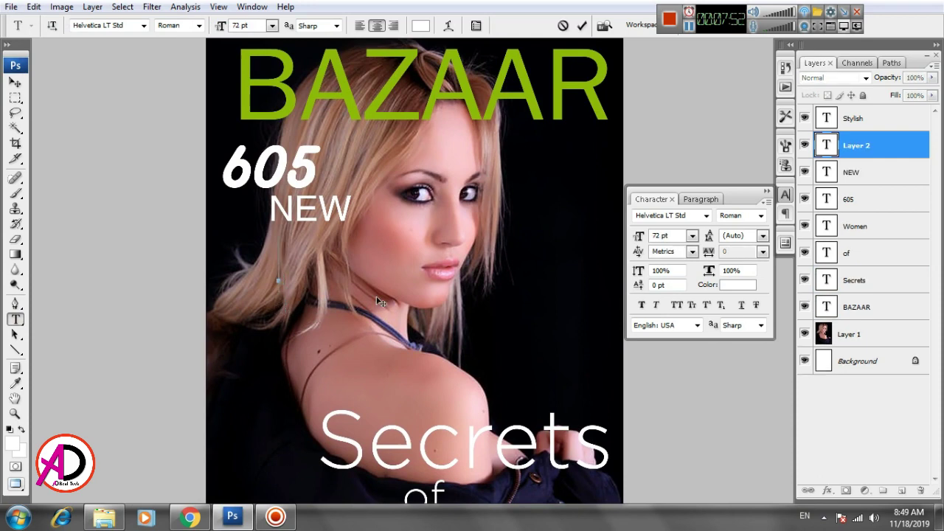
type("LO")
key("BackSpace")
key("BackSpace")
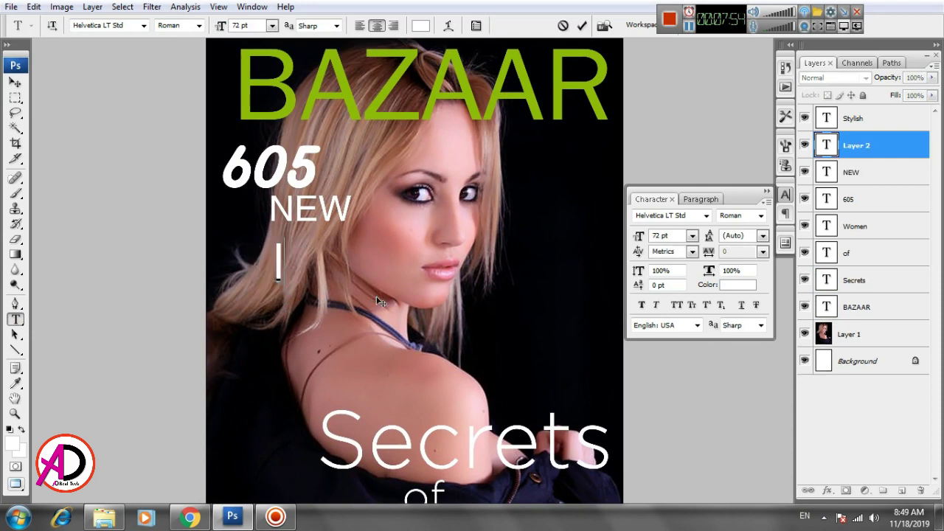
type("LOOK")
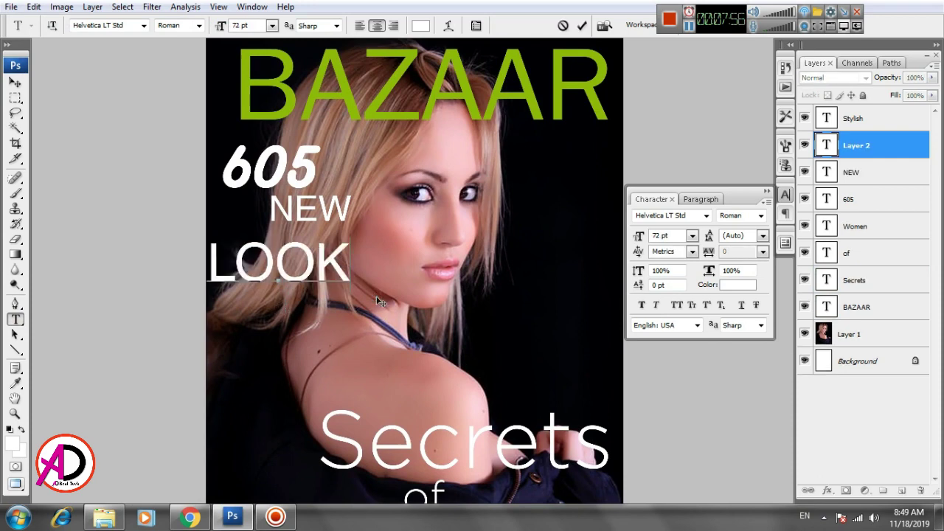
type("S")
key("ctrl+Return")
Scale 'LOOKS' to about 88% and position it just under NEW.
key("v")
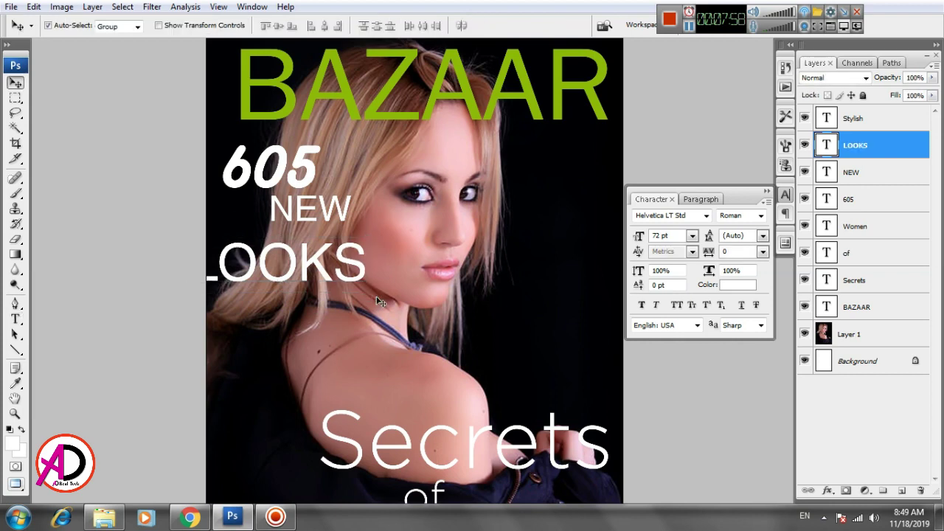
key("ctrl+t")
mouse_move(367, 237)
left_mouse_down()
mouse_move(353, 252)
mouse_move(352, 230)
mouse_move(331, 246)
left_mouse_up()
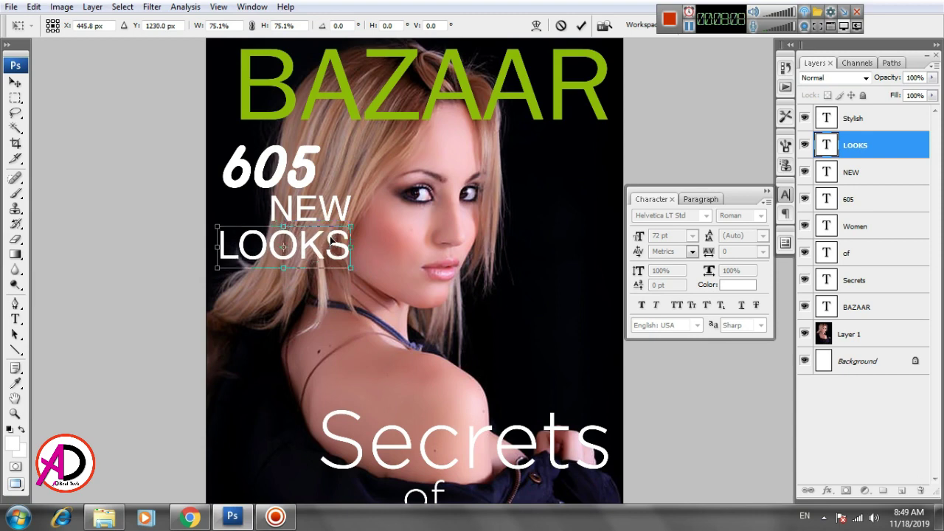
key("Return")
key("Up")
key("Up")
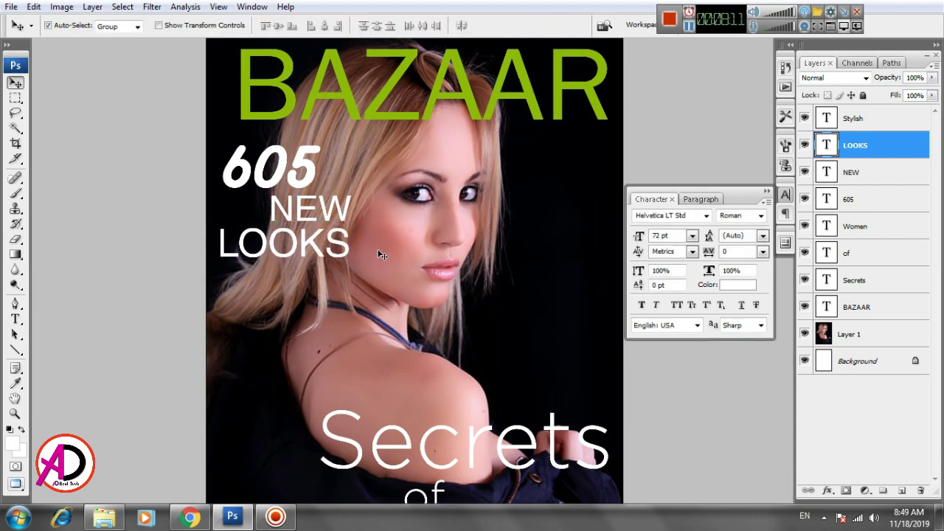
key("Up")
Zoom and pan around the cover to review the lower part of the layout.
key("ctrl+minus")
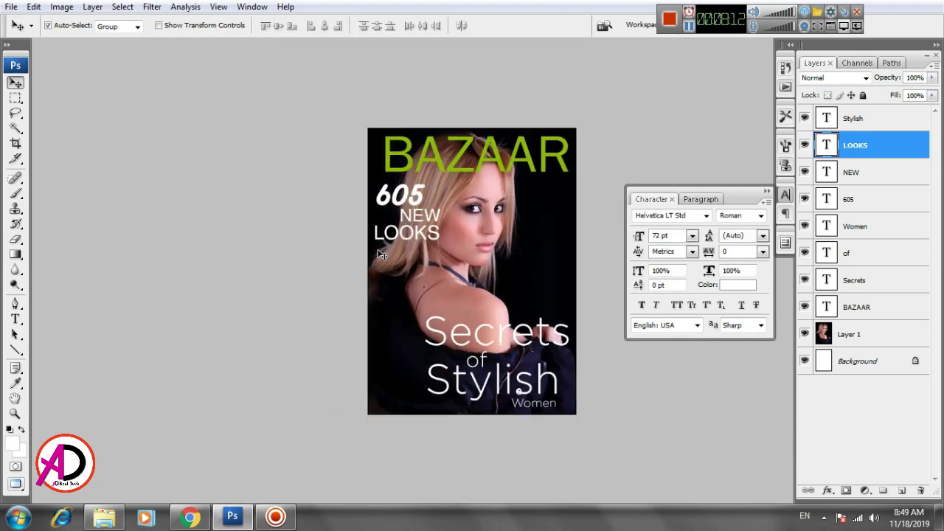
key("ctrl+plus")
key("ctrl+minus")
key("ctrl+plus")
key("ctrl+plus")
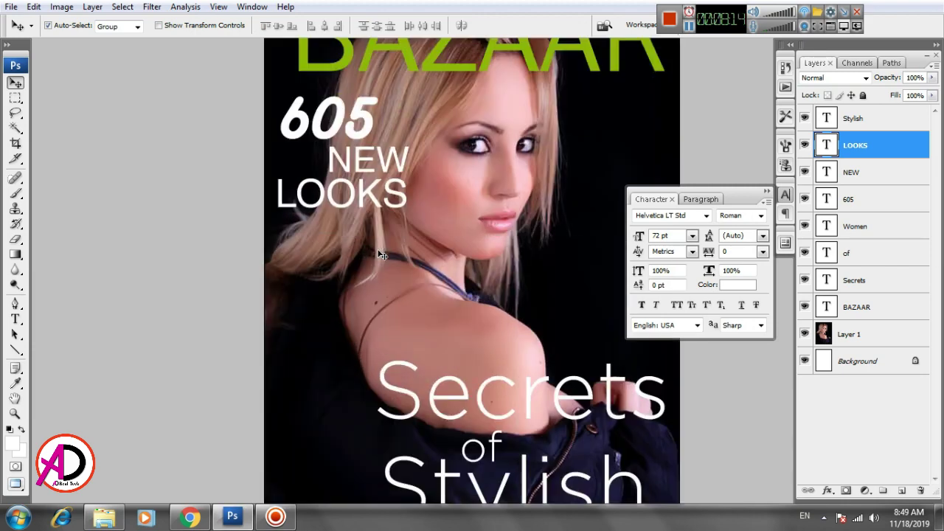
key("ctrl+minus")
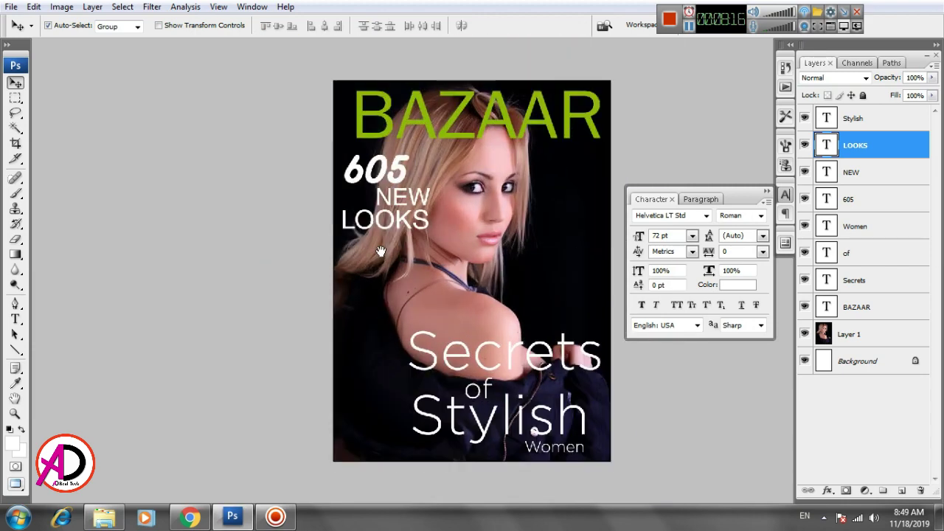
left_click_drag(456, 272, 370, 257)
mouse_move(472, 370)
left_mouse_down()
mouse_move(456, 366)
mouse_move(467, 443)
left_mouse_up()
key("ctrl+plus")
left_click_drag(410, 403, 392, 384)
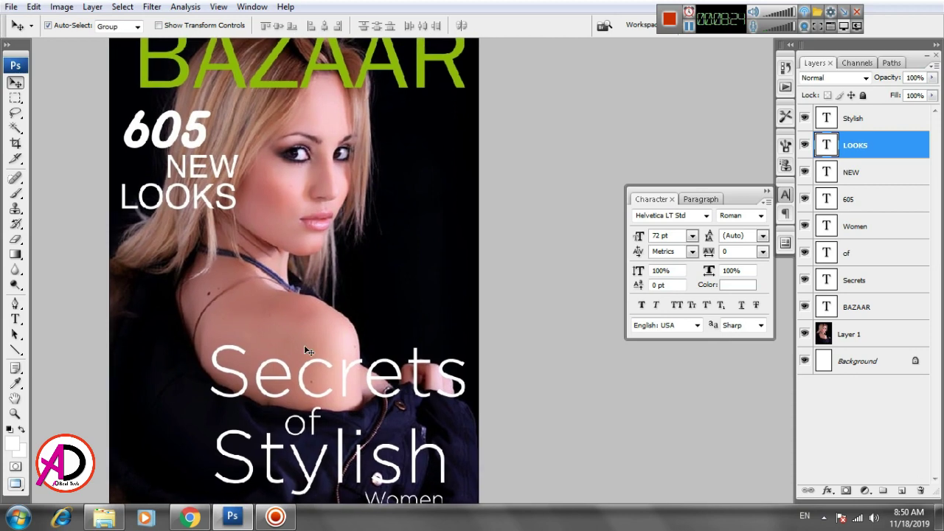
Add a white 'BEST' line at the upper right, scaled to about 63.5%.
left_click(15, 319)
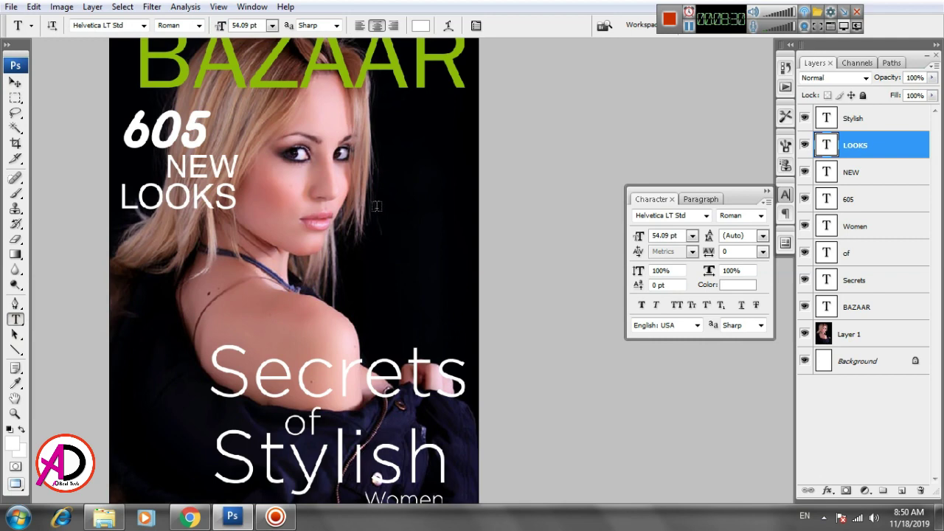
left_click(376, 206)
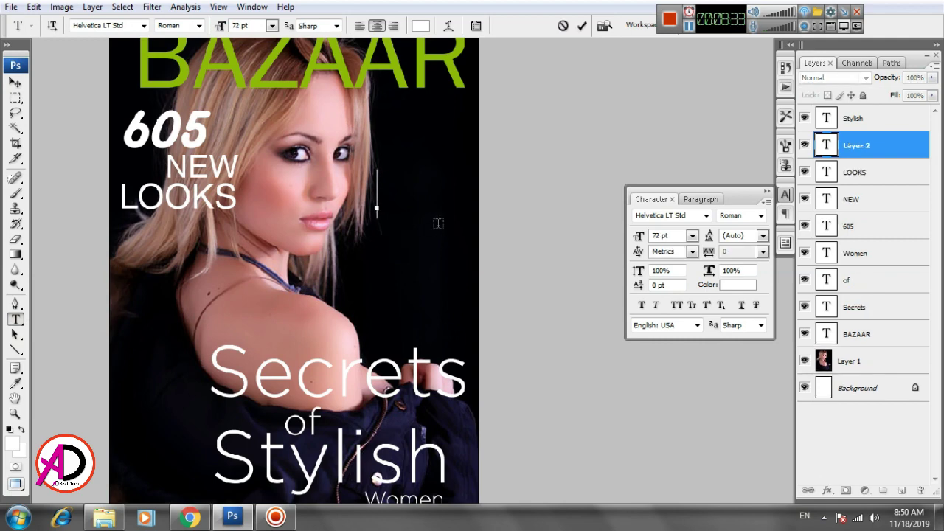
type("BEST")
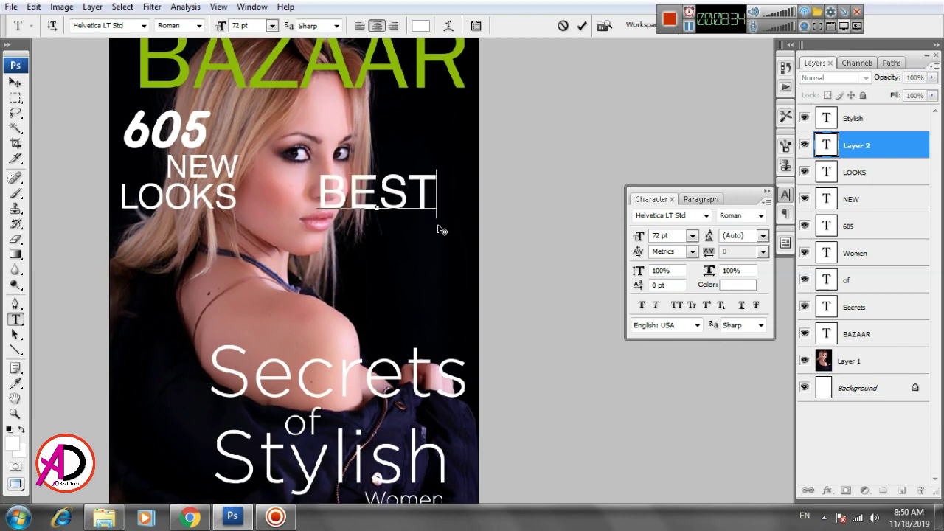
key("ctrl+Return")
key("v")
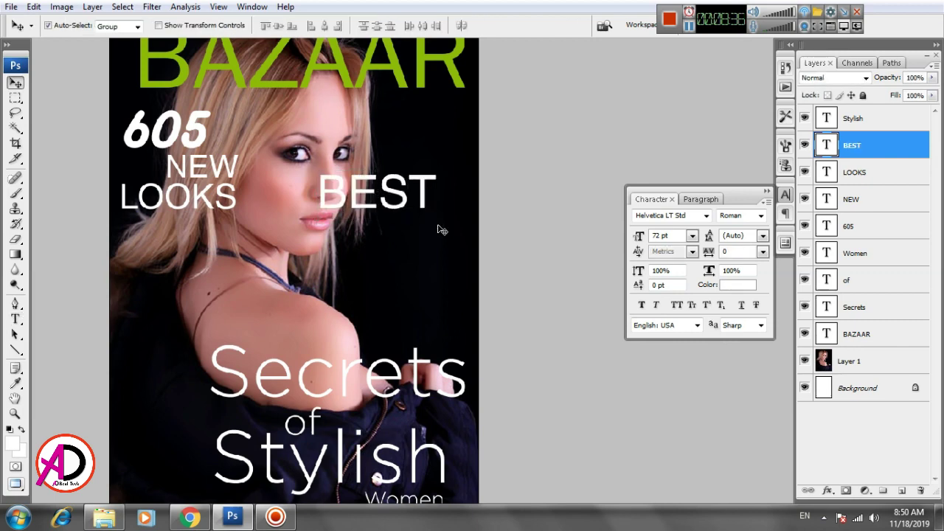
key("ctrl+t")
mouse_move(436, 169)
left_mouse_down()
mouse_move(419, 178)
mouse_move(461, 144)
left_mouse_up()
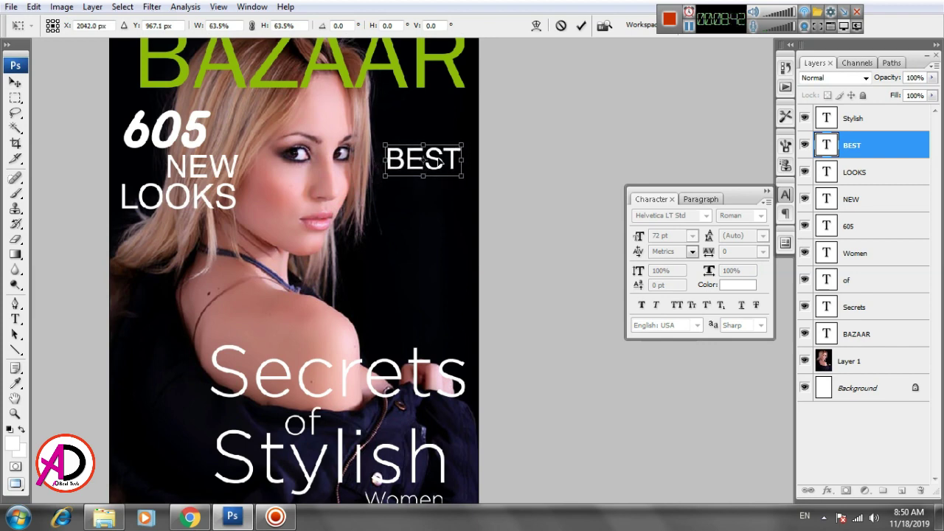
key("Return")
left_click_drag(452, 246, 453, 236)
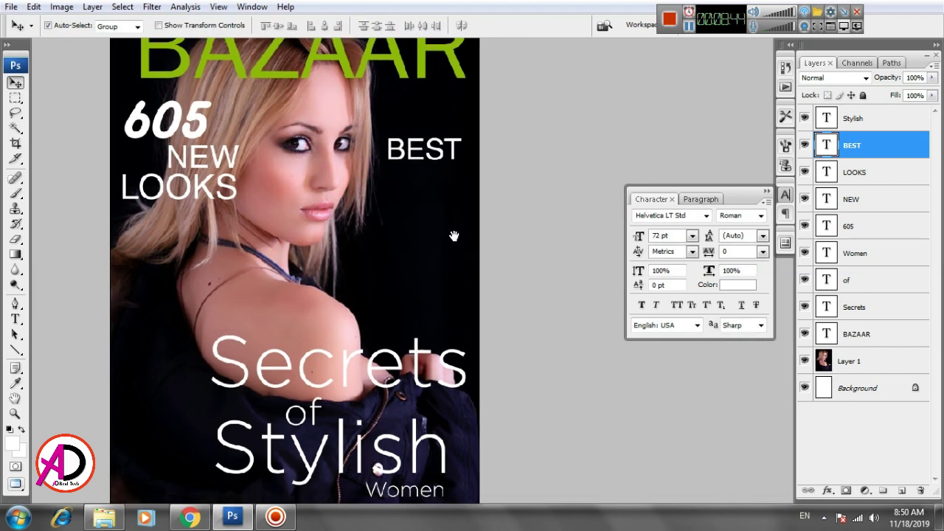
Type a white 'BIG &' line below BEST, correcting the typo.
scroll(441, 177, "up", 1)
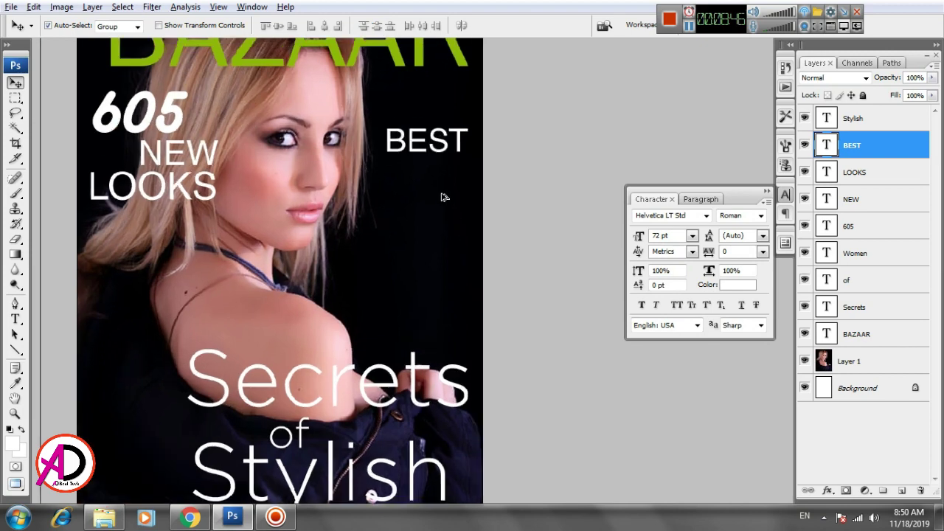
scroll(443, 196, "up", 1)
left_click_drag(452, 205, 482, 207)
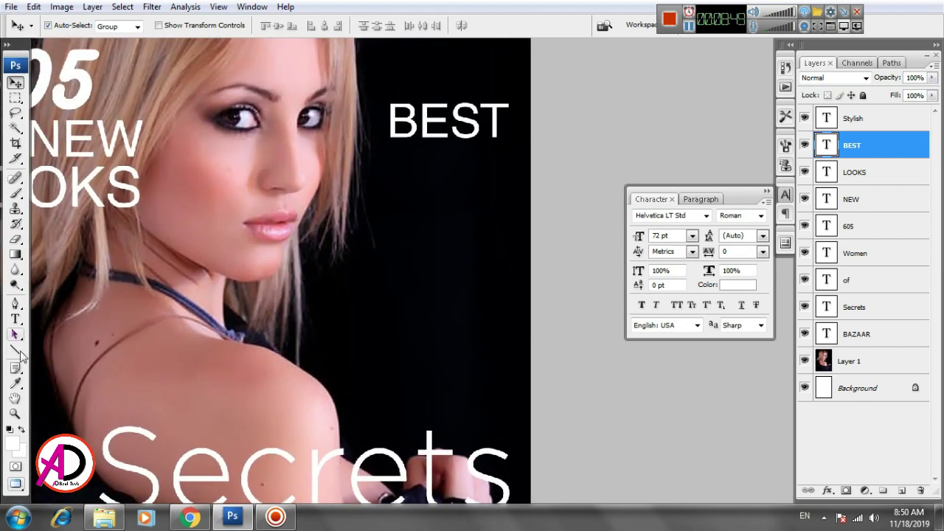
left_click(15, 319)
left_click(381, 312)
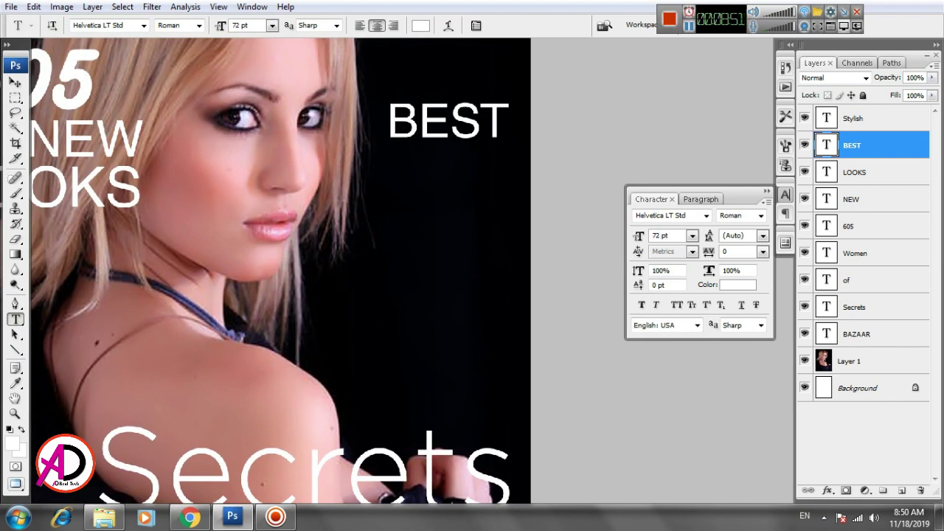
type("BIF")
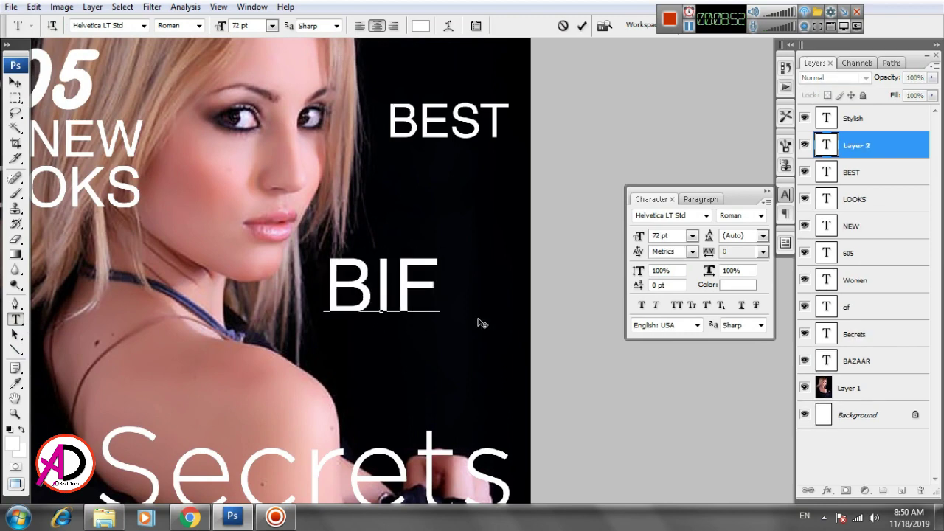
key("BackSpace")
type("G")
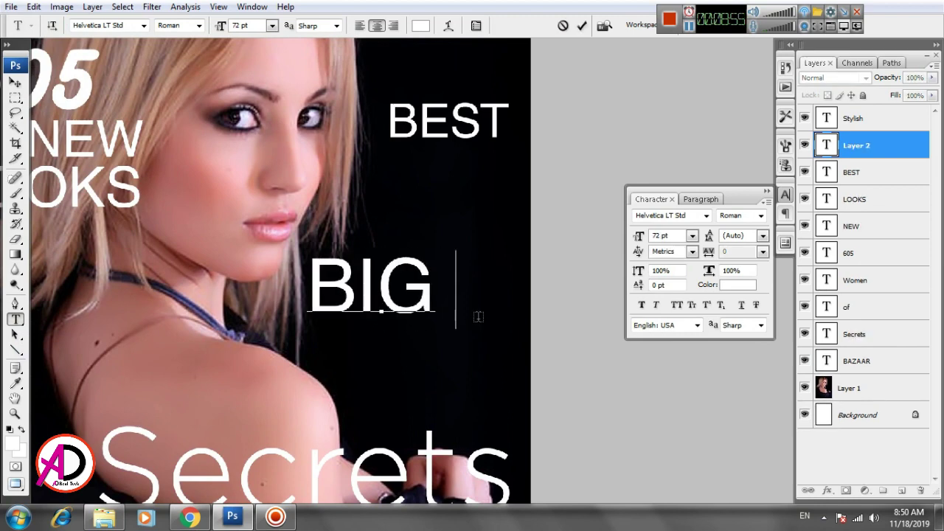
type(" &")
key("ctrl+Return")
Scale 'BIG &' to about 77.8% and place it directly under BEST.
key("v")
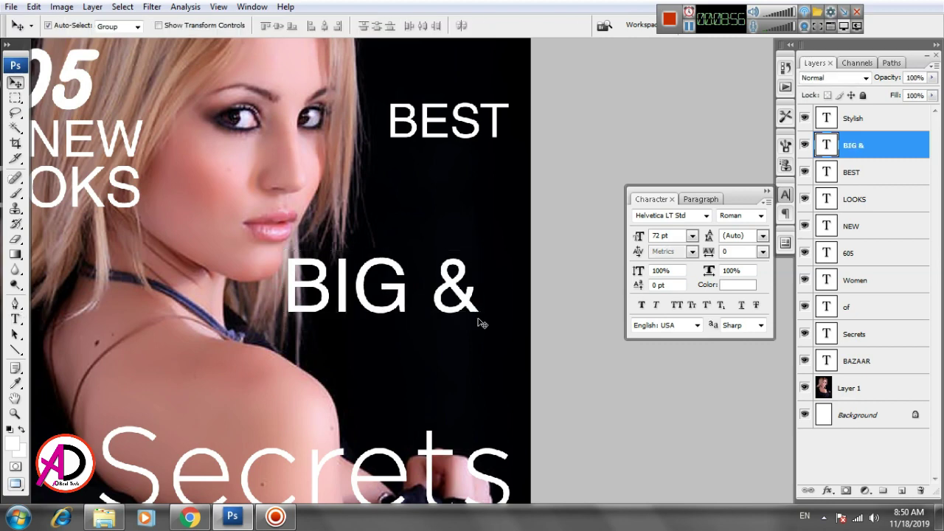
key("ctrl+t")
mouse_move(486, 251)
left_mouse_down()
mouse_move(466, 252)
mouse_move(460, 154)
mouse_move(477, 148)
mouse_move(476, 164)
left_mouse_up()
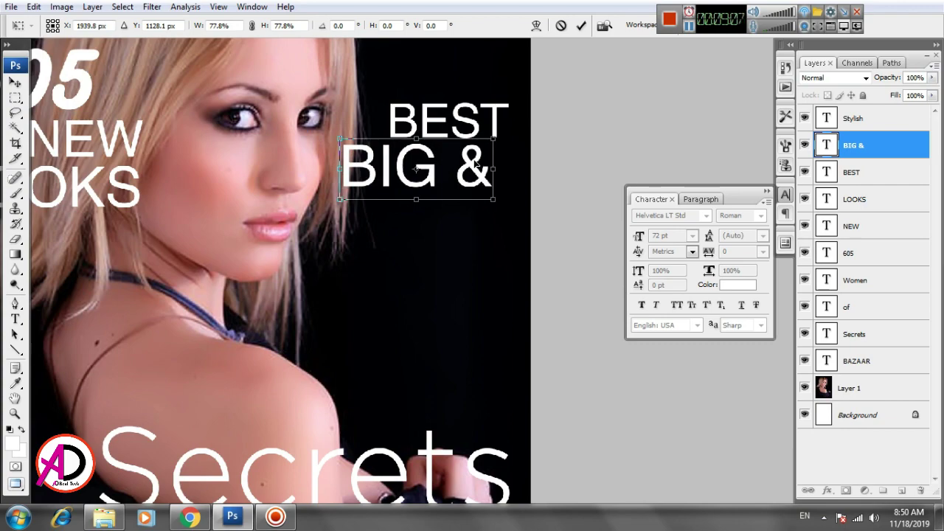
key("Return")
key("ctrl+minus")
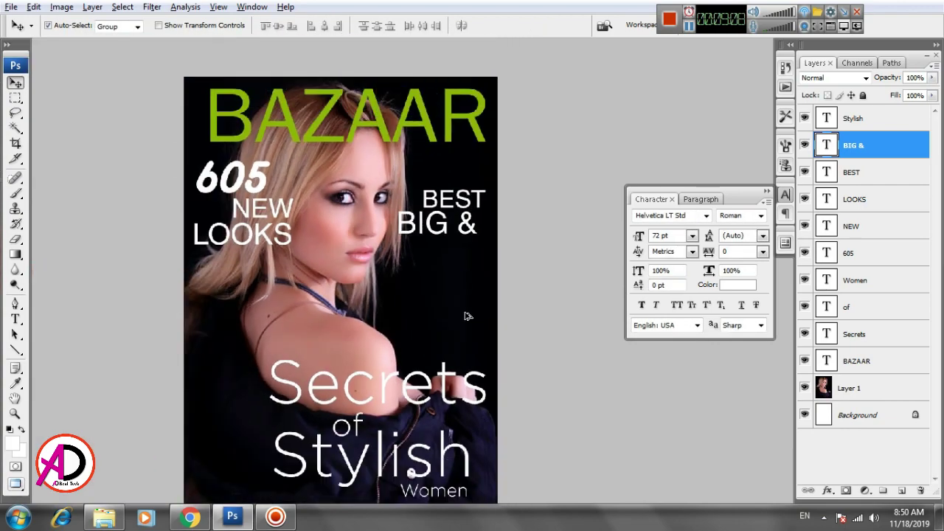
scroll(467, 321, "up", 1)
scroll(466, 320, "down", 2)
scroll(466, 320, "up", 1)
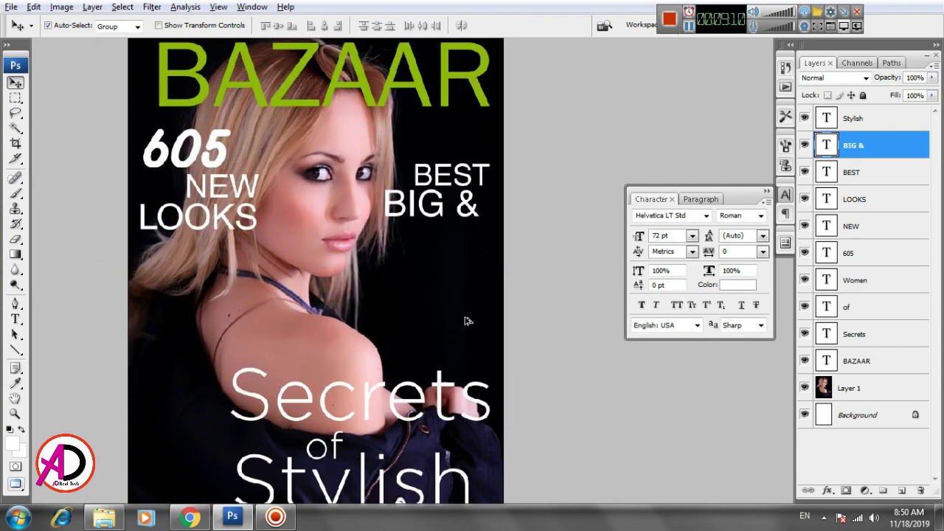
scroll(467, 321, "up", 1)
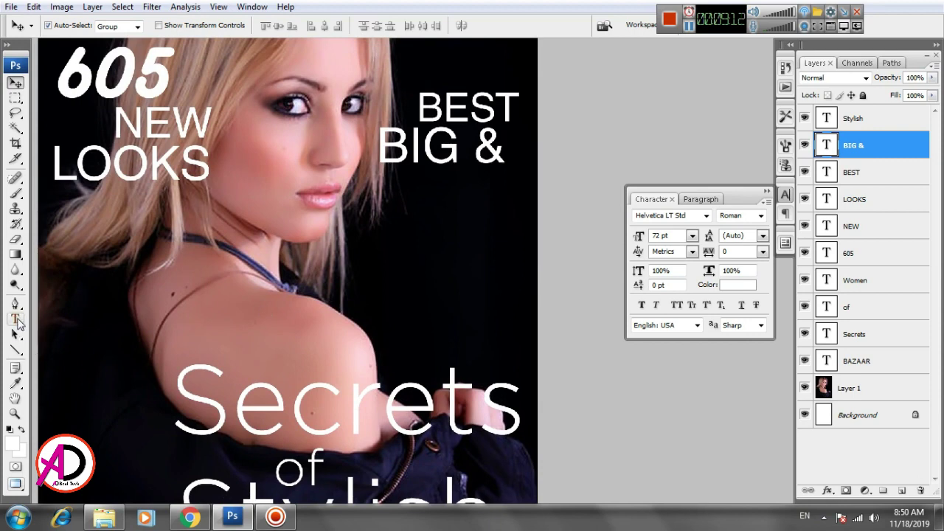
Add a white 'SHOE' text line below 'BIG &' and scale it to about 68%.
left_click(15, 319)
left_click(415, 283)
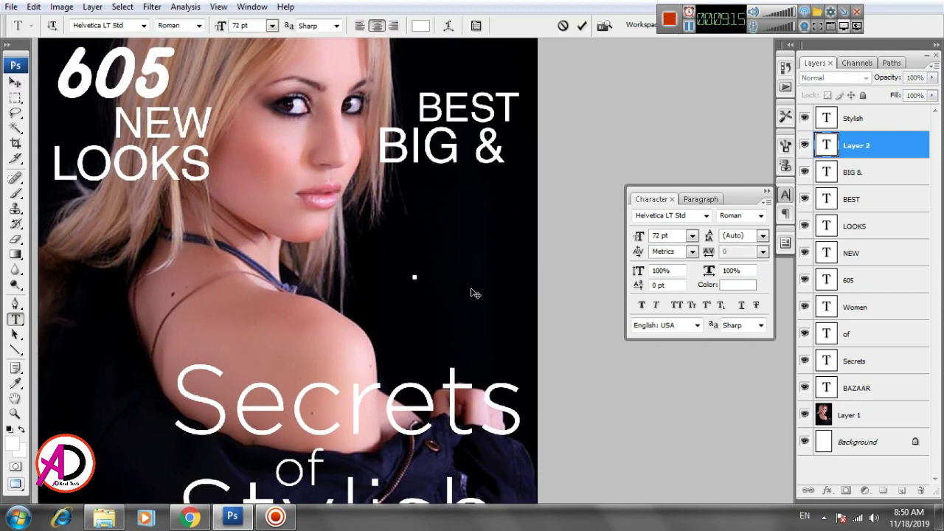
type("S")
key("BackSpace")
type("SH")
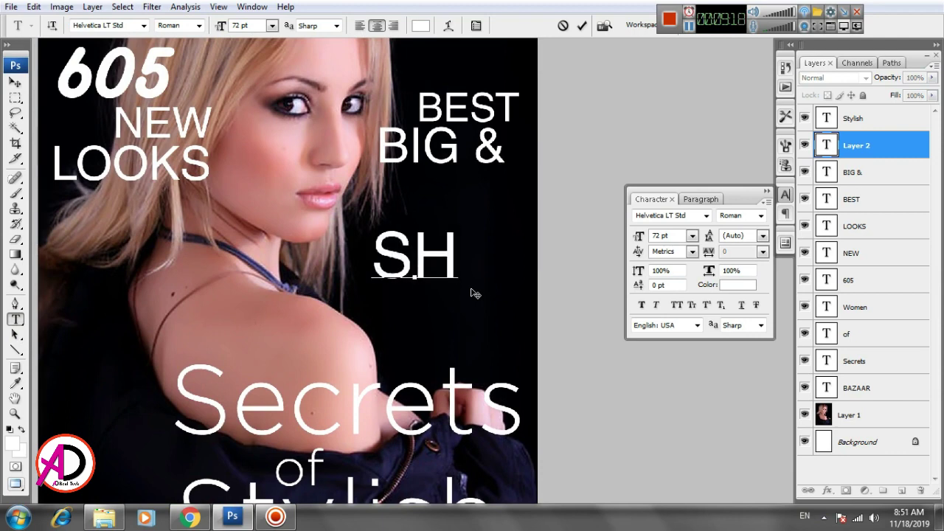
type("OE")
key("ctrl+Return")
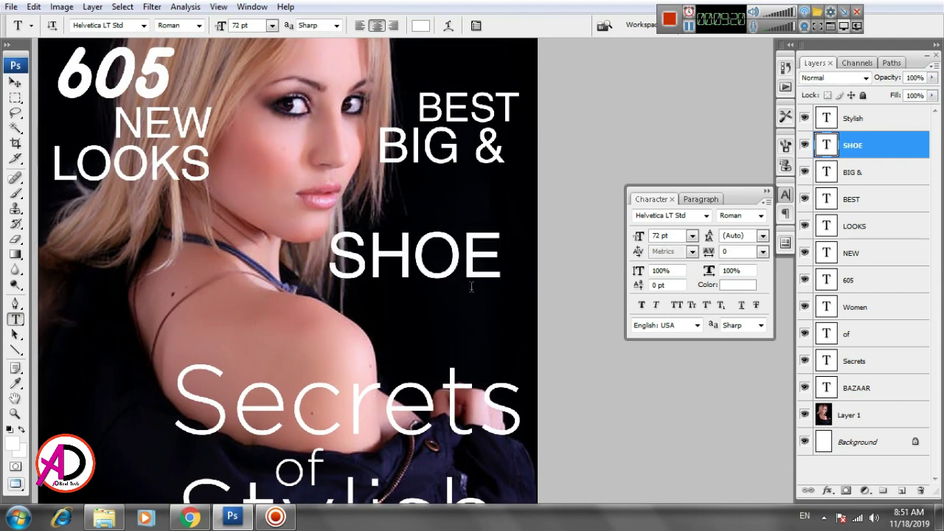
key("ctrl+t")
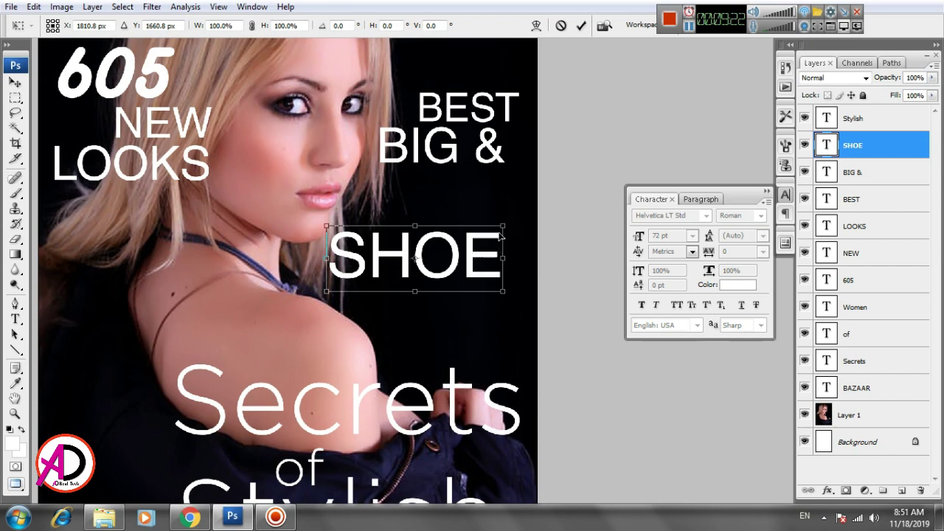
left_click_drag(502, 224, 480, 243)
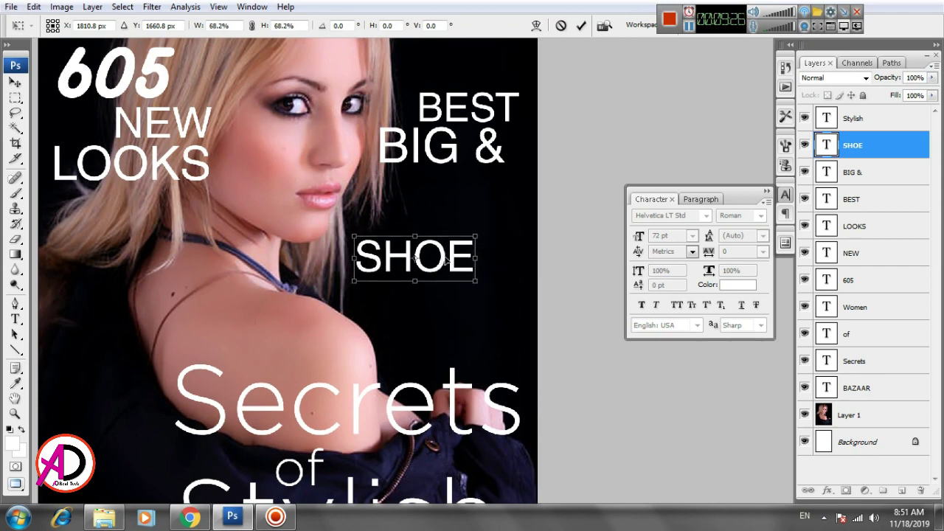
mouse_move(451, 254)
left_mouse_down()
mouse_move(503, 208)
mouse_move(503, 193)
left_mouse_up()
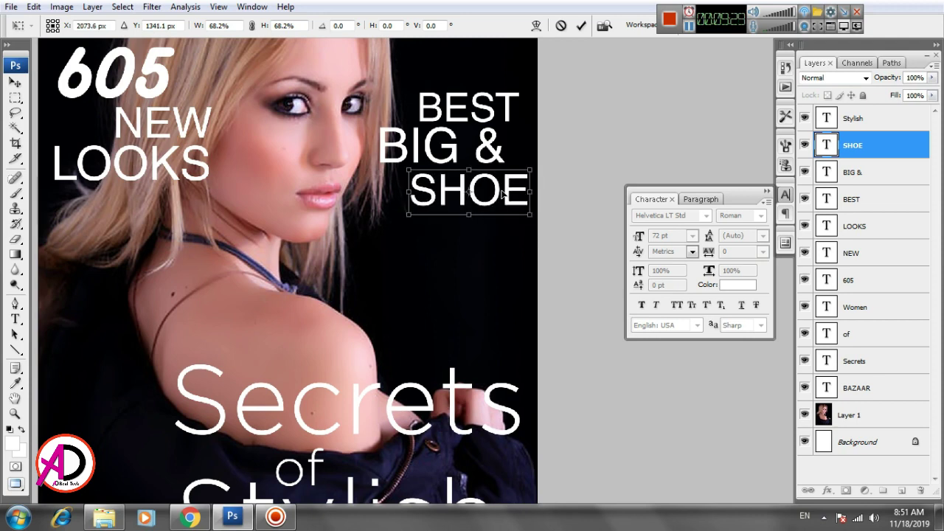
key("Return")
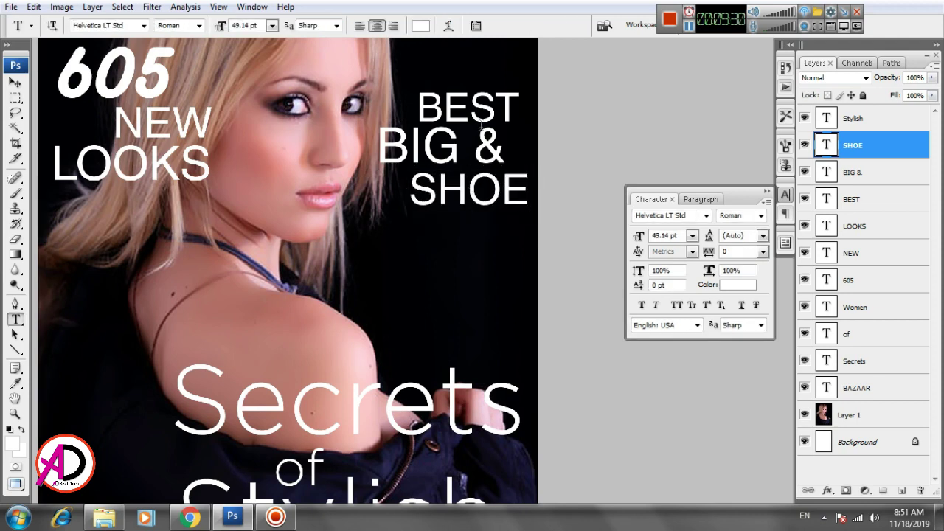
Nudge the BEST, BIG & and SHOE lines into a neatly aligned stack.
key("v")
left_click_drag(483, 110, 478, 109)
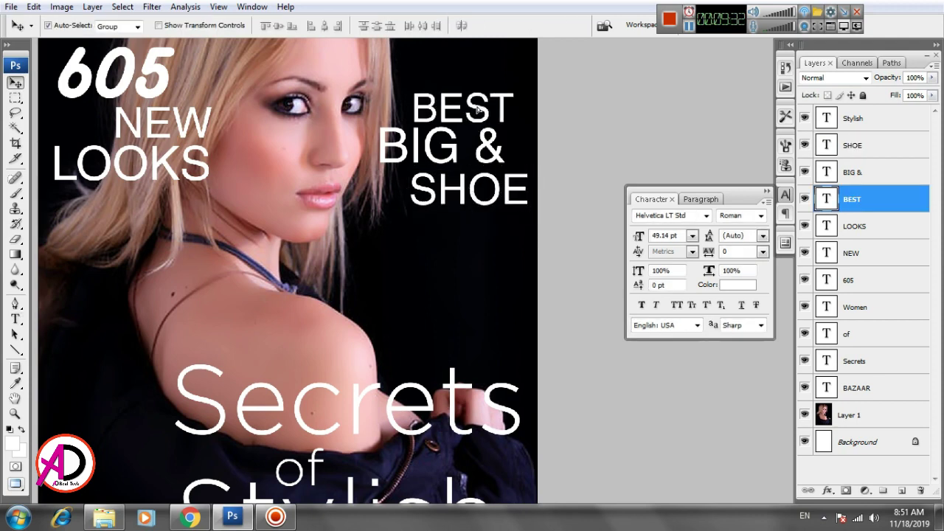
left_click(452, 146)
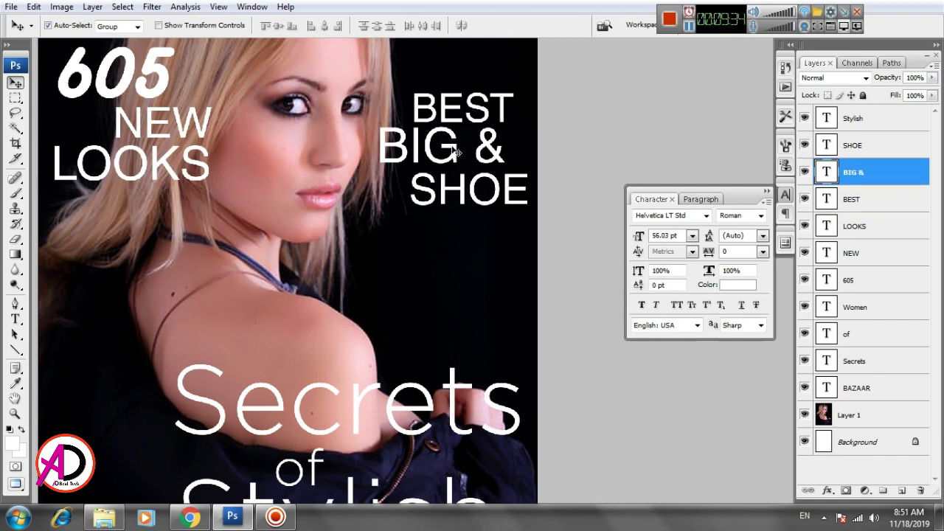
left_click_drag(457, 151, 446, 148)
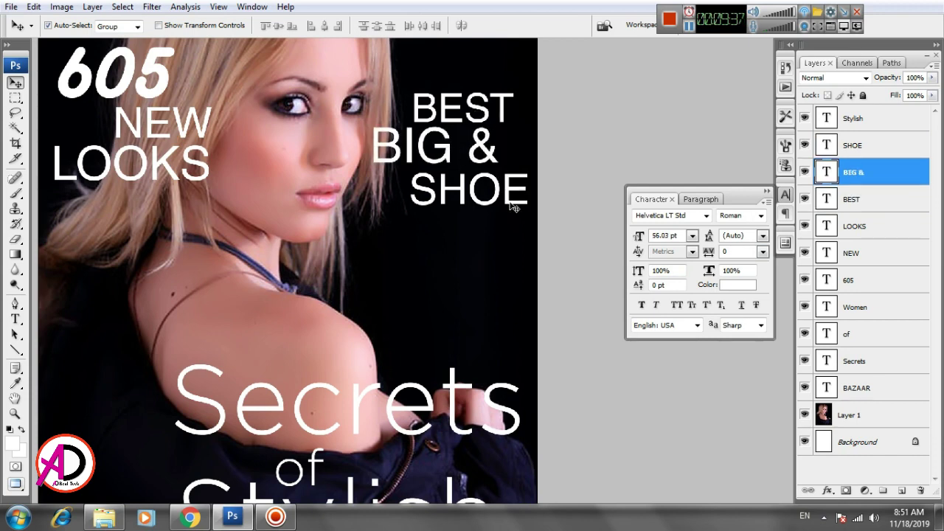
left_click(480, 184)
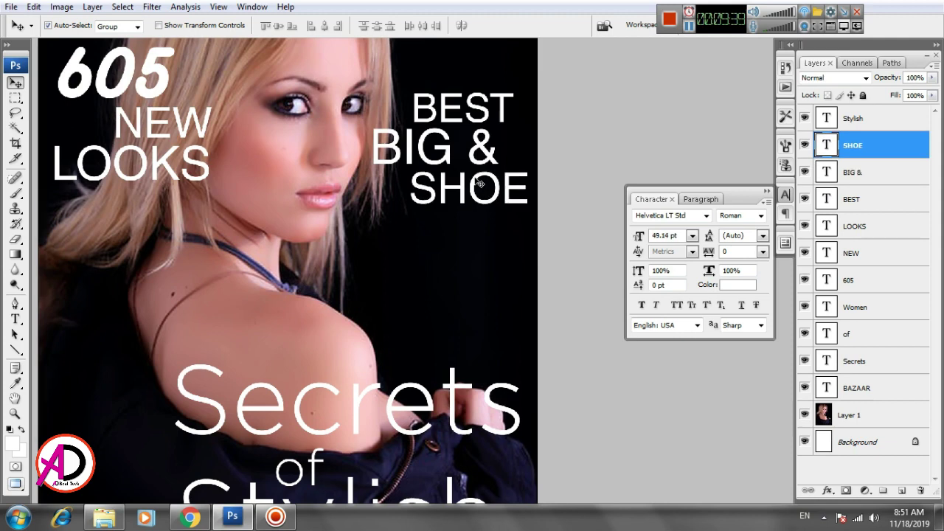
left_click_drag(495, 193, 498, 193)
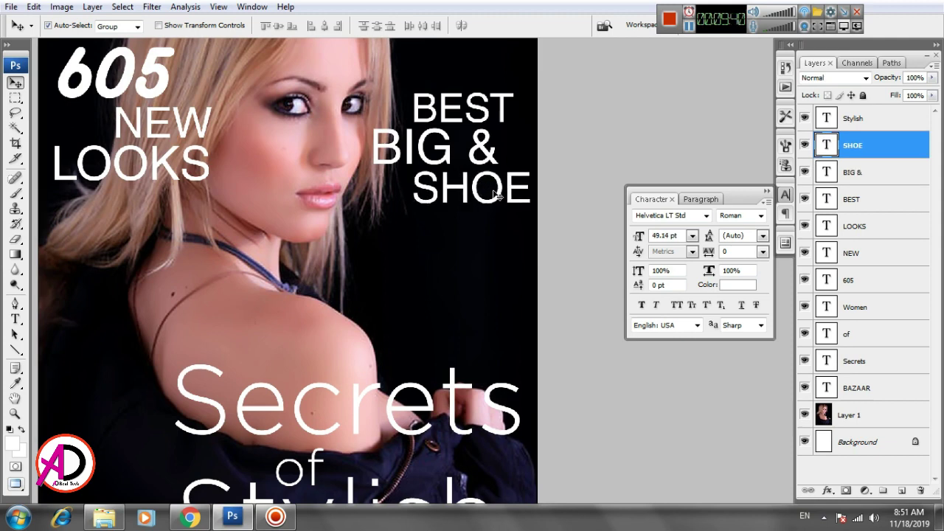
left_click_drag(498, 292, 508, 286)
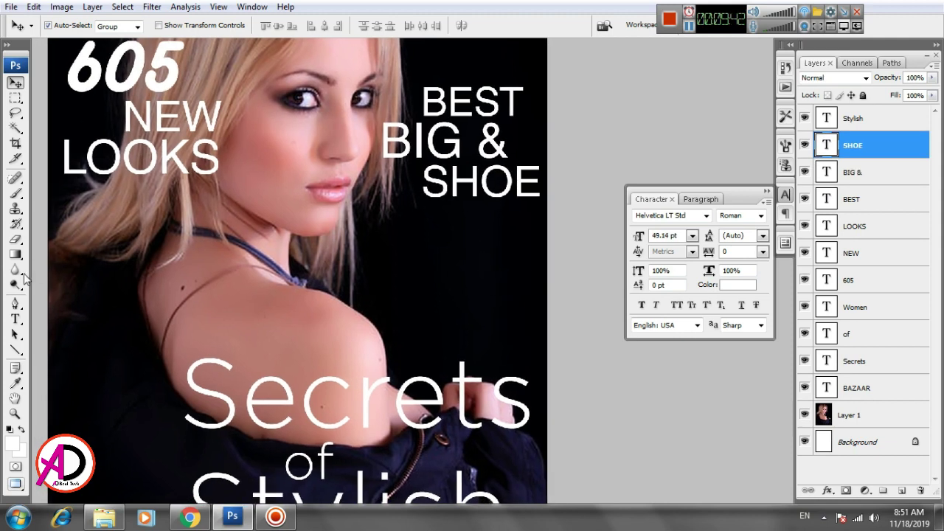
Type 'SPECIAL' beneath SHOE and scale it down to about 62.8%.
left_click(15, 319)
left_click(431, 256)
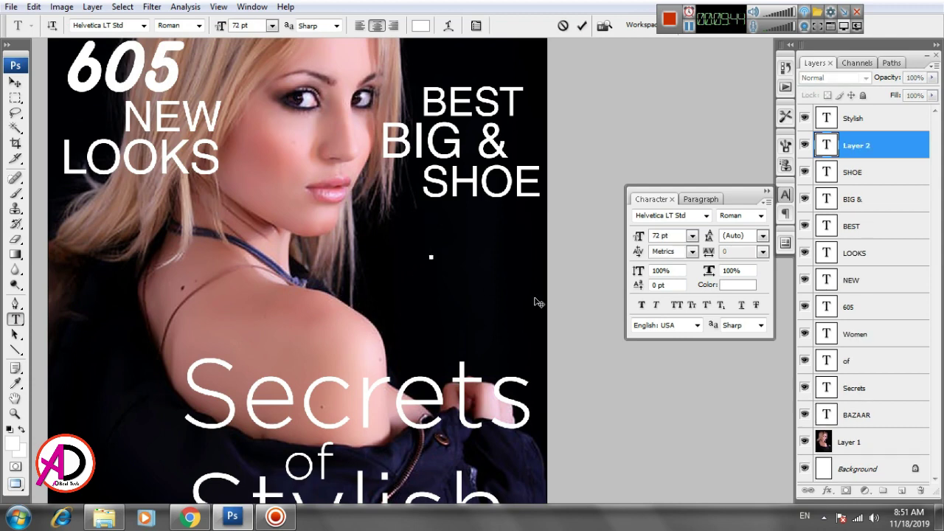
type("S")
type("S")
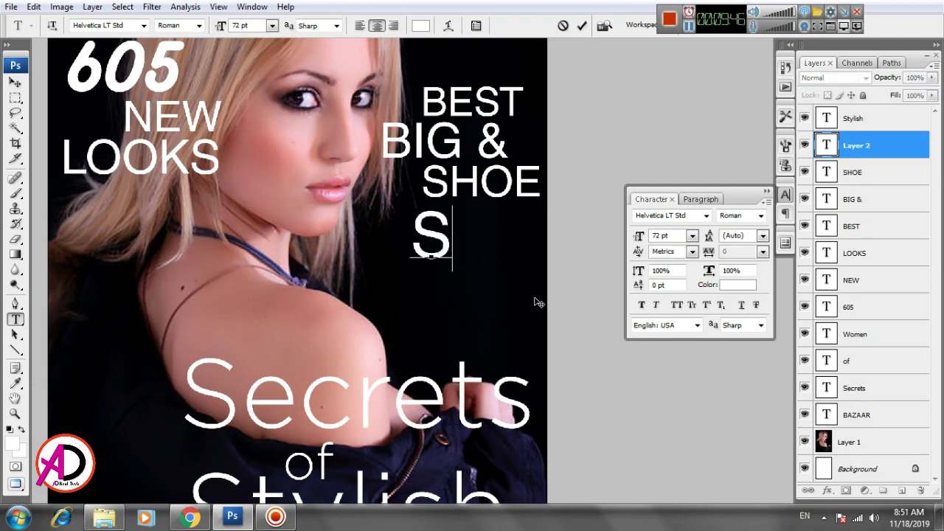
type("PE")
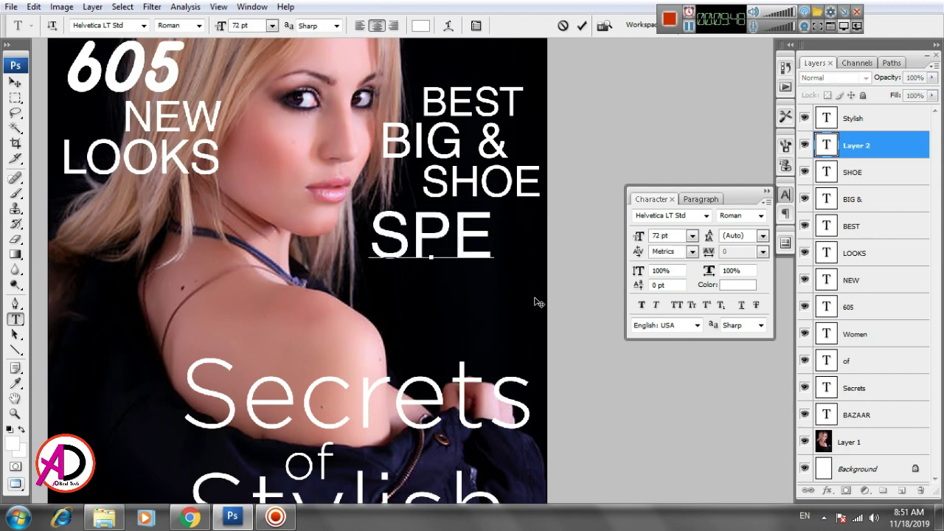
type("CIAL")
key("ctrl+Return")
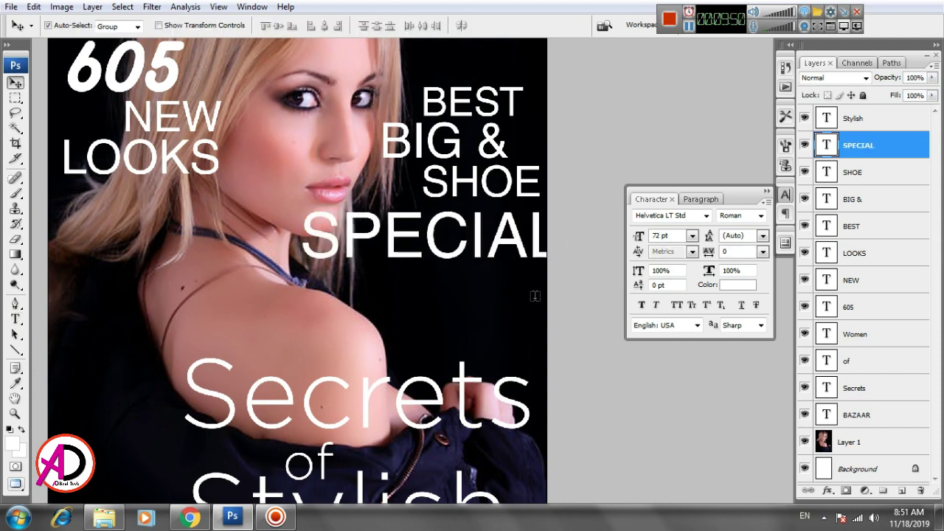
key("ctrl+t")
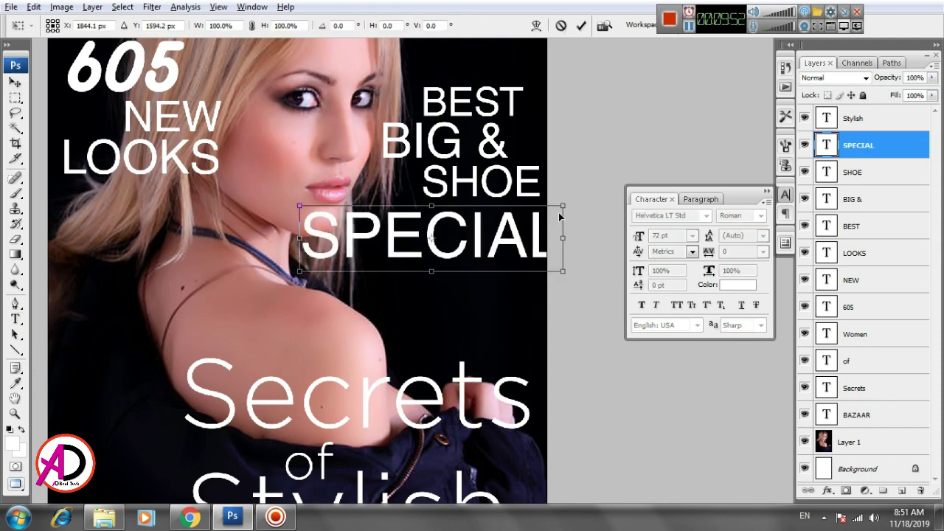
left_click_drag(563, 205, 502, 225)
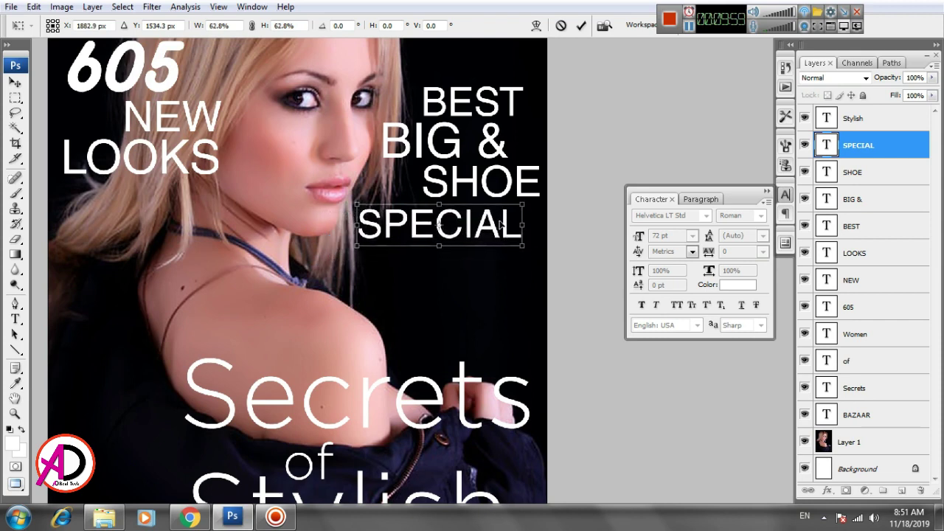
key("Return")
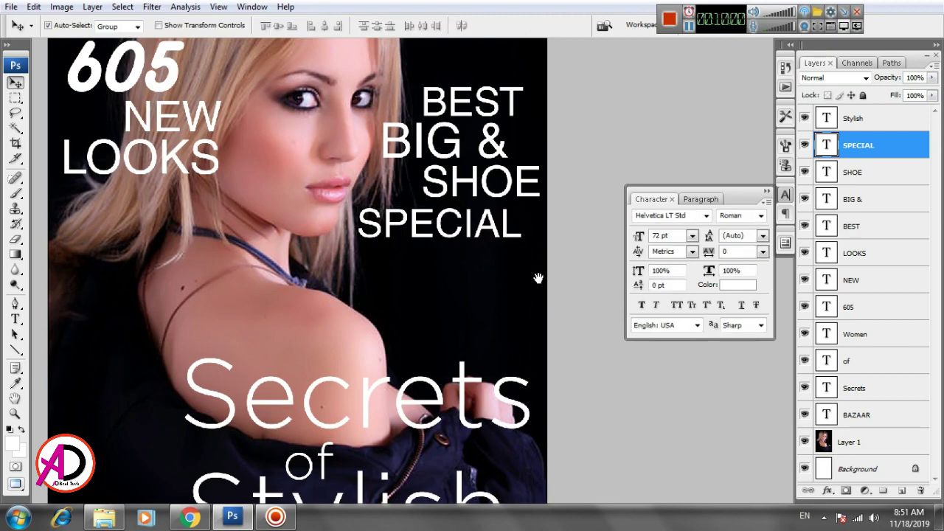
Zoom out to view the whole cover and select the Secrets headline text.
key("ctrl+minus")
key("ctrl+minus")
scroll(540, 393, "down", 1)
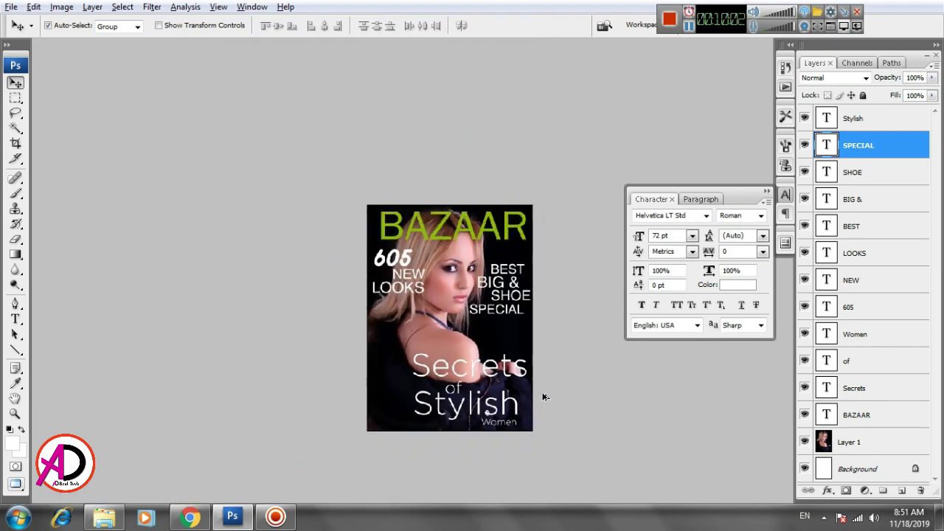
scroll(546, 397, "up", 2)
scroll(552, 400, "down", 1)
scroll(556, 407, "up", 2)
scroll(582, 383, "up", 1)
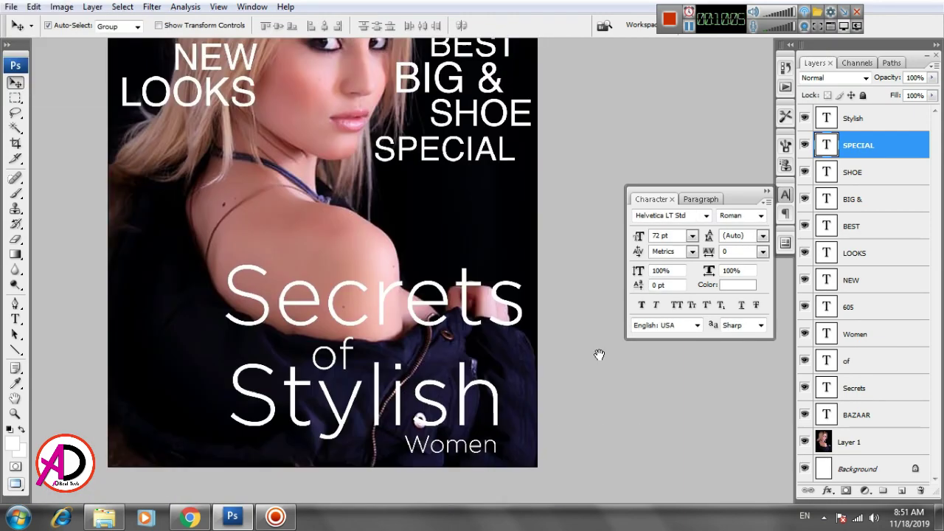
scroll(598, 359, "down", 1)
scroll(415, 364, "up", 1)
scroll(415, 363, "down", 1)
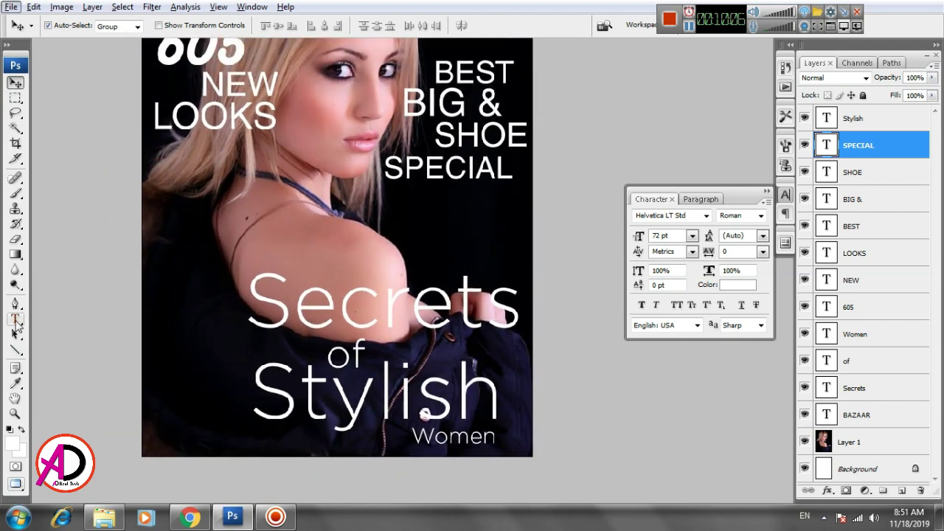
left_click(15, 320)
double_click(267, 300)
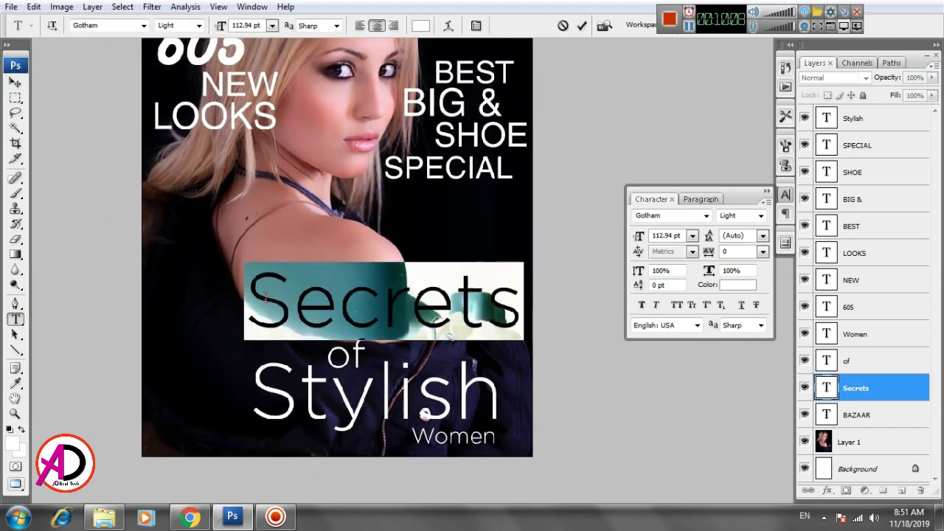
Set 'Secrets' to Gotham Black and shift it slightly left and up.
key("Down")
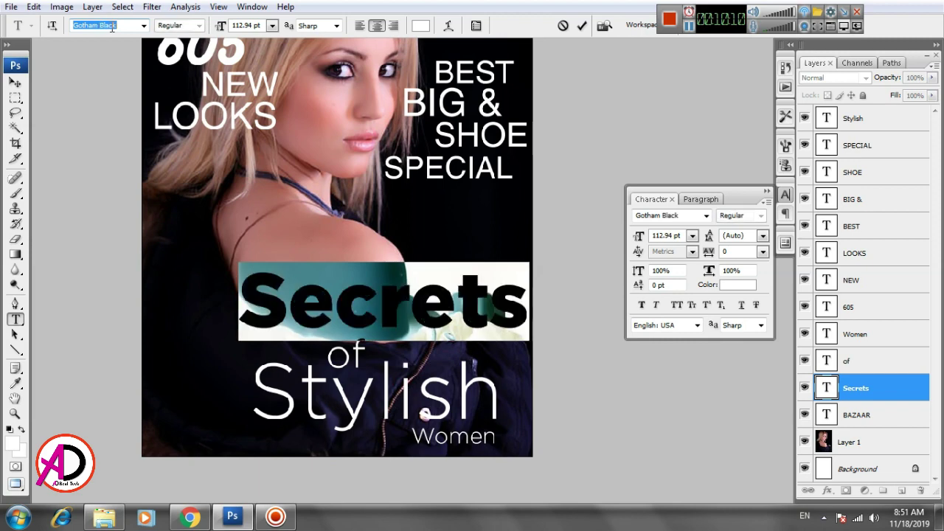
key("Down")
key("Up")
left_click(14, 84)
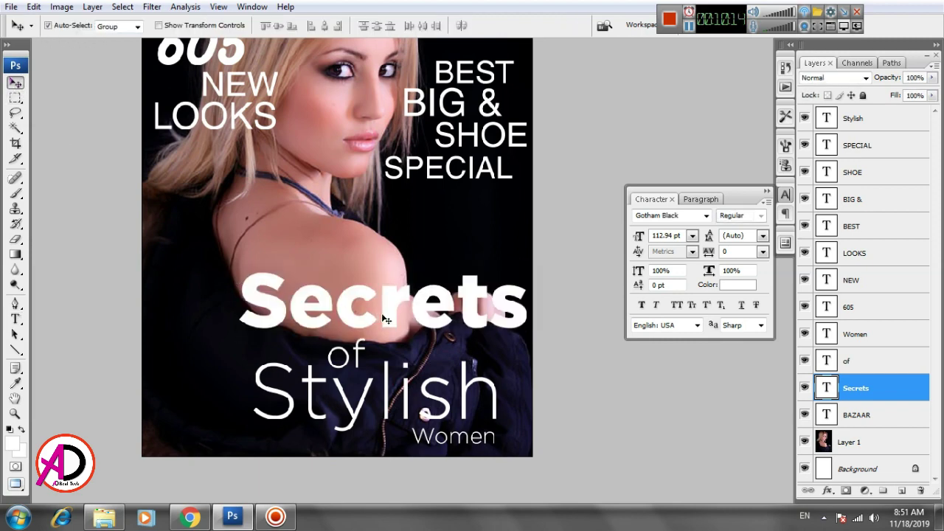
left_click_drag(388, 314, 381, 323)
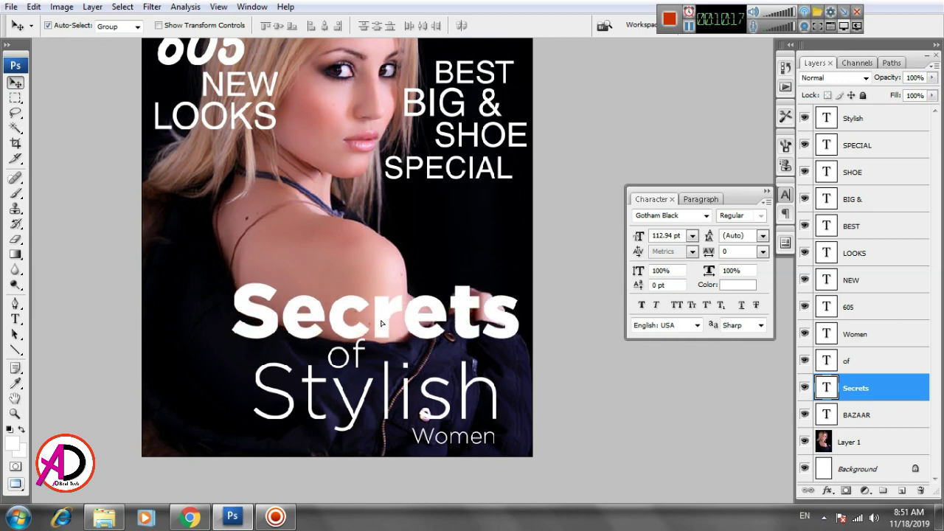
key("shift+Up")
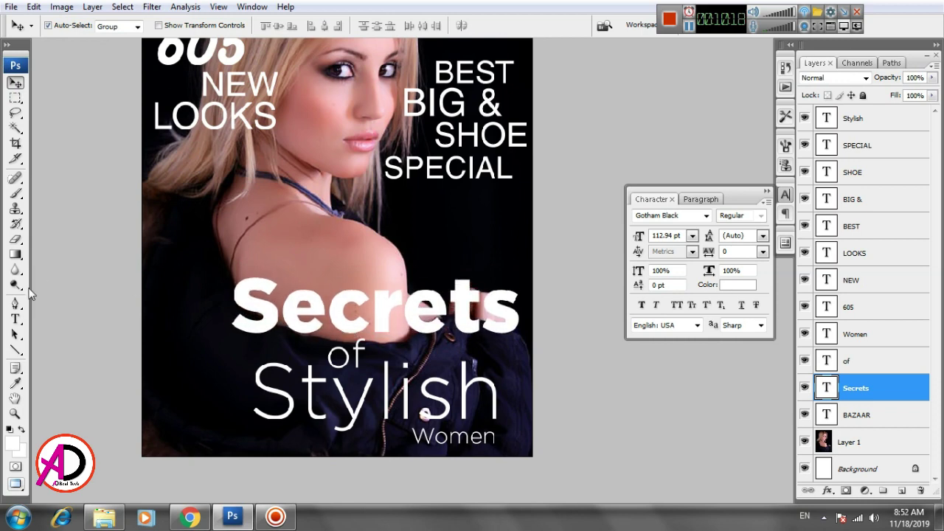
Change the 'Stylish' headline word to Gotham Black as well.
left_click(14, 318)
double_click(344, 390)
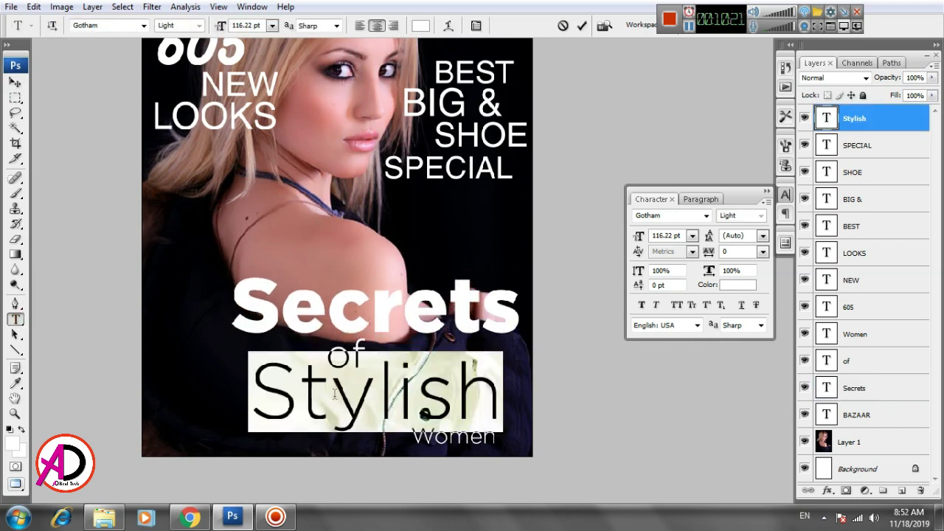
key("Down")
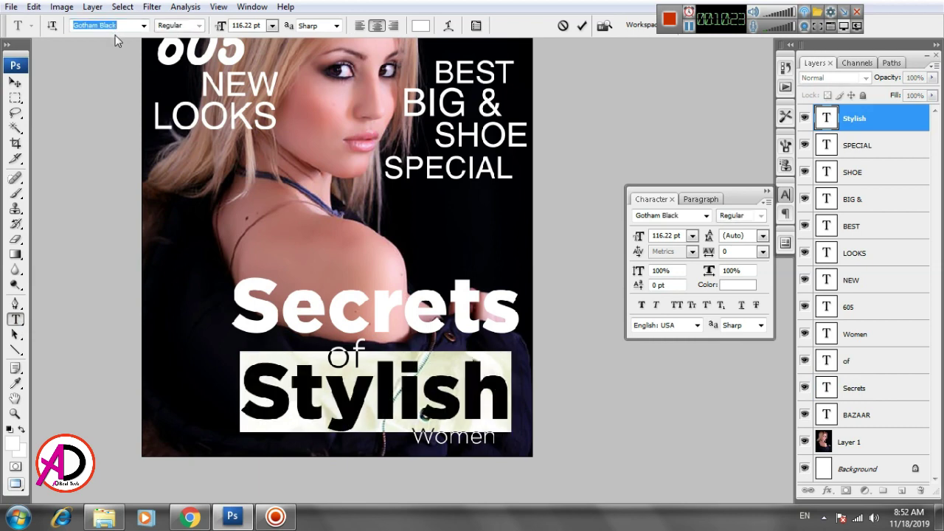
left_click(16, 82)
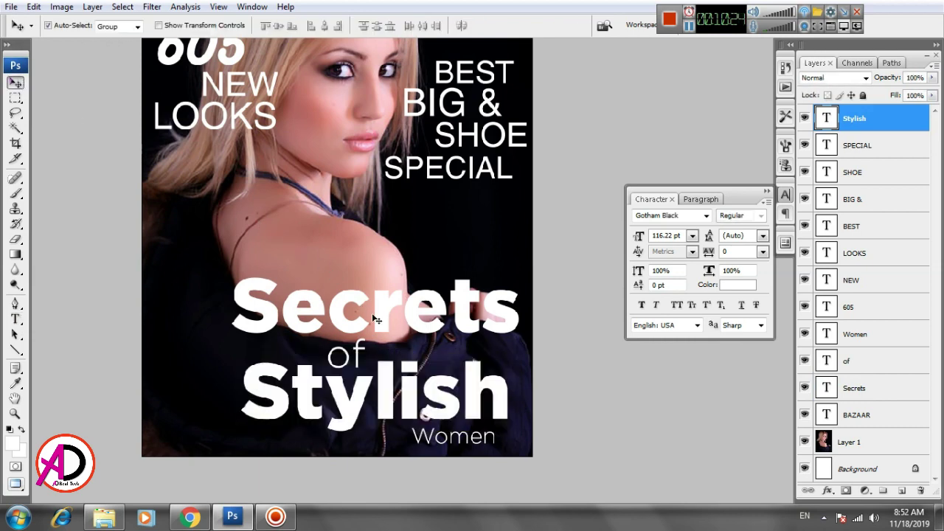
key("ctrl+minus")
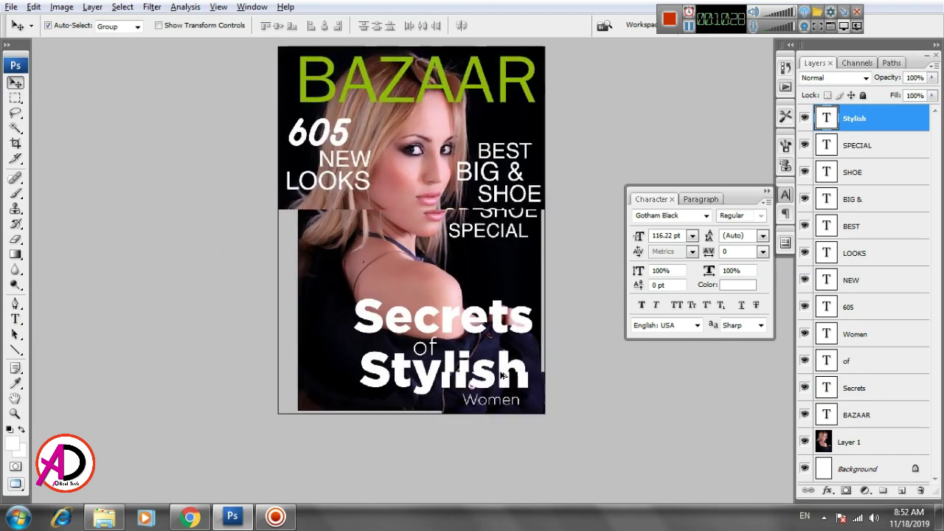
Select the full canvas on the photo layer and apply a 3 px white stroke.
mouse_move(549, 366)
left_mouse_down()
mouse_move(524, 392)
mouse_move(558, 400)
left_mouse_up()
scroll(484, 352, "down", 1)
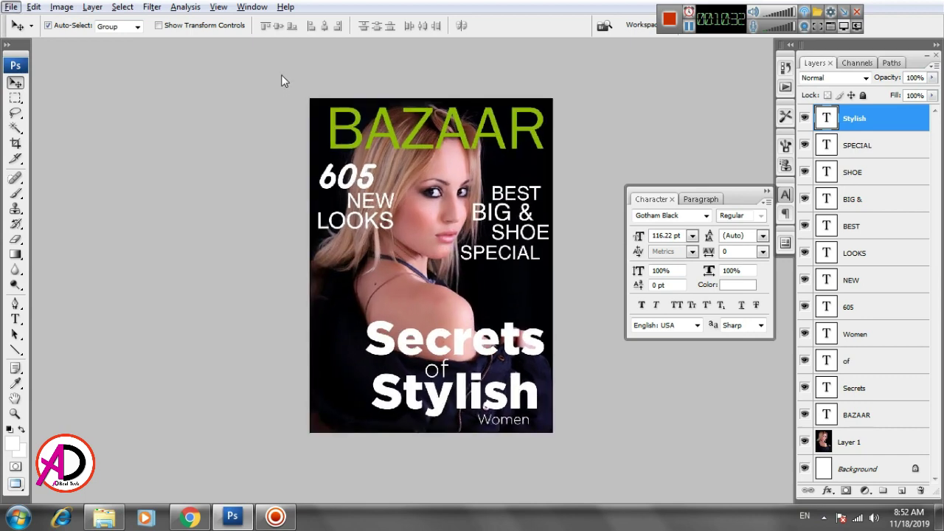
left_click(858, 444)
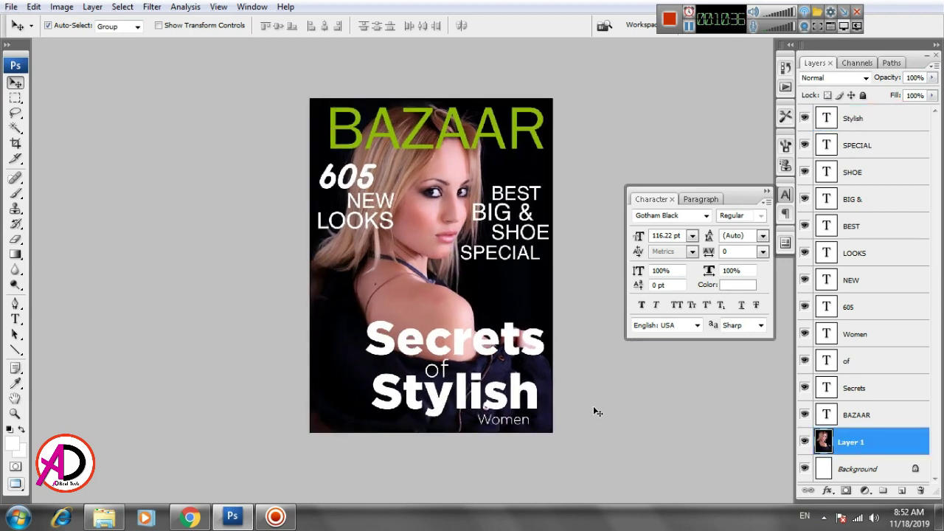
key("ctrl+a")
left_click(122, 6)
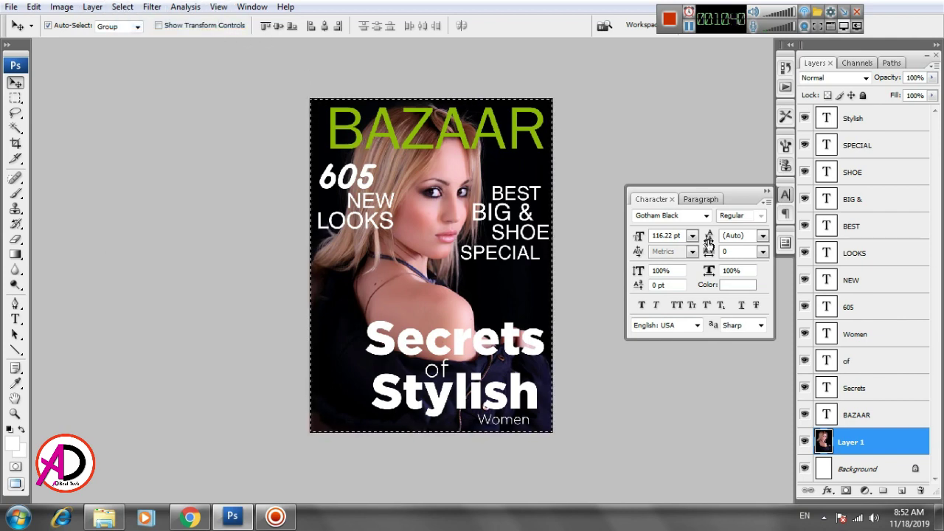
left_click(33, 7)
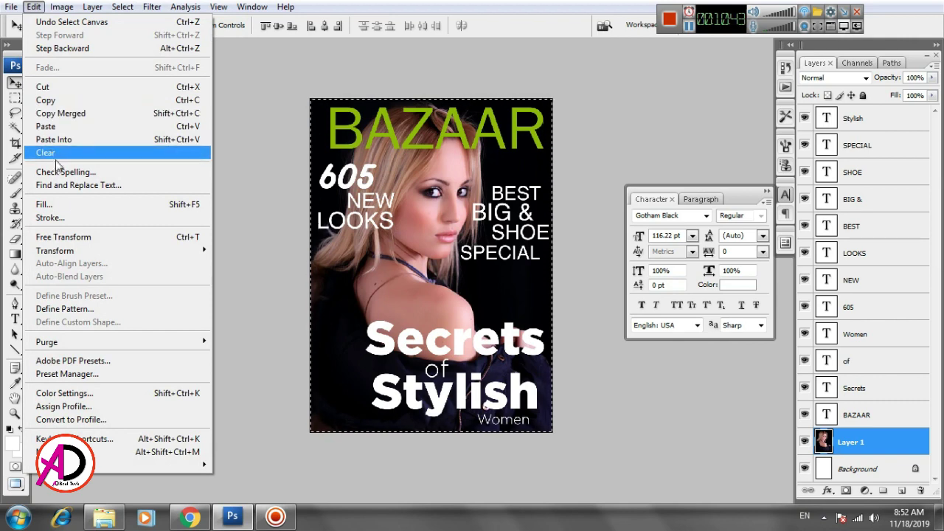
left_click(57, 218)
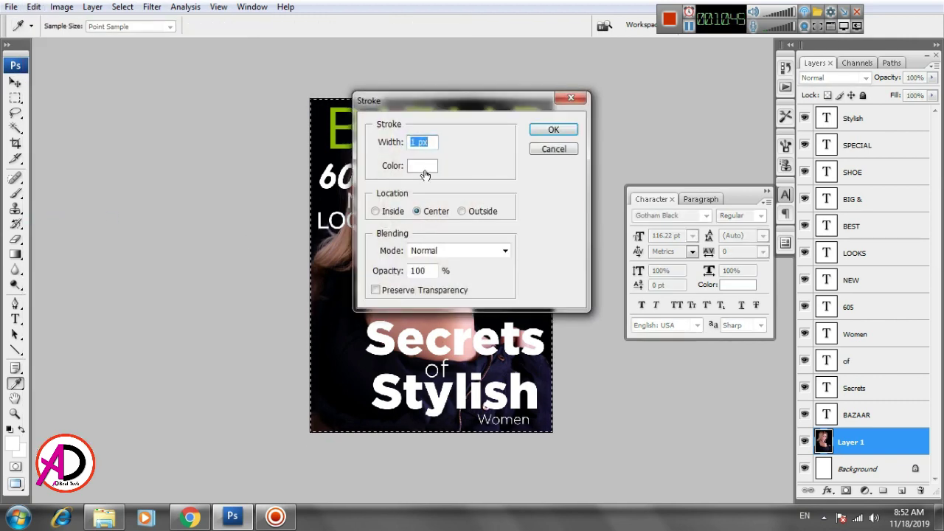
type("3")
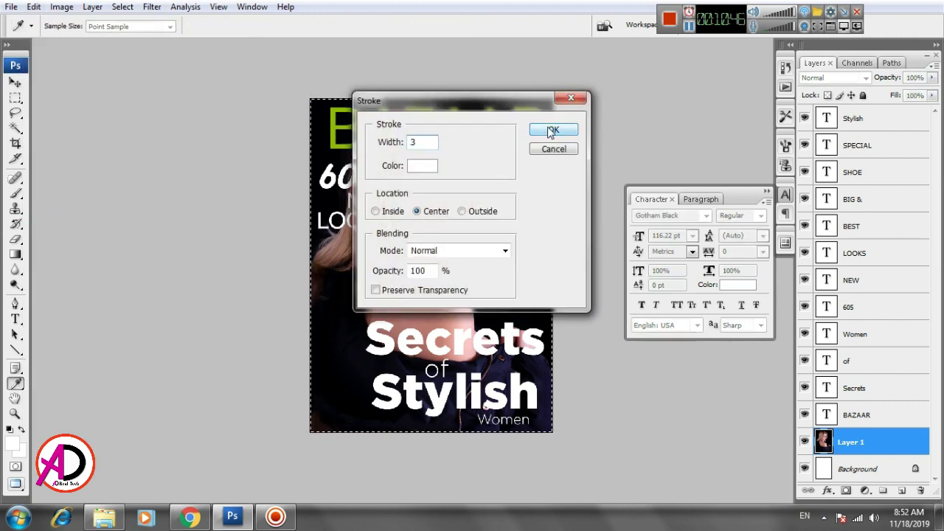
left_click(553, 129)
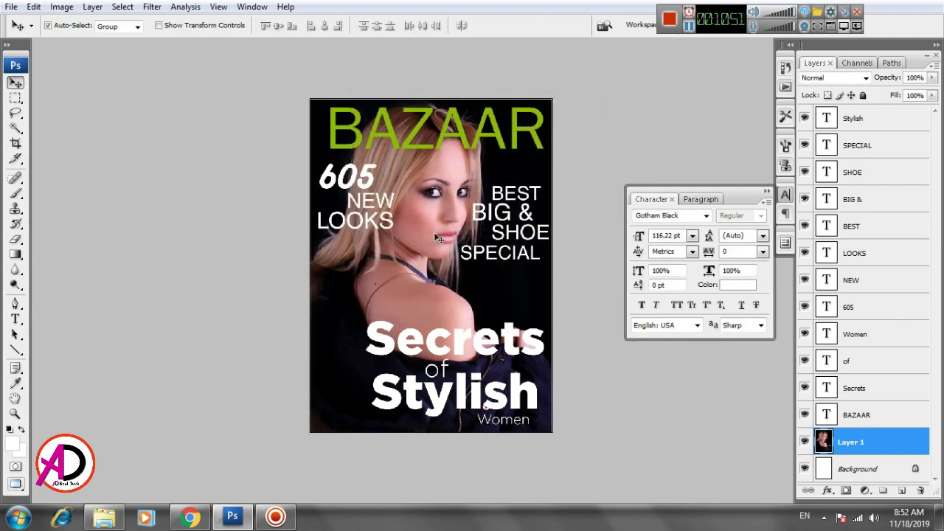
Reselect the whole canvas and apply a 10 px white stroke around it.
key("ctrl+d")
scroll(449, 265, "up", 2)
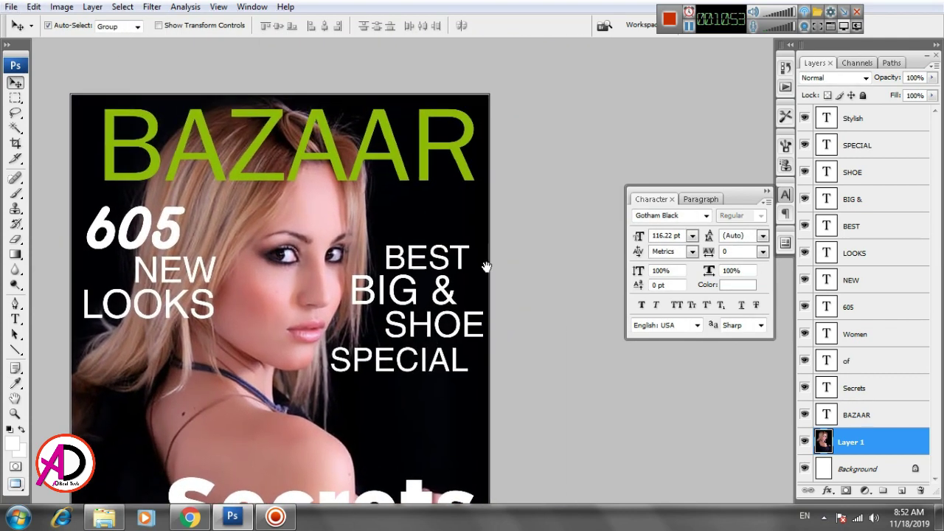
scroll(490, 337, "down", 5)
scroll(505, 263, "down", 2)
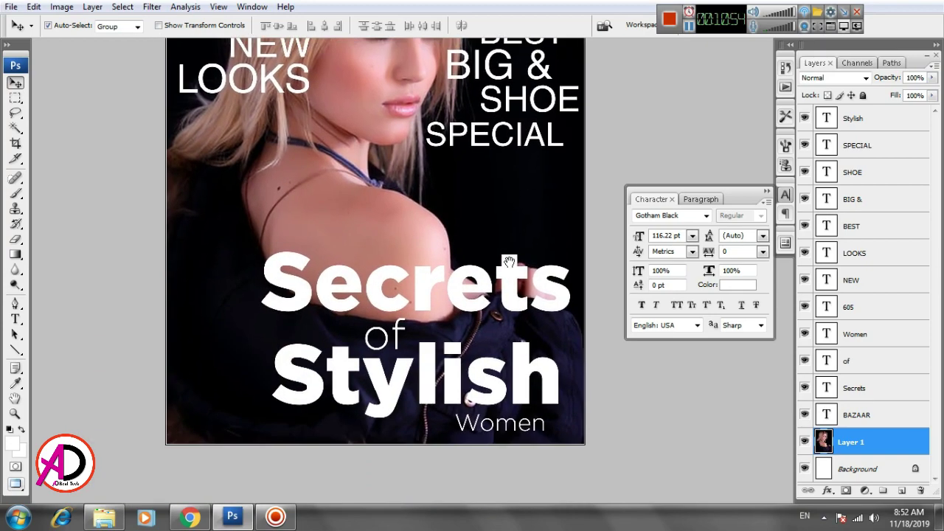
scroll(488, 290, "down", 1)
scroll(485, 417, "down", 2)
scroll(485, 417, "up", 1)
scroll(489, 401, "up", 1)
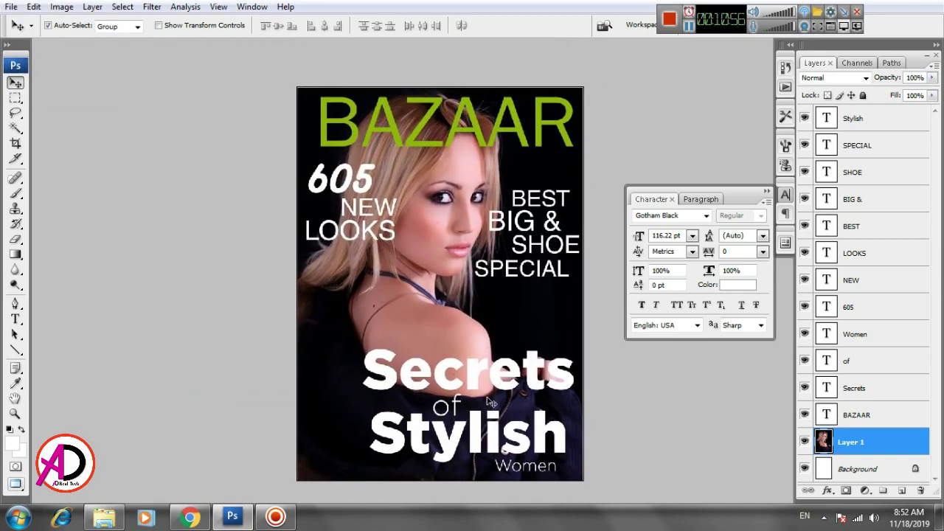
key("ctrl+a")
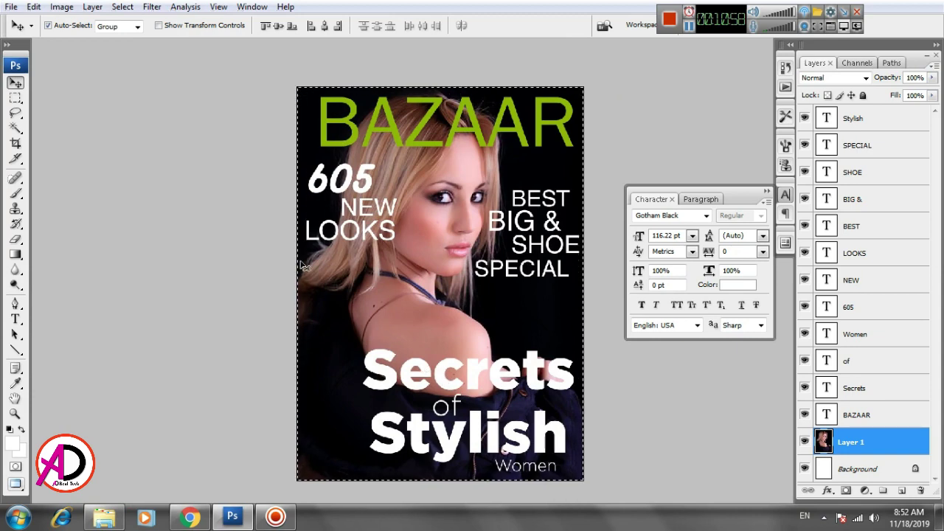
left_click(34, 7)
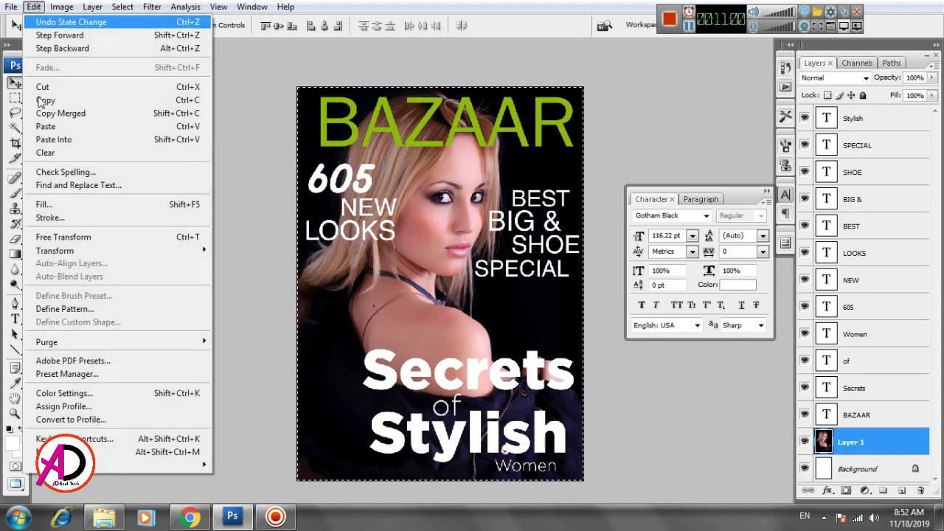
left_click(60, 218)
type("1")
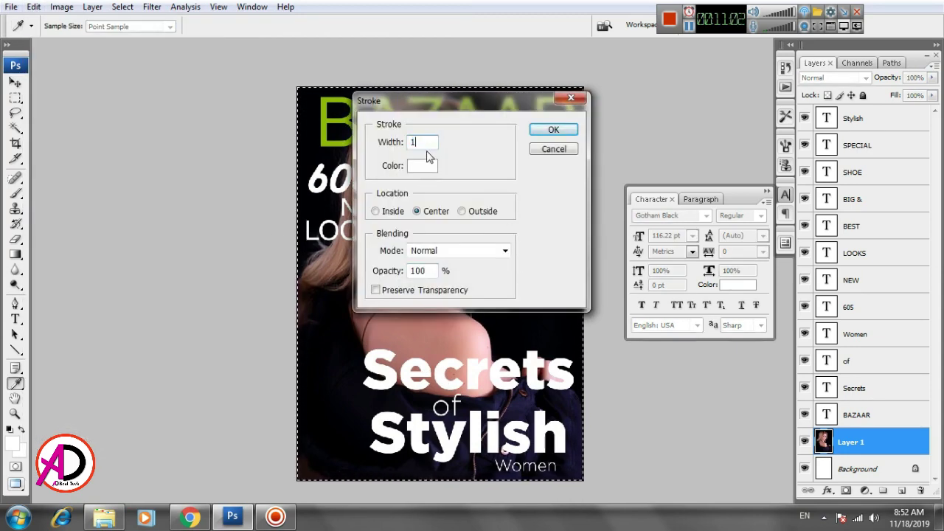
type("0")
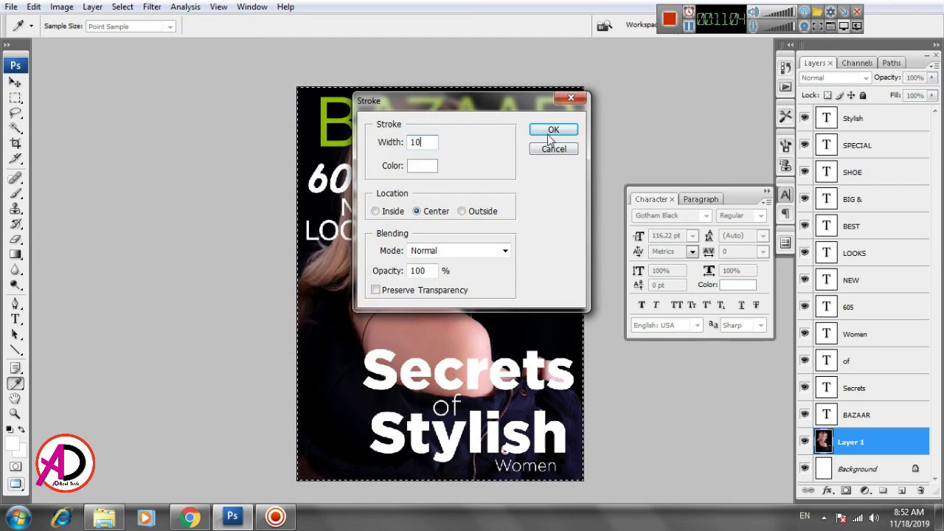
left_click(552, 129)
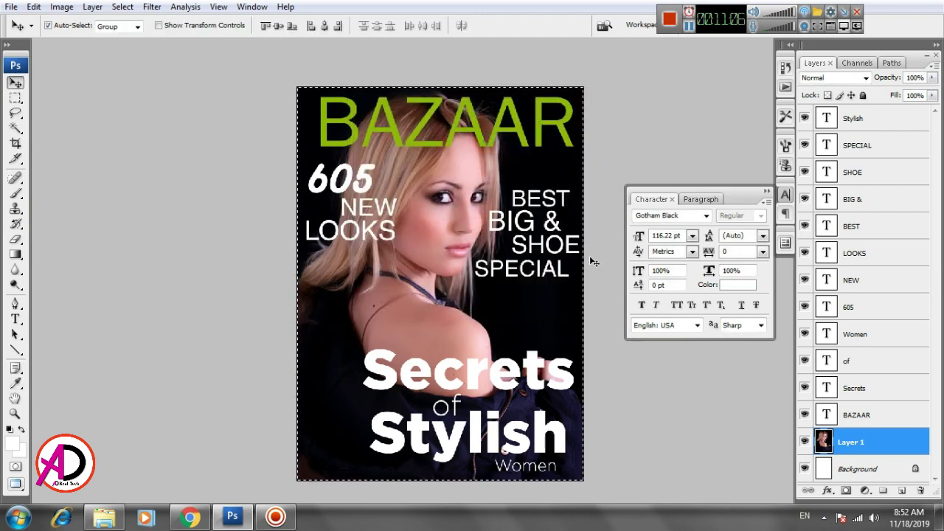
Pan and zoom around the cover to inspect the new border and lower text.
left_click_drag(578, 279, 542, 275)
scroll(545, 339, "down", 2)
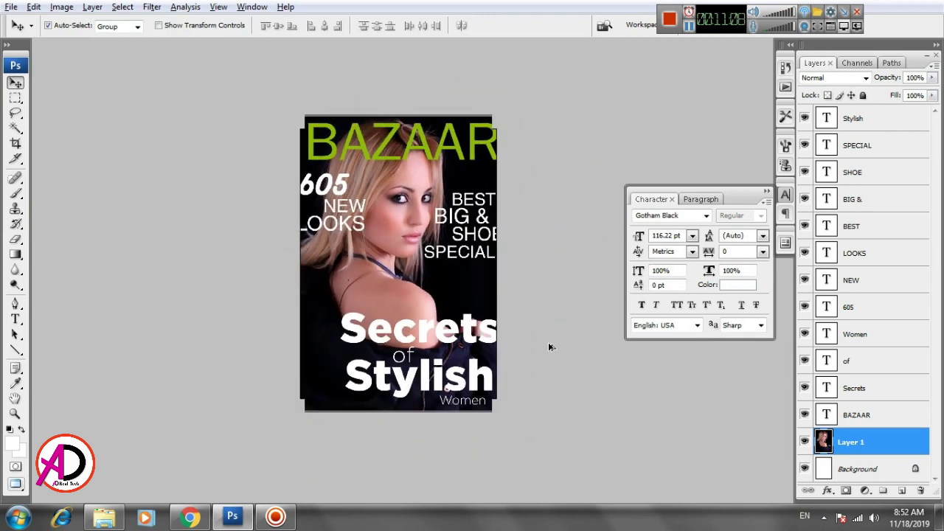
scroll(547, 347, "up", 2)
scroll(516, 398, "up", 2)
key("alt+space")
left_click_drag(508, 423, 542, 319)
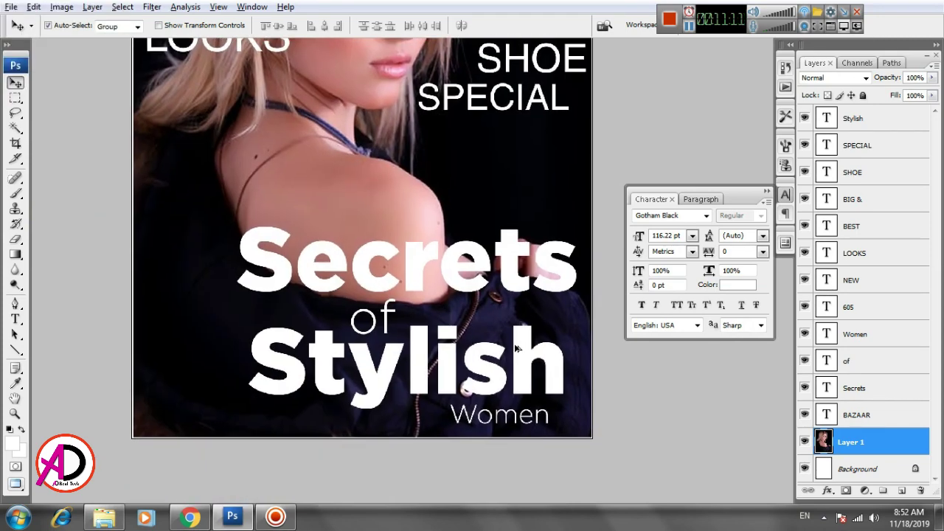
scroll(516, 348, "down", 2)
scroll(522, 381, "up", 1)
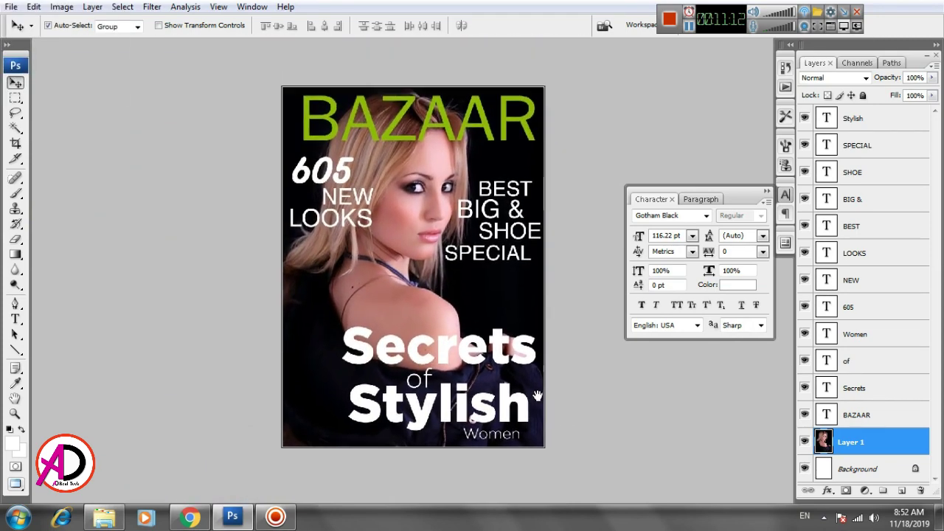
left_click_drag(537, 396, 538, 402)
scroll(515, 286, "up", 1)
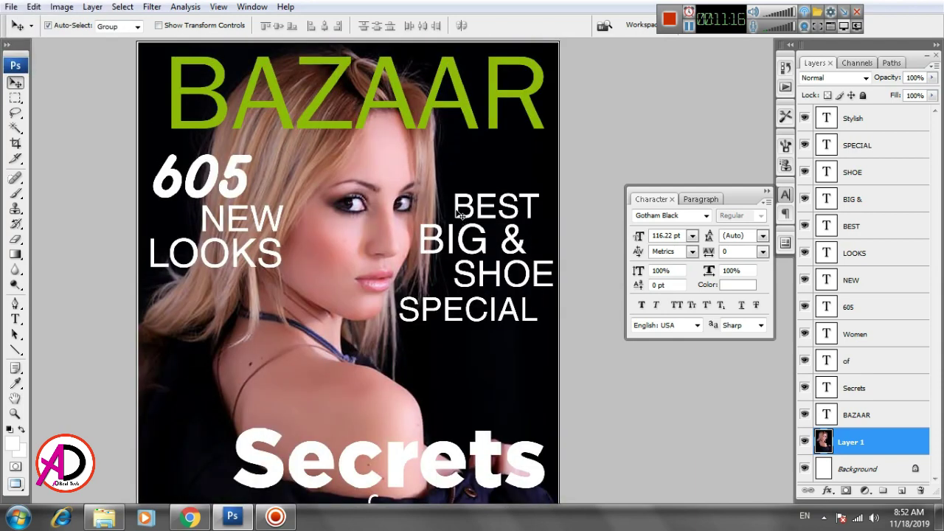
Nudge the BEST and SHOE cover lines a couple of pixels left each.
left_click(461, 214)
key("Left")
key("Left")
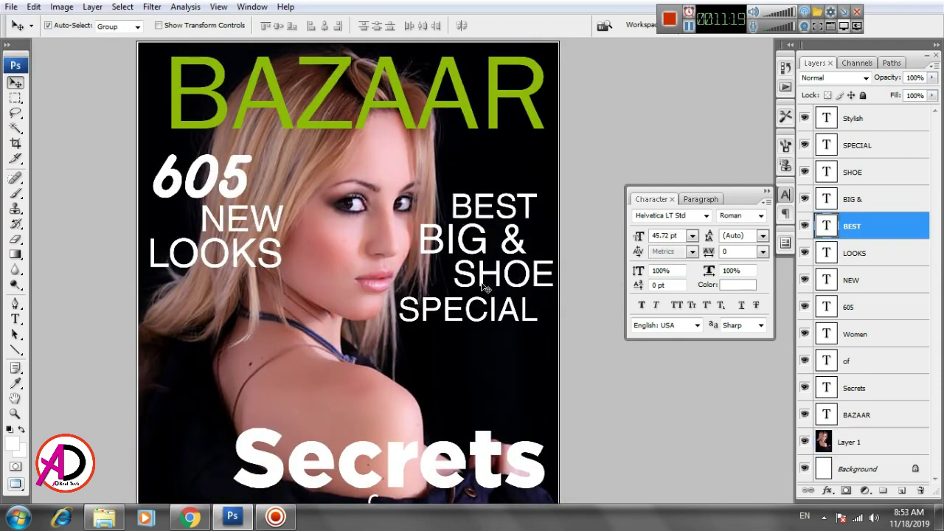
left_click(478, 284)
key("Left")
key("Left")
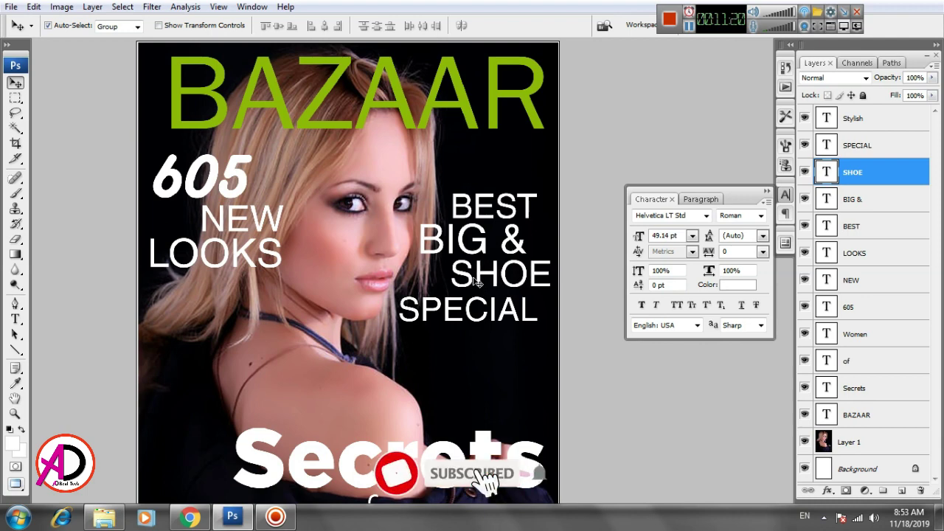
left_click(469, 211)
key("Left")
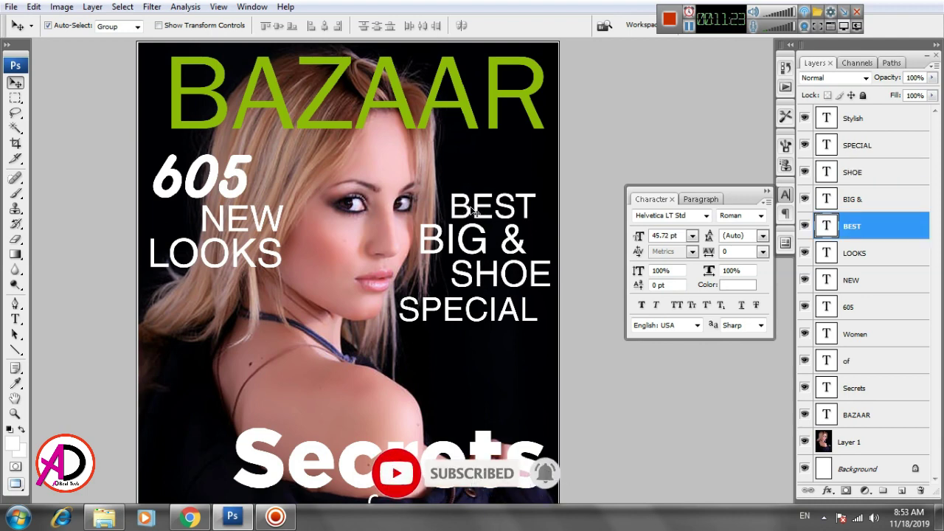
key("Left")
key("Left")
left_click(472, 280)
key("Left")
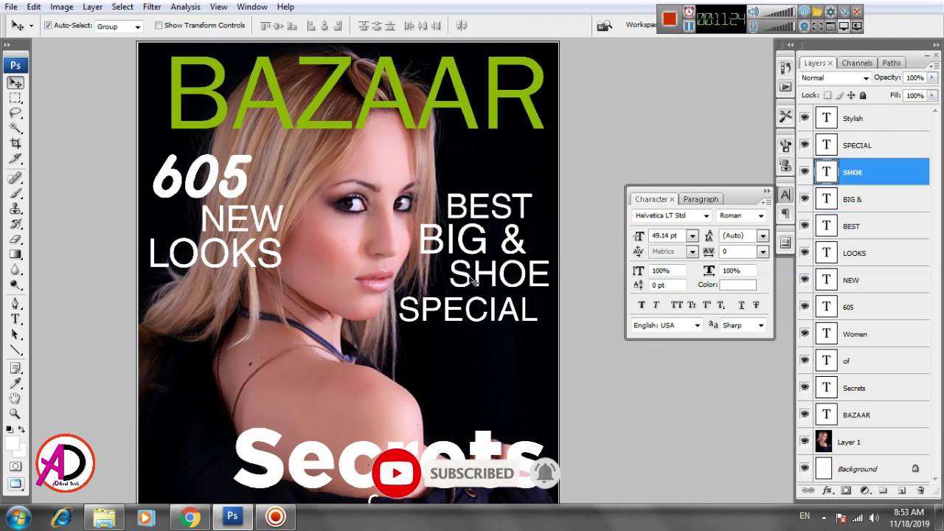
Zoom out to view the whole cover and select the BAZAAR title layer.
scroll(531, 300, "down", 3)
key("ctrl+minus")
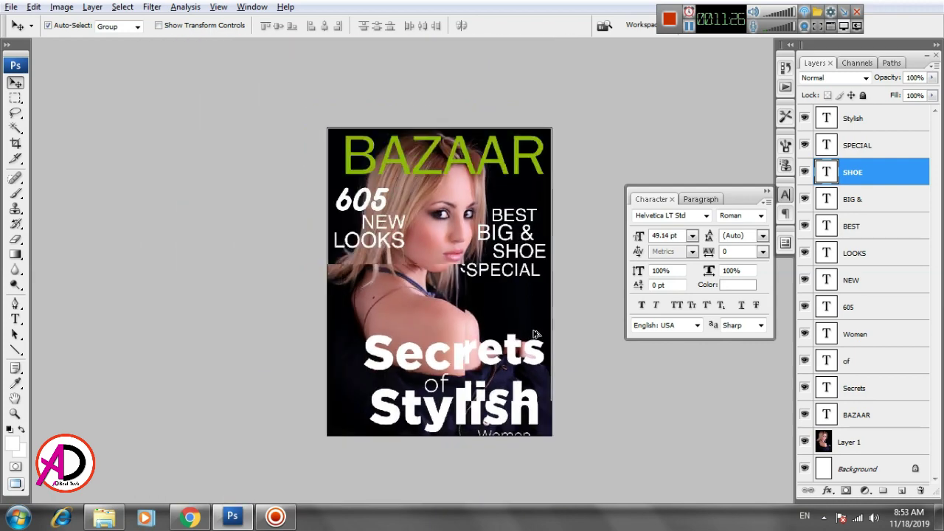
left_click_drag(537, 340, 595, 356)
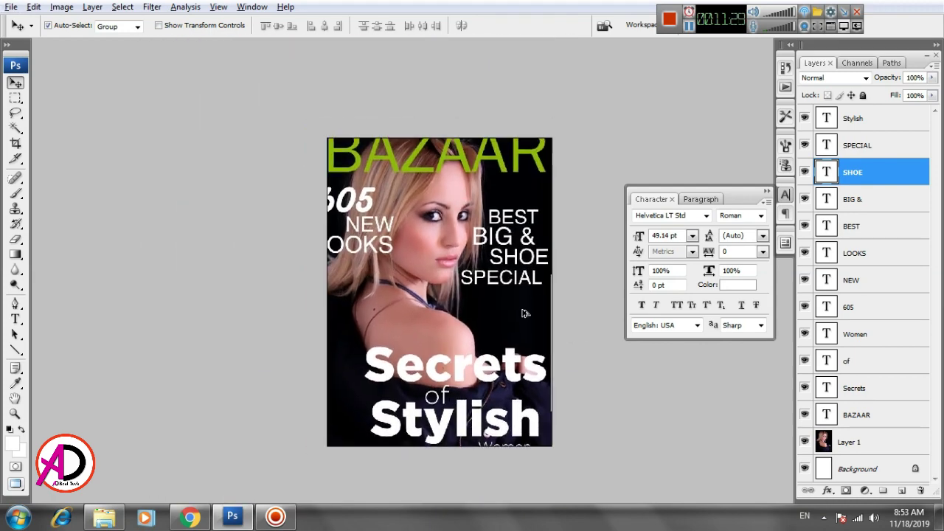
scroll(523, 315, "up", 2)
scroll(531, 318, "up", 3)
scroll(549, 326, "up", 2)
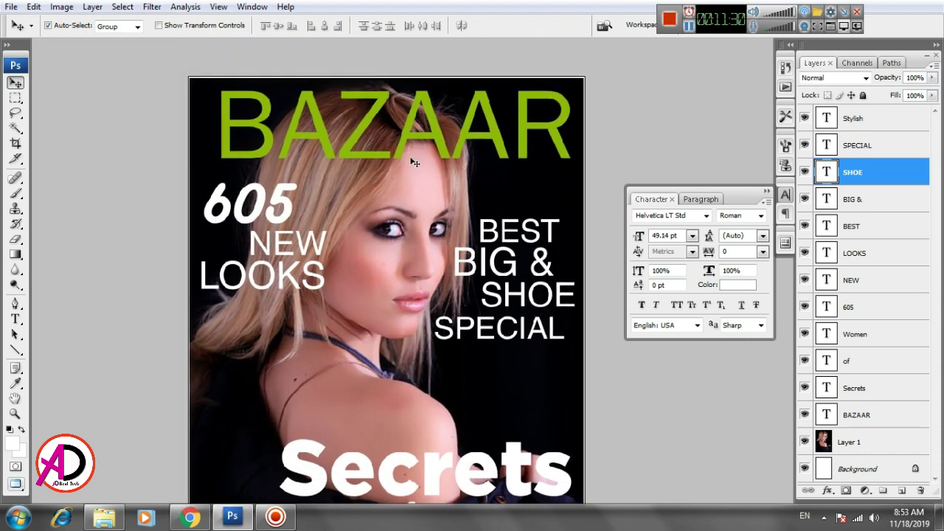
left_click(404, 140)
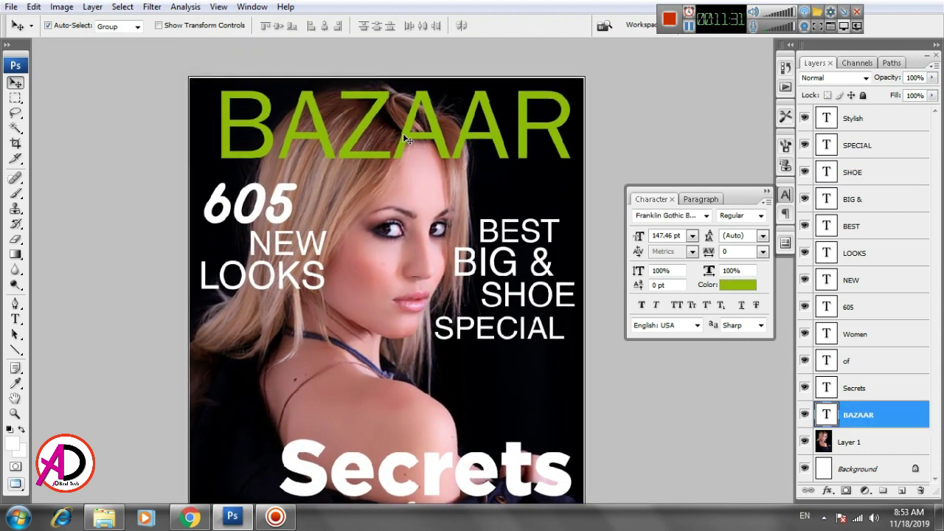
Add a 5 px white outside Stroke layer effect to the green BAZAAR title.
left_click(829, 491)
left_click(845, 478)
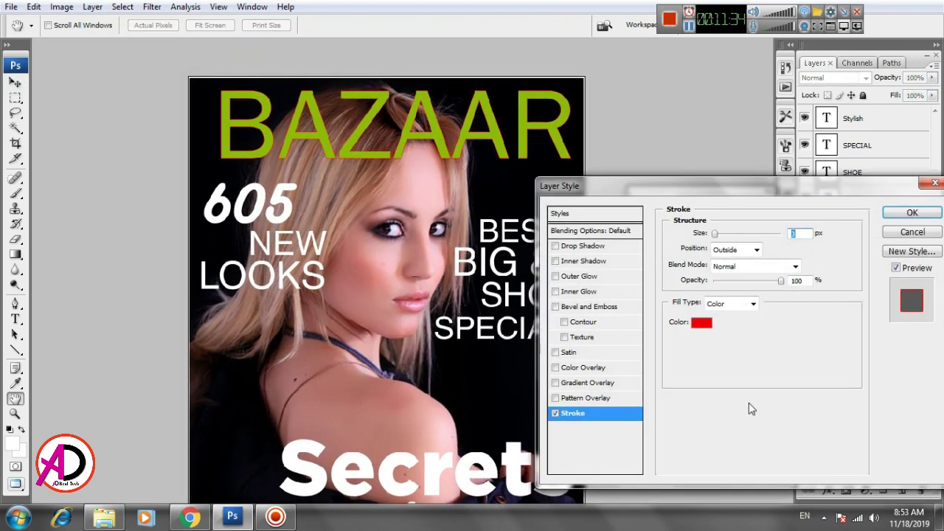
left_click(701, 324)
left_click_drag(454, 303, 435, 293)
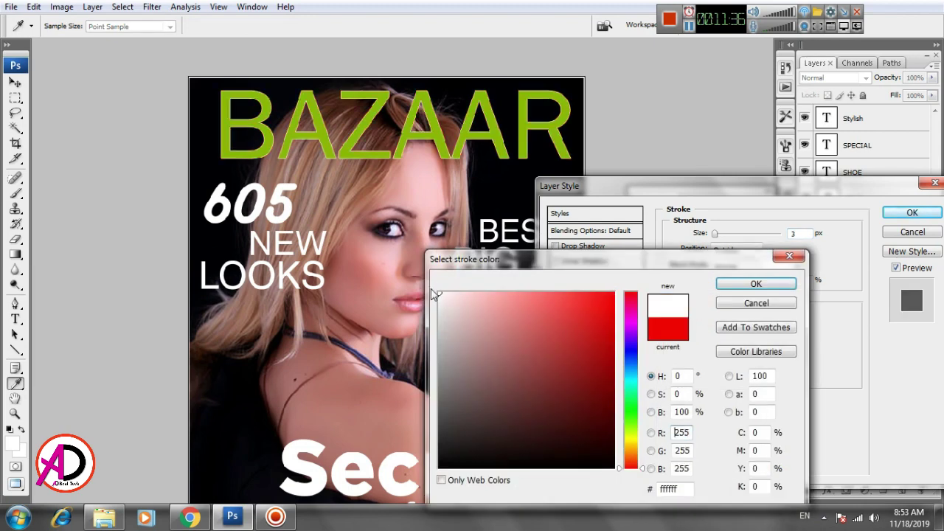
left_click(740, 286)
left_click_drag(713, 234, 721, 239)
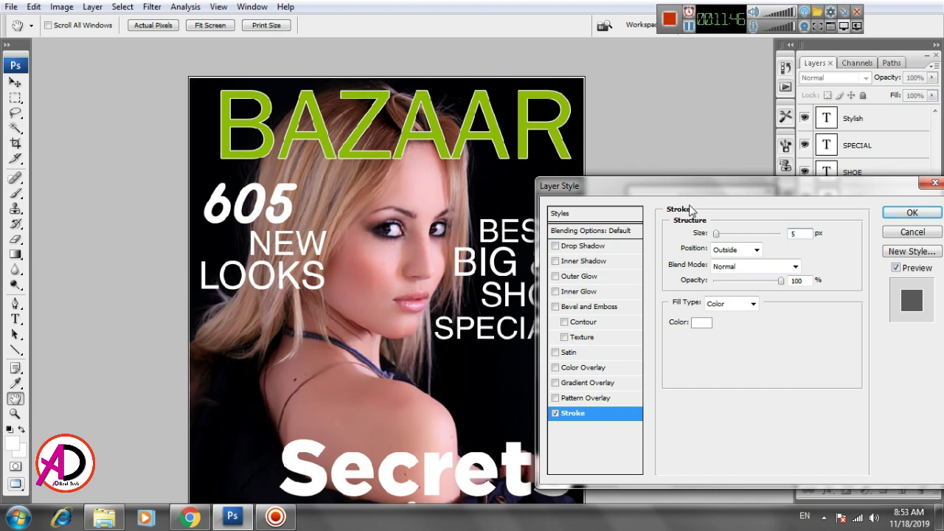
key("Return")
key("ctrl+minus")
key("ctrl+minus")
key("ctrl+minus")
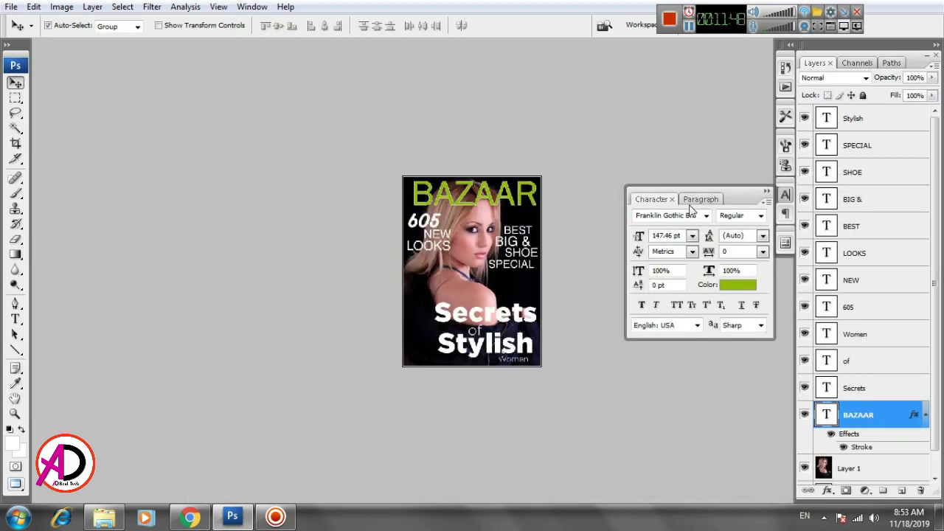
key("ctrl+plus")
key("ctrl+plus")
key("ctrl+minus")
key("ctrl+plus")
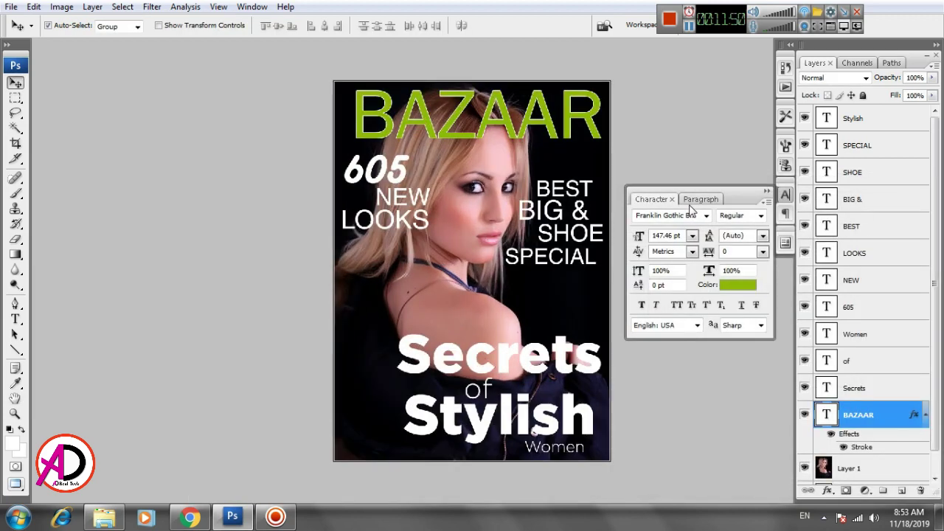